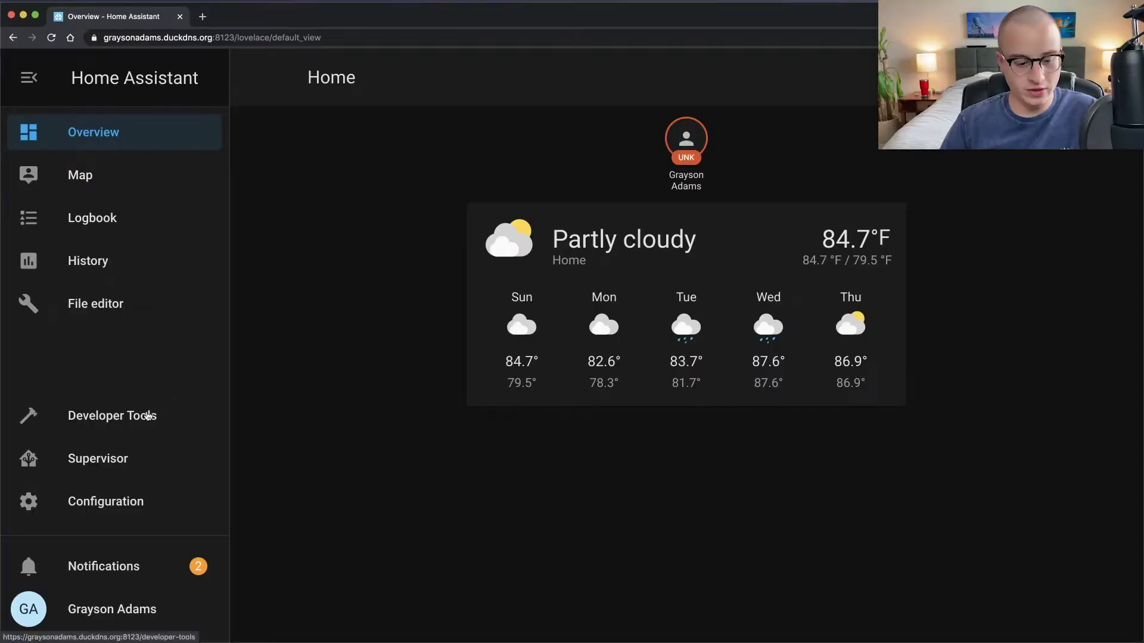
Step: Find the person entity among the current entity states in Developer Tools by searching for "person." and check its state
click(149, 416)
click(322, 127)
key(super+f)
text(person.)
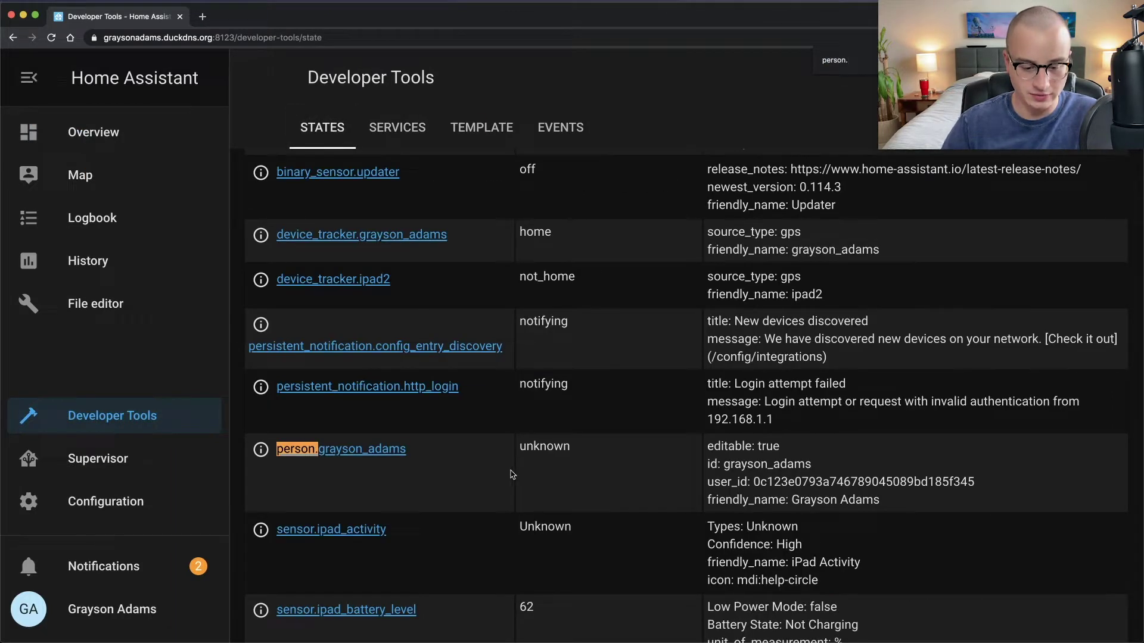
scroll(485, 478, down, 1)
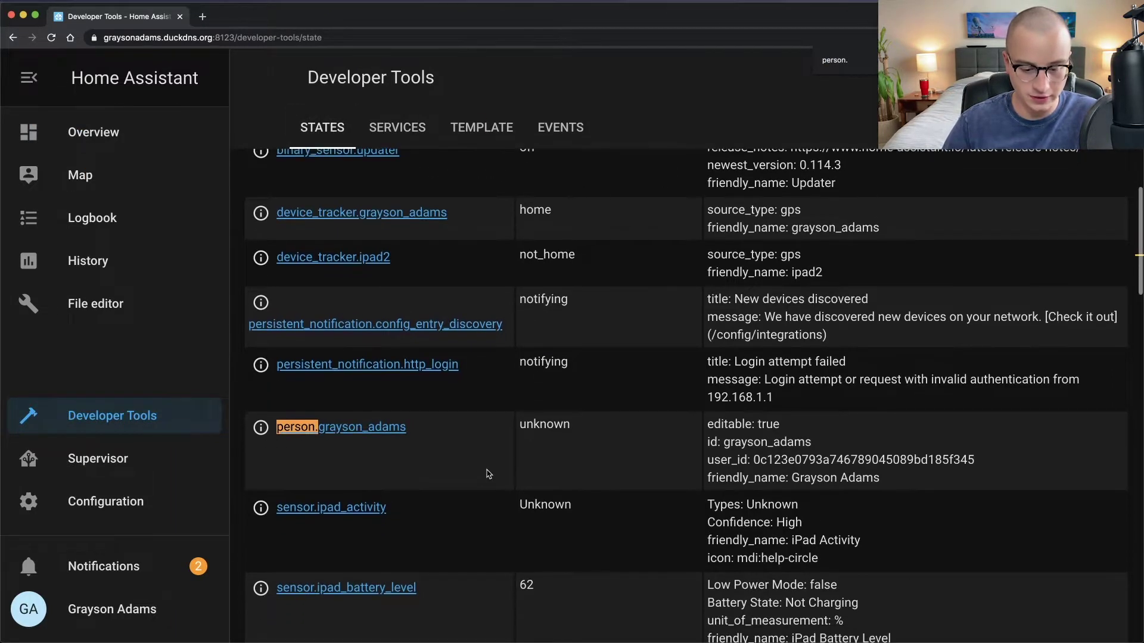
drag(530, 424, 523, 425)
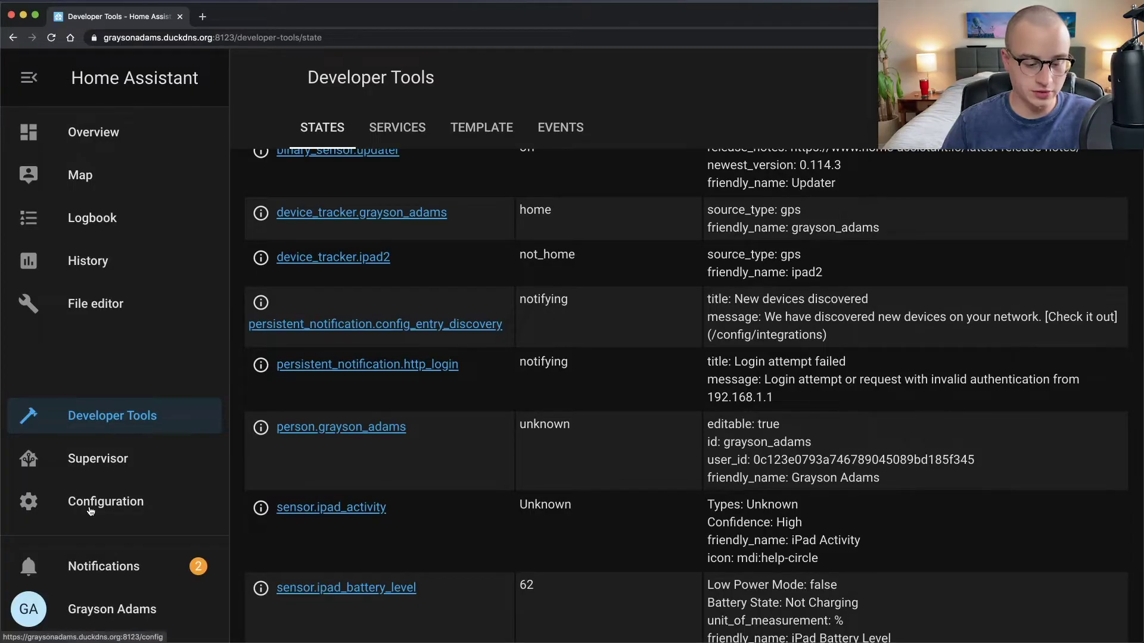
Step: Open the existing person's entry in the Persons configuration, select their user account as linked user, and assign device_tracker.ipad2 as tracked device
click(90, 510)
scroll(304, 429, up, 10)
scroll(307, 432, down, 3)
scroll(308, 431, down, 3)
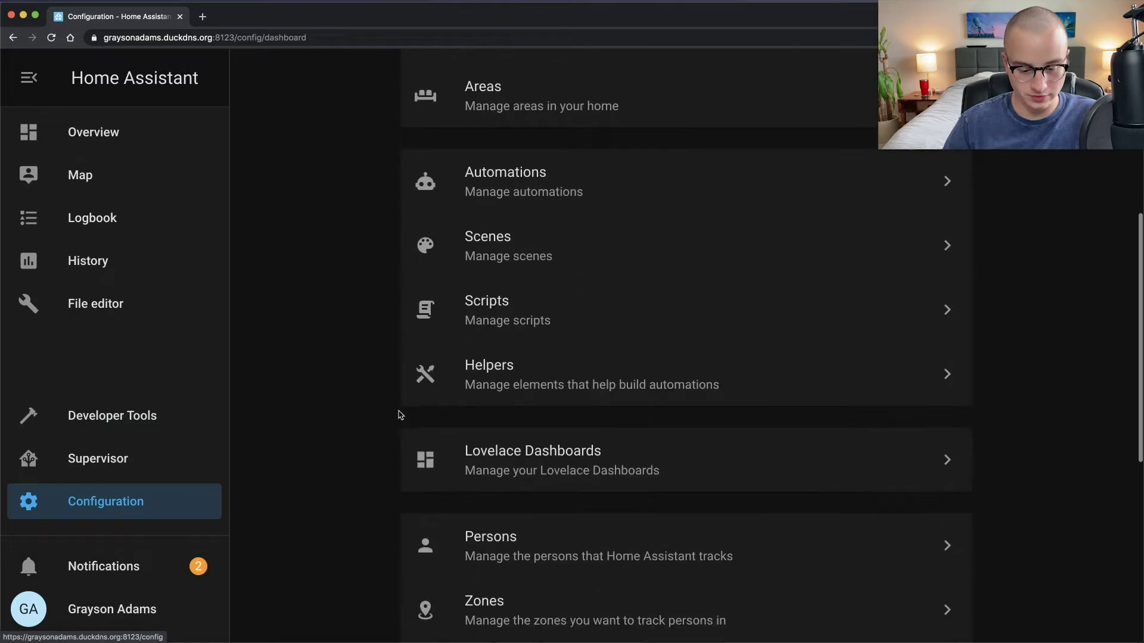
click(477, 542)
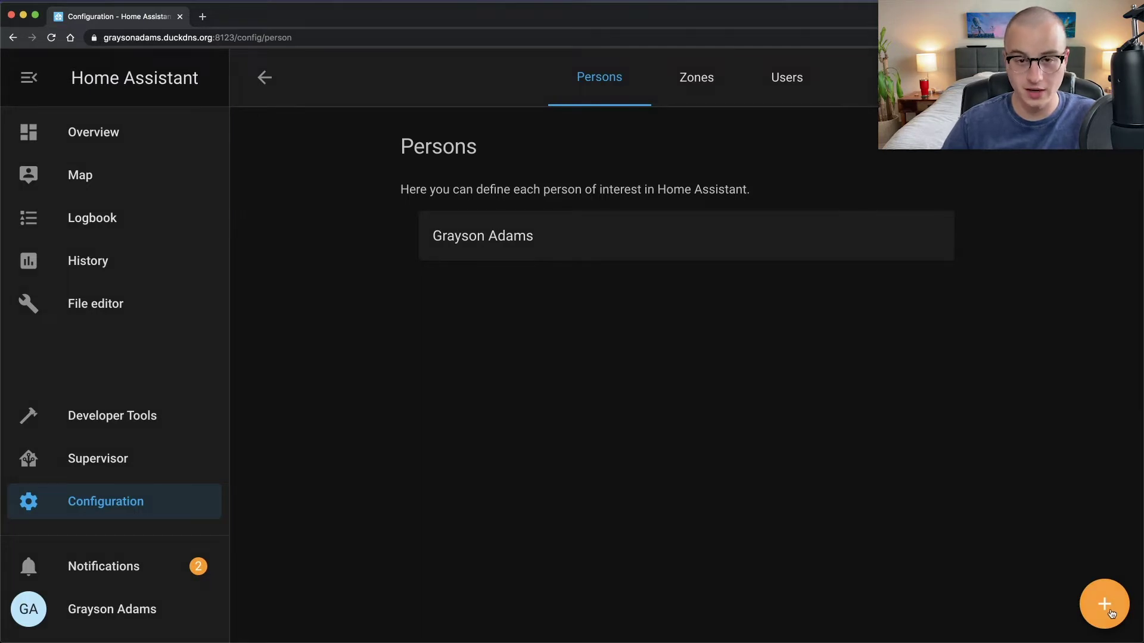
click(484, 244)
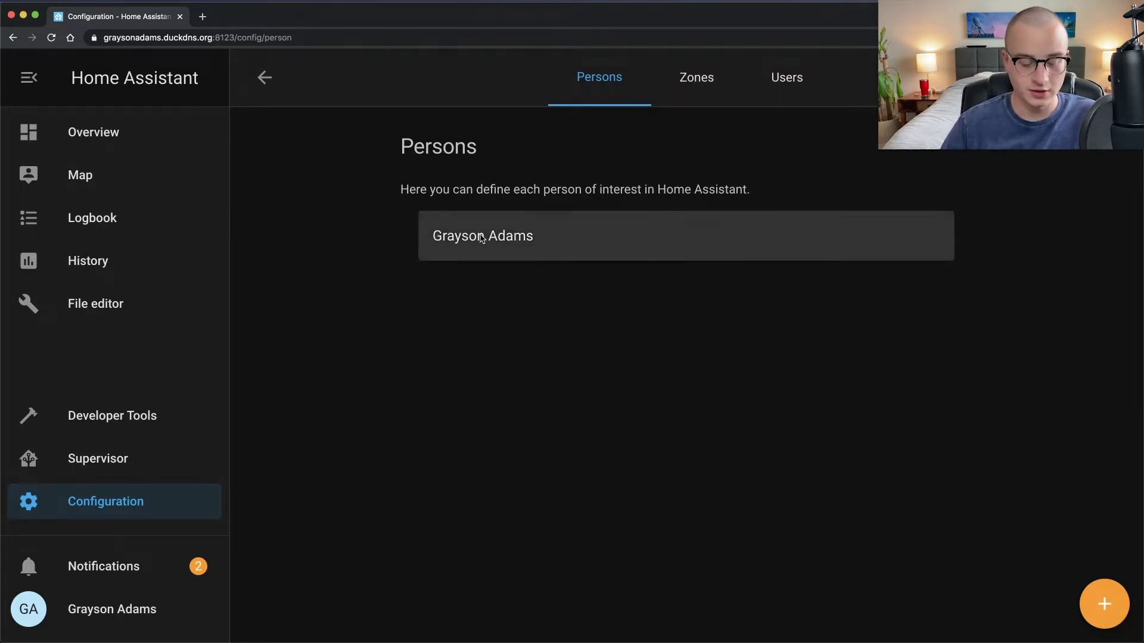
click(480, 334)
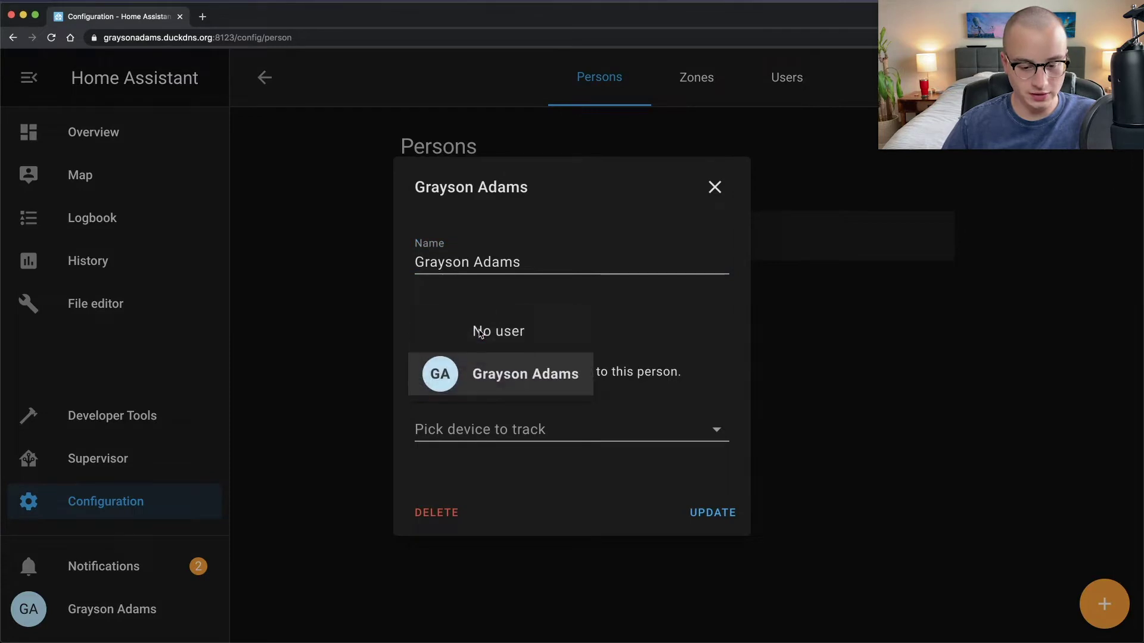
click(502, 379)
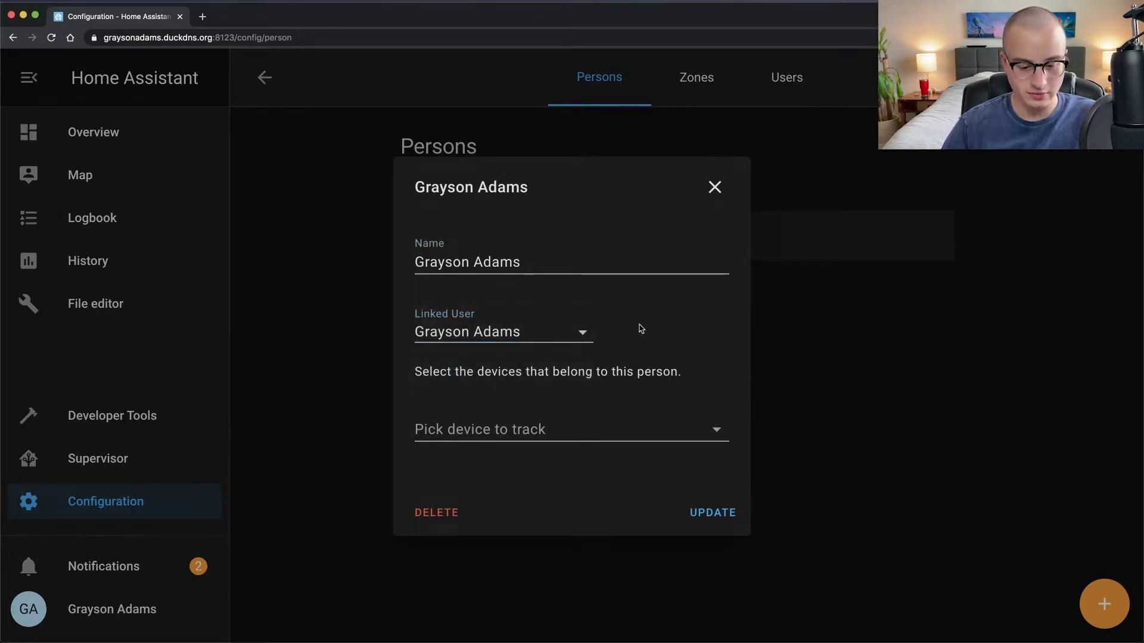
click(488, 429)
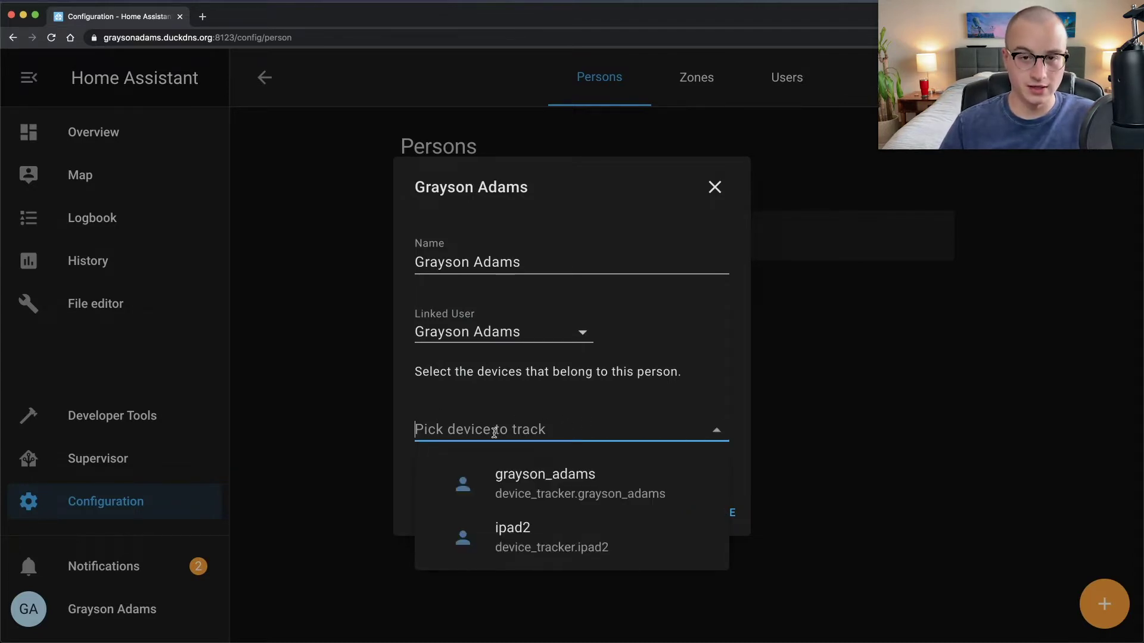
click(537, 536)
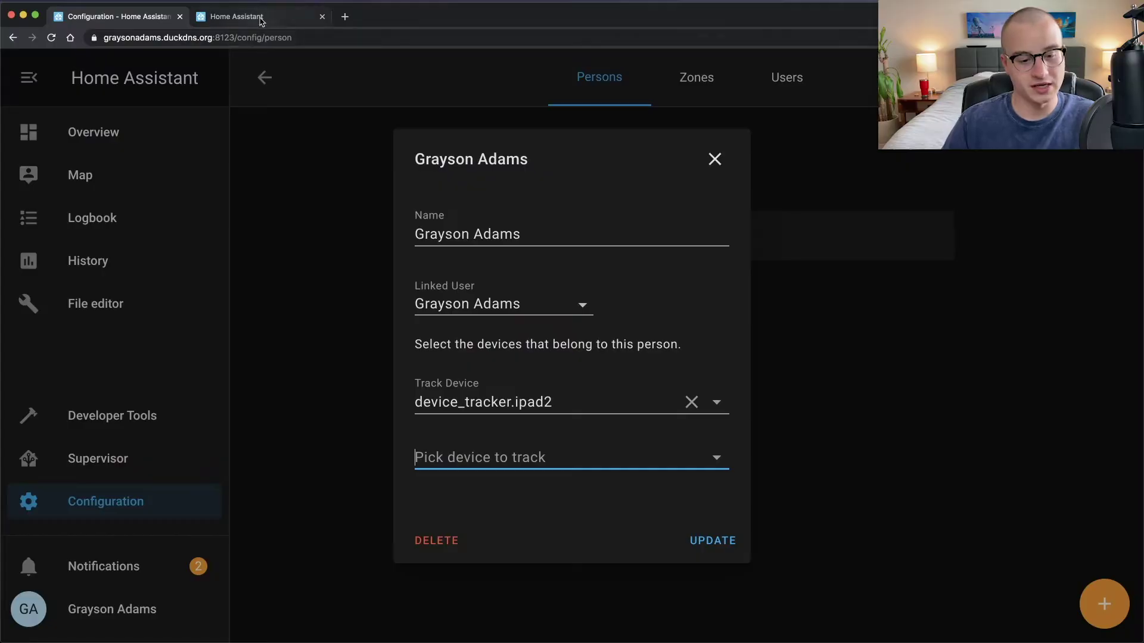
Step: Switch to the Home Assistant website and filter its integrations catalogue to the Presence Detection category
click(259, 19)
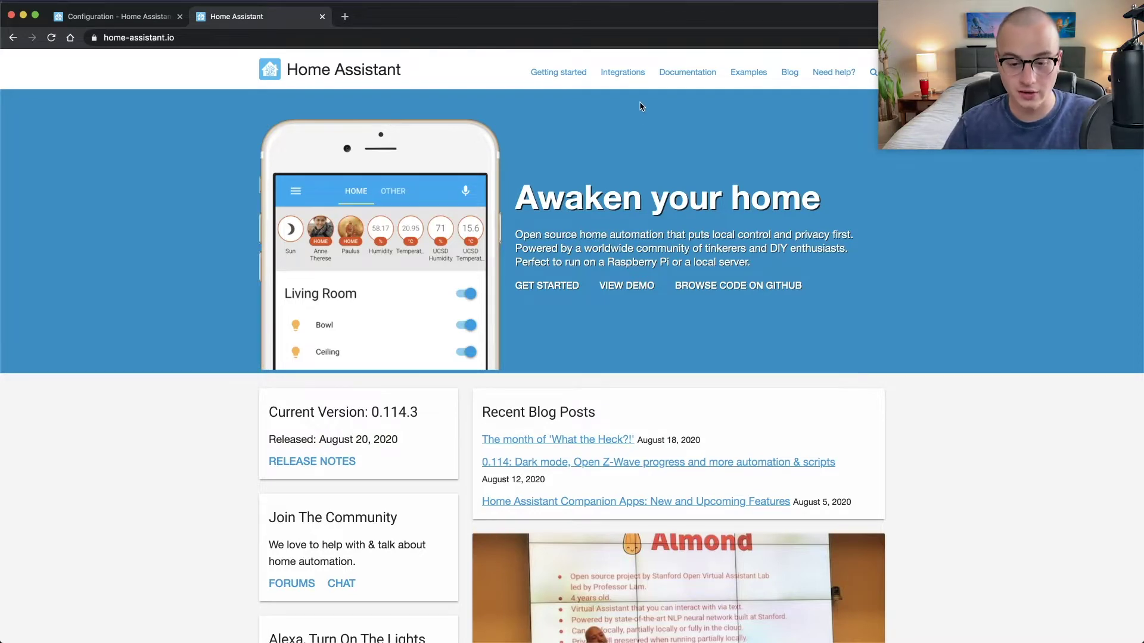
key(super+equal)
key(super+equal)
key(super+equal)
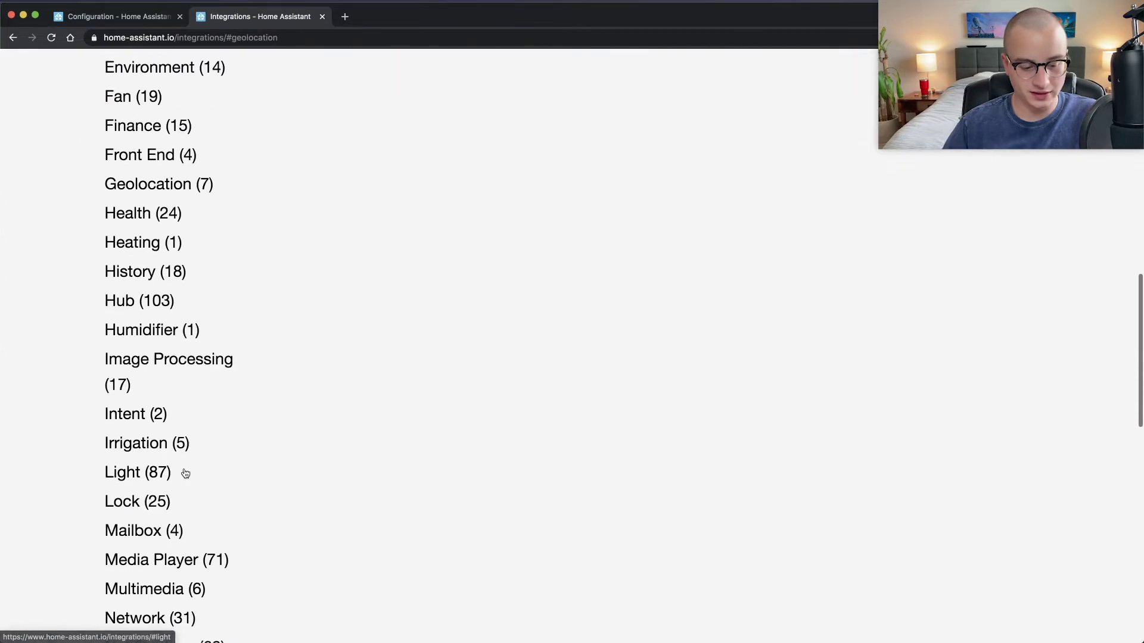
scroll(179, 475, down, 5)
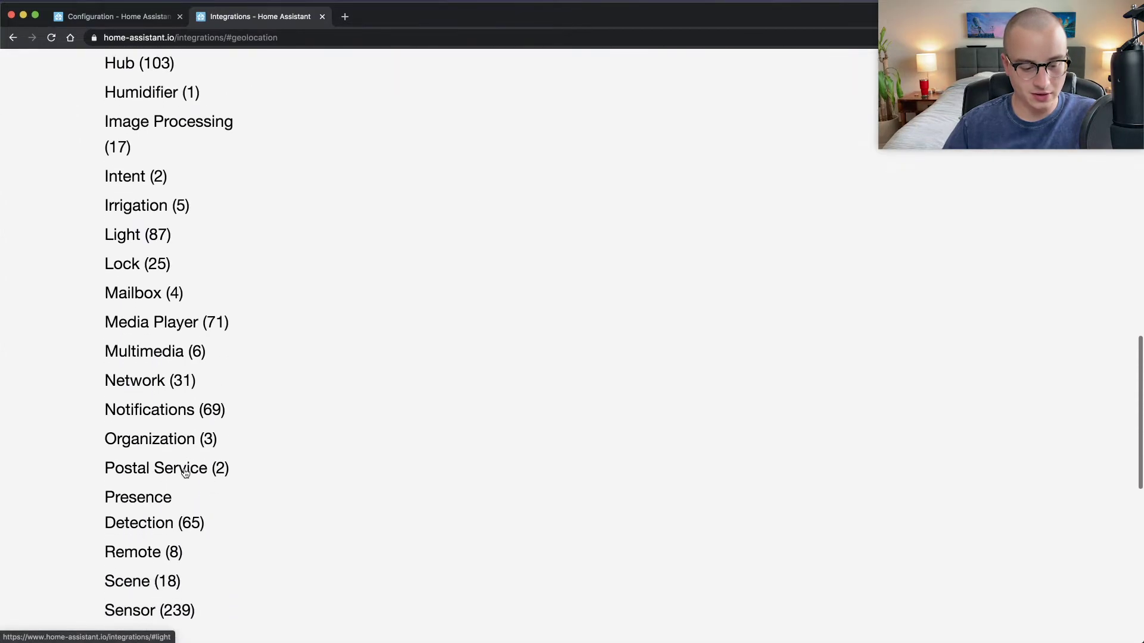
scroll(186, 474, down, 1)
click(140, 366)
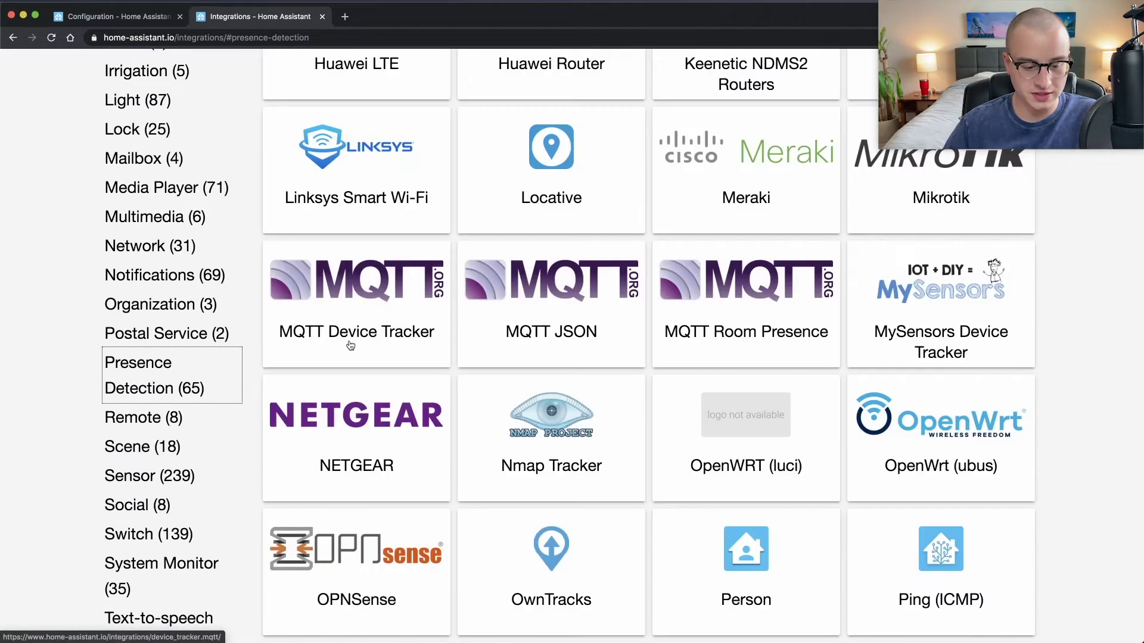
Step: Look through the presence detection integrations to see which device trackers are supported
scroll(374, 343, down, 1)
scroll(374, 339, up, 5)
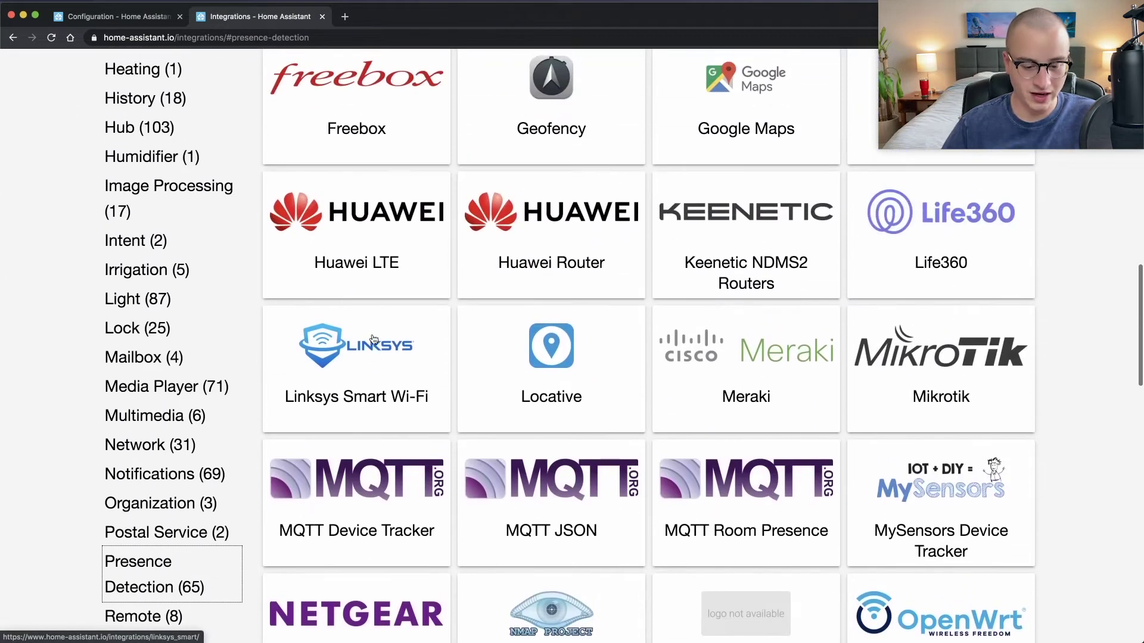
scroll(373, 331, down, 2)
scroll(373, 329, down, 10)
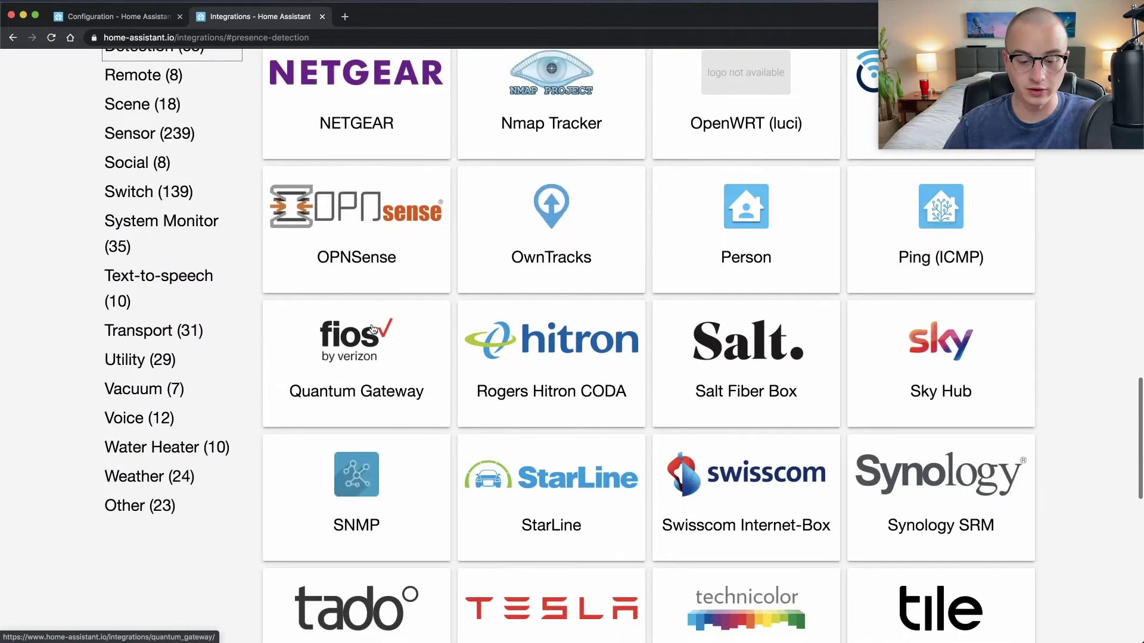
scroll(373, 324, down, 8)
scroll(373, 324, up, 15)
scroll(468, 352, up, 12)
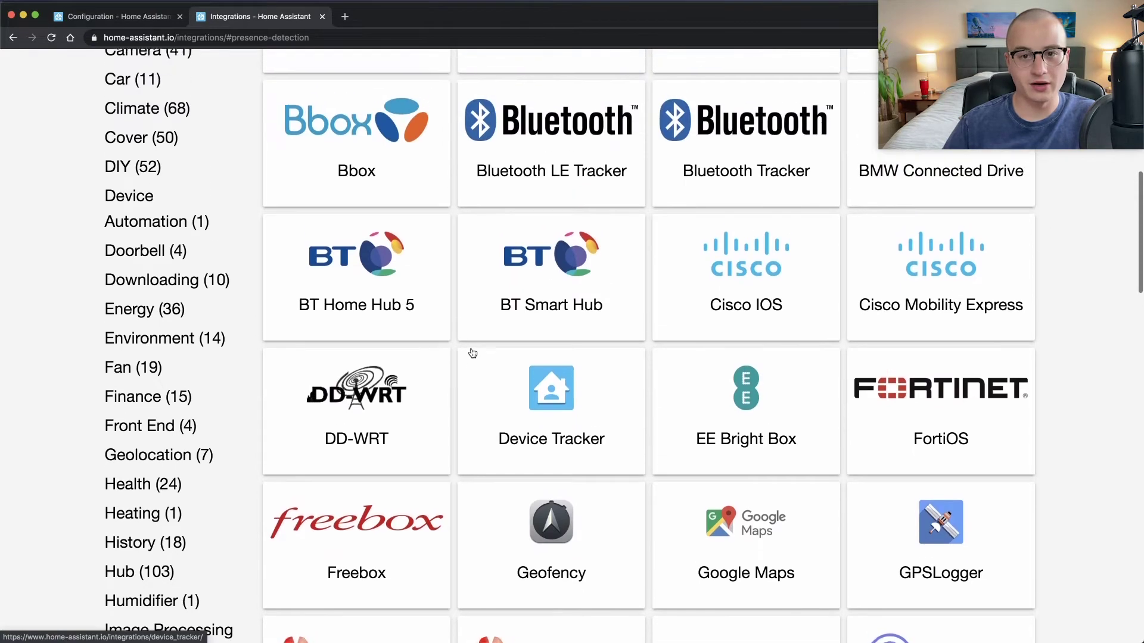
scroll(473, 417, down, 12)
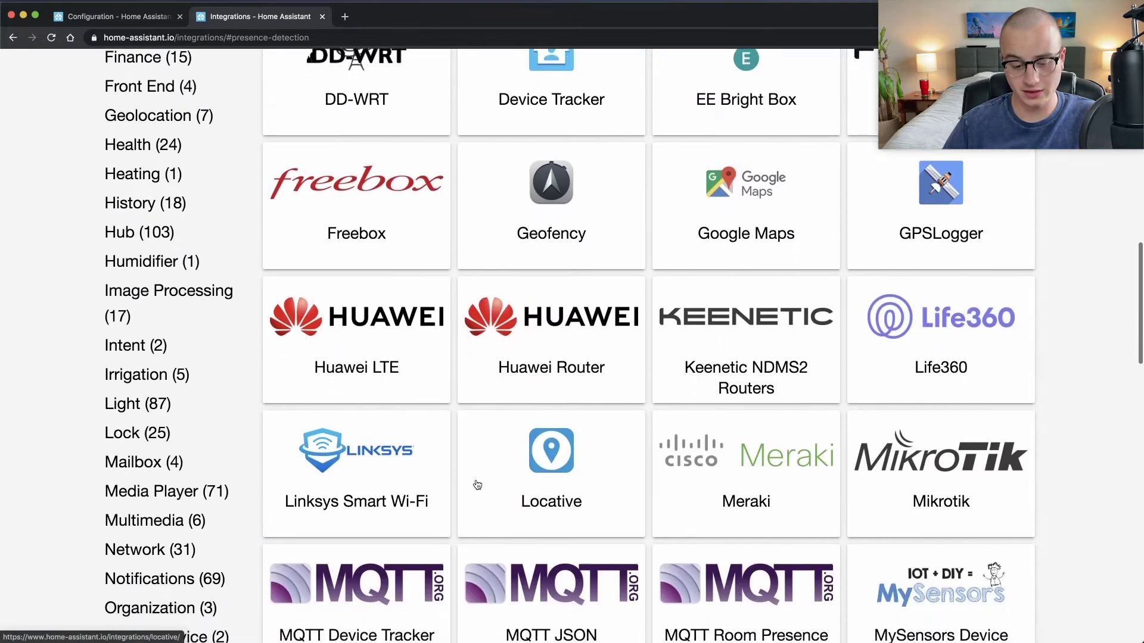
scroll(417, 447, down, 1)
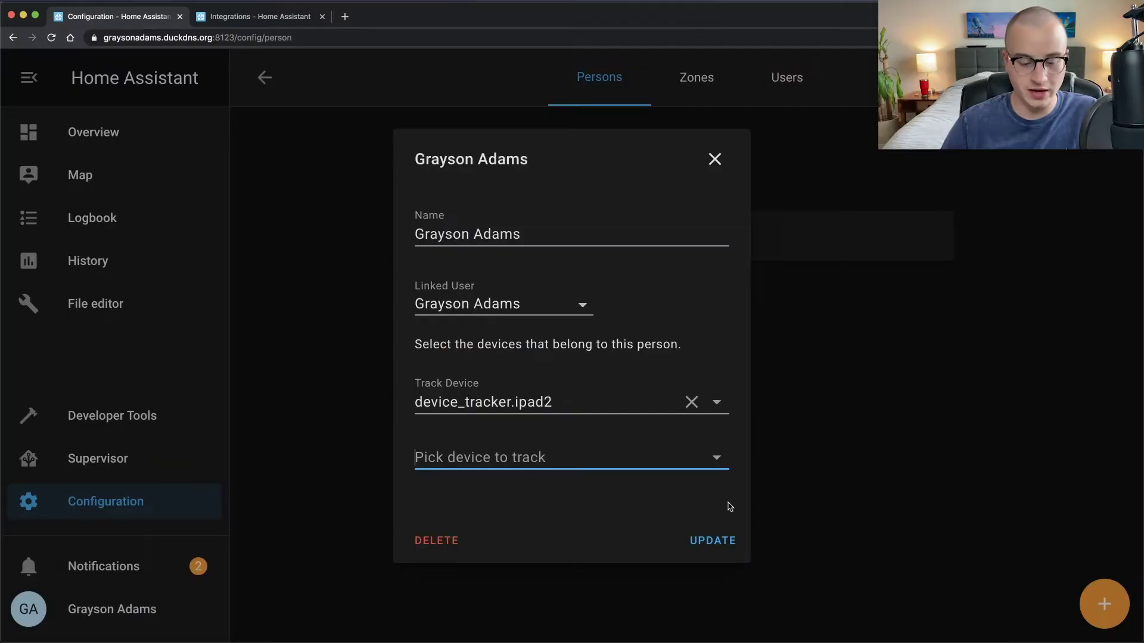
Step: Save the person's device assignment and check the person entity's state in Developer Tools by searching for "person."
click(714, 542)
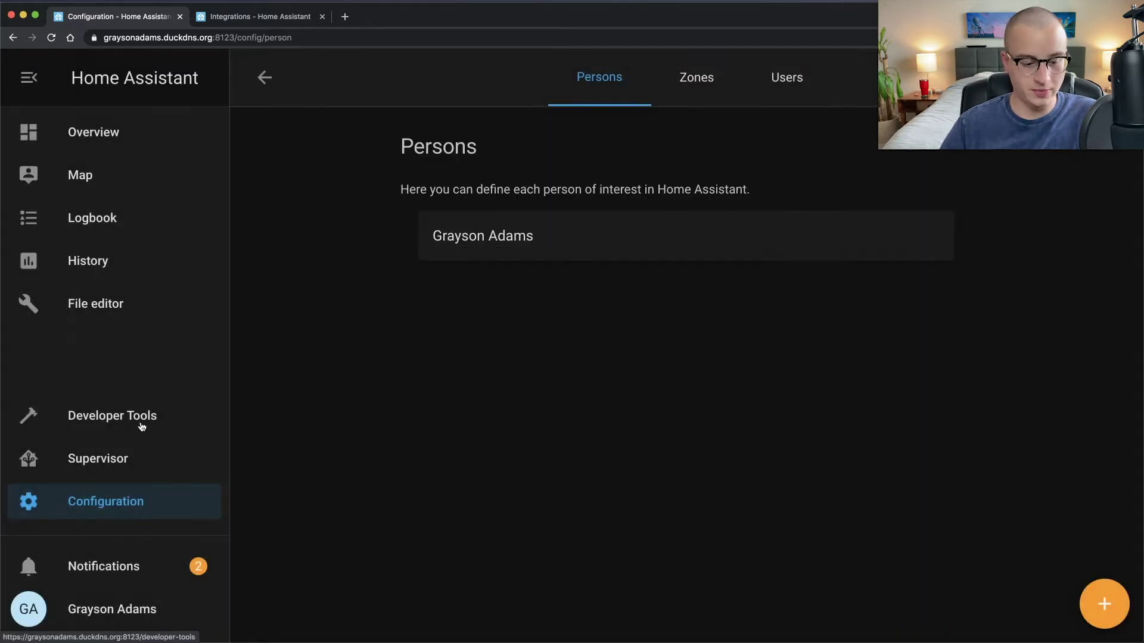
click(142, 427)
scroll(427, 324, down, 10)
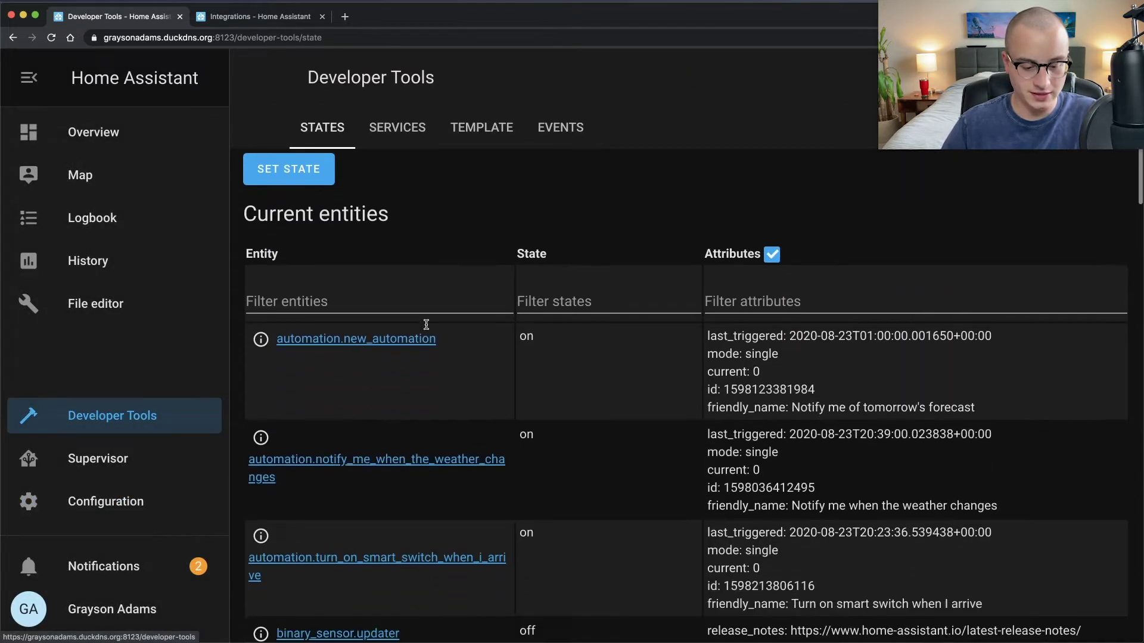
key(super+f)
text(person.)
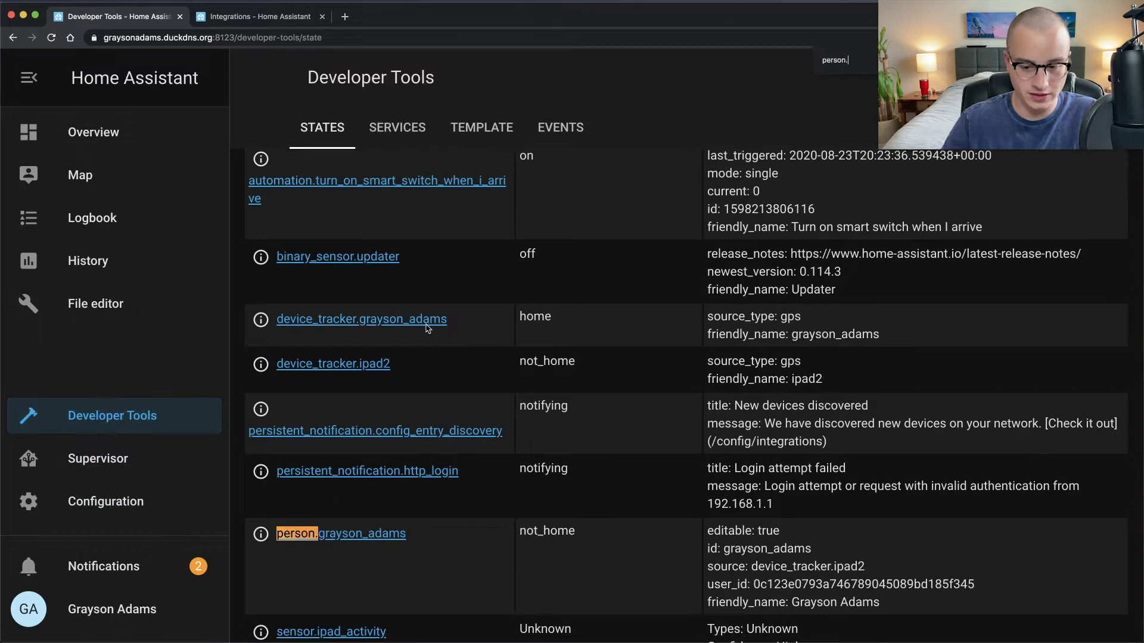
key(Escape)
scroll(381, 477, down, 2)
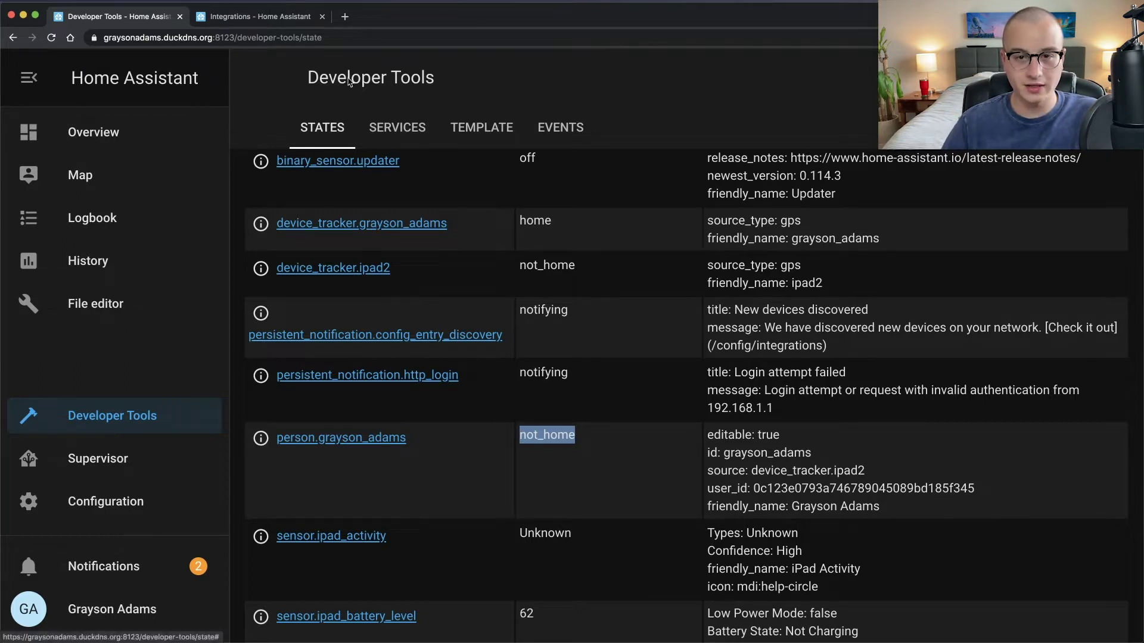
Step: Start a new zone from the map's zone editor, place its marker northwest of home, and enlarge its radius
click(123, 172)
scroll(663, 363, up, 2)
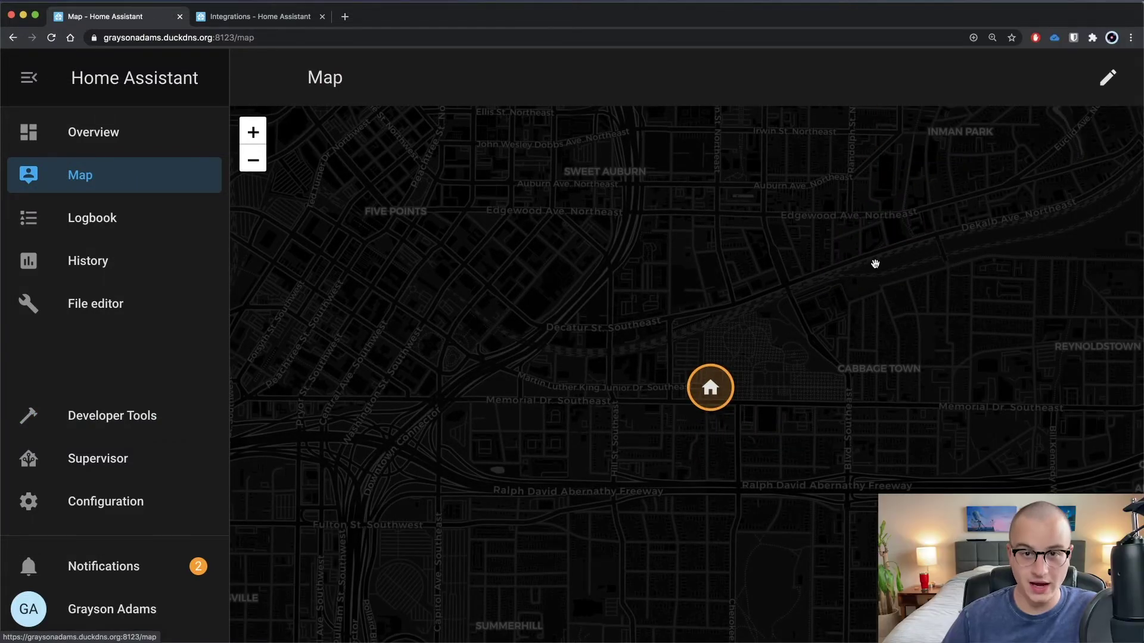
click(1108, 78)
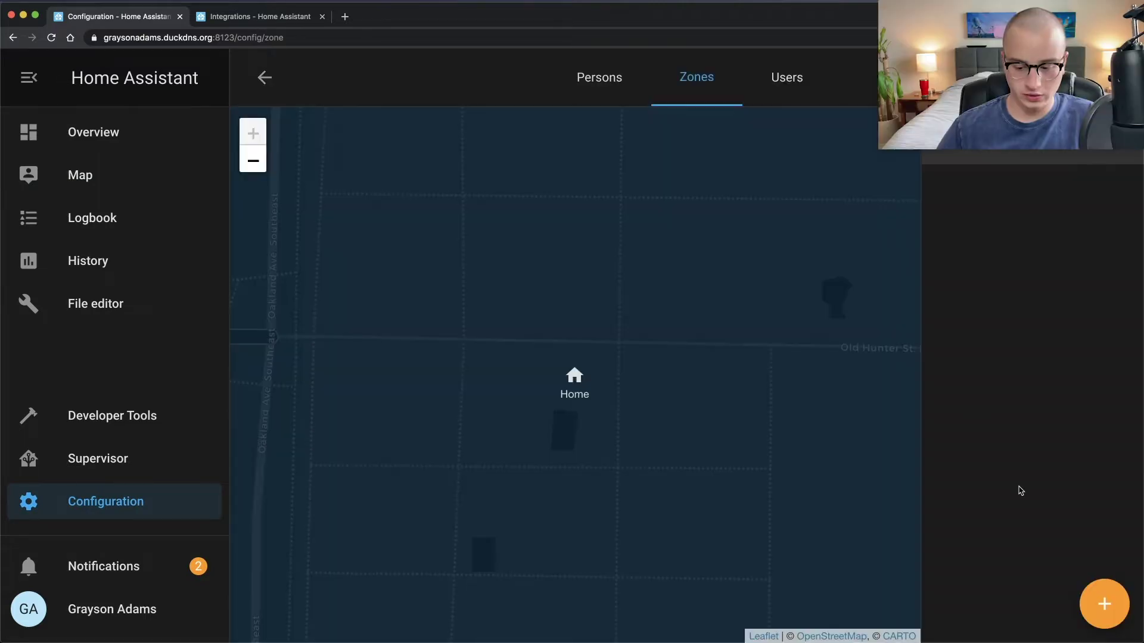
click(1094, 603)
click(352, 321)
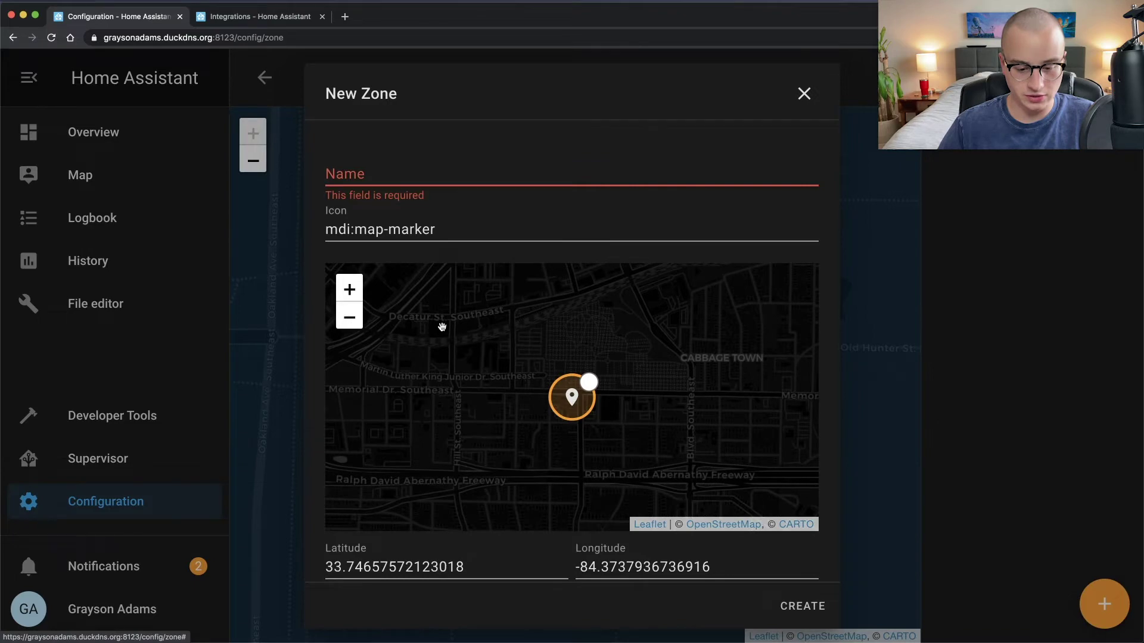
drag(437, 332, 470, 424)
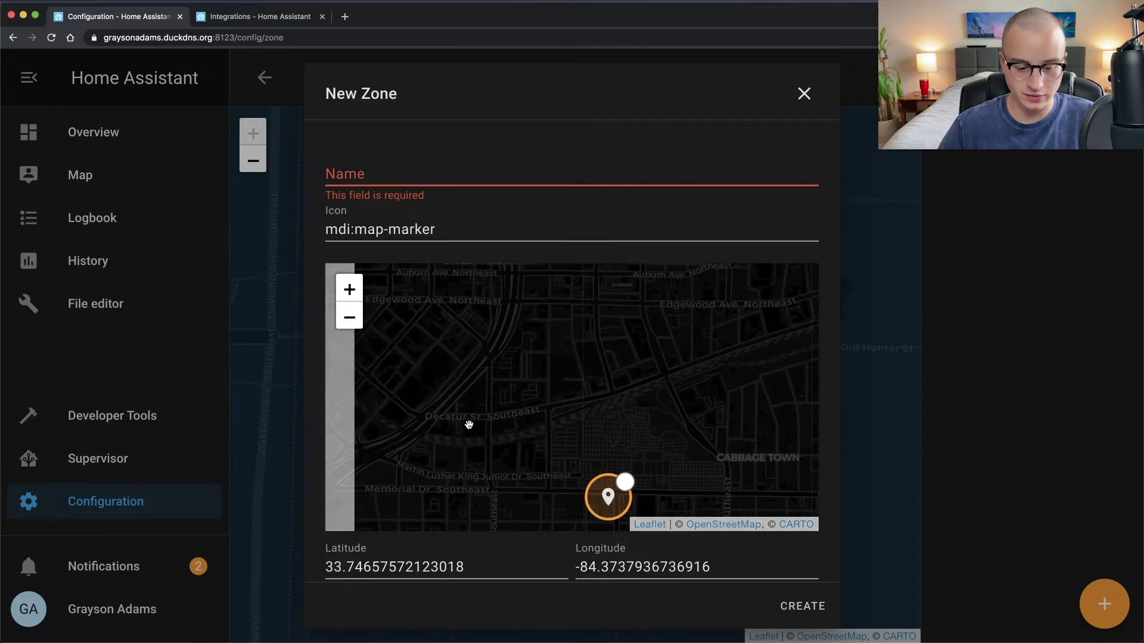
click(496, 363)
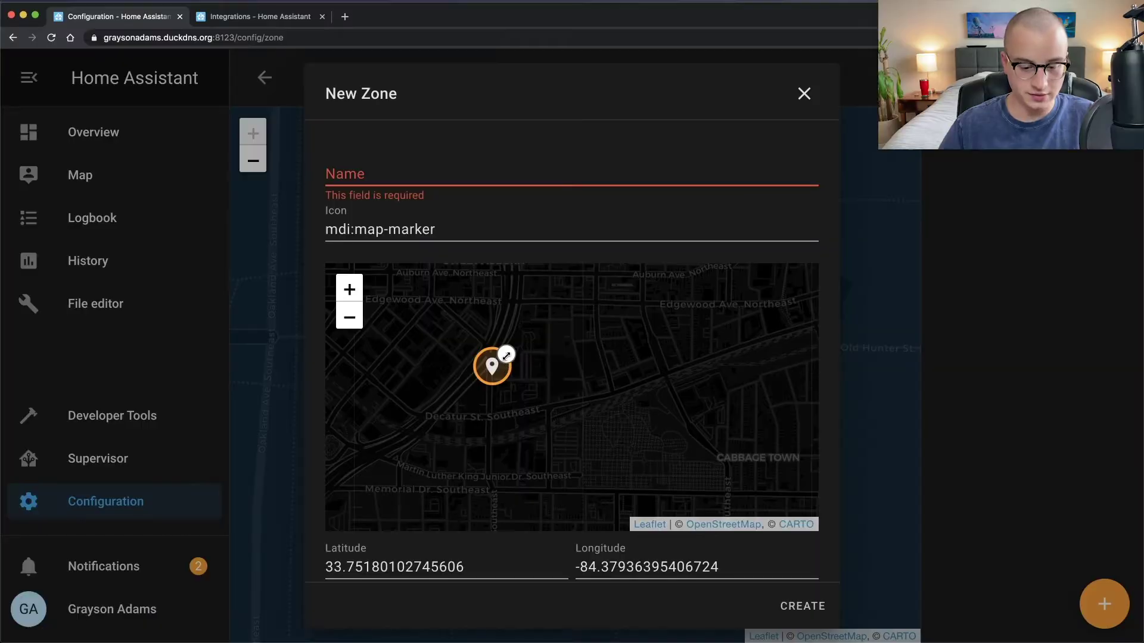
drag(507, 356, 521, 339)
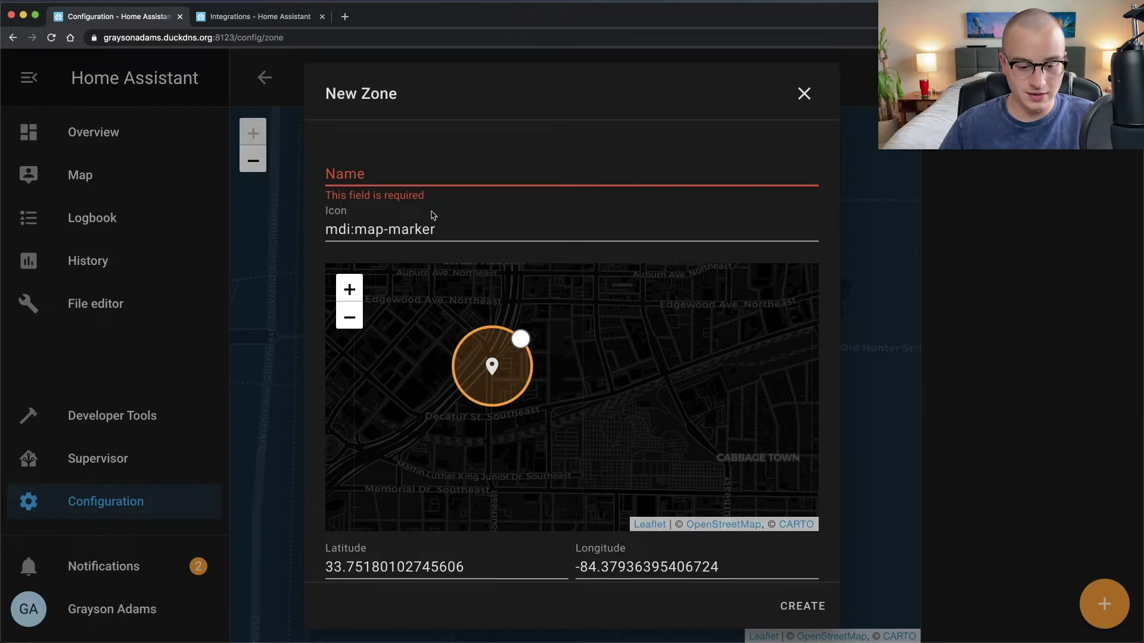
Step: Give the new zone the icon mdi:briefcase and the name Work, and create it
drag(436, 229, 352, 228)
text(mdi:briefcase)
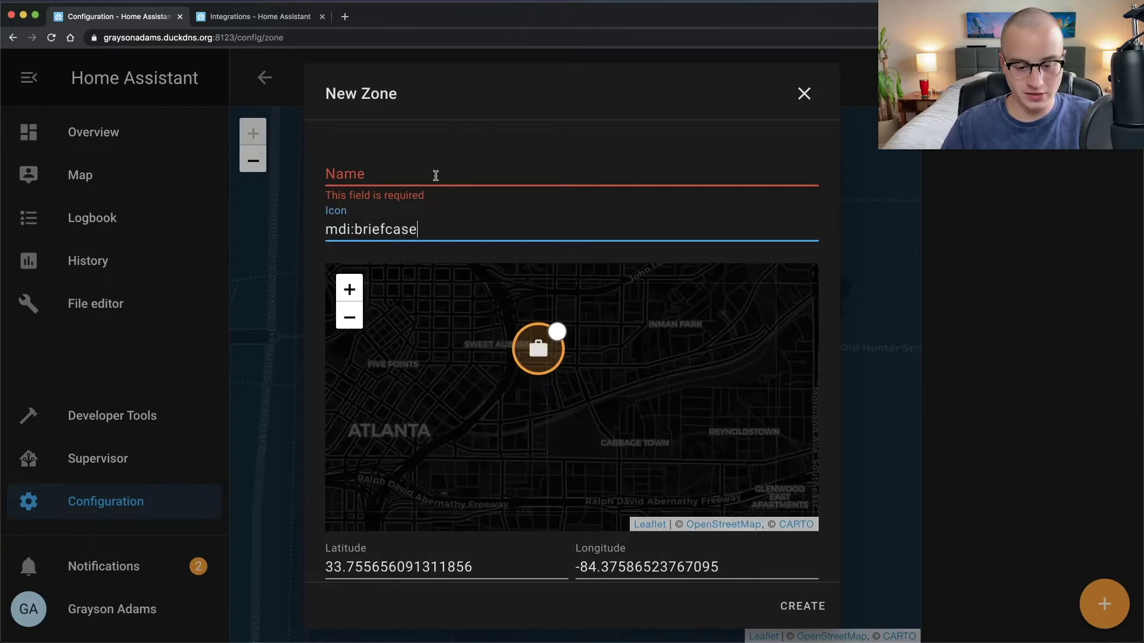
click(435, 176)
text(Work)
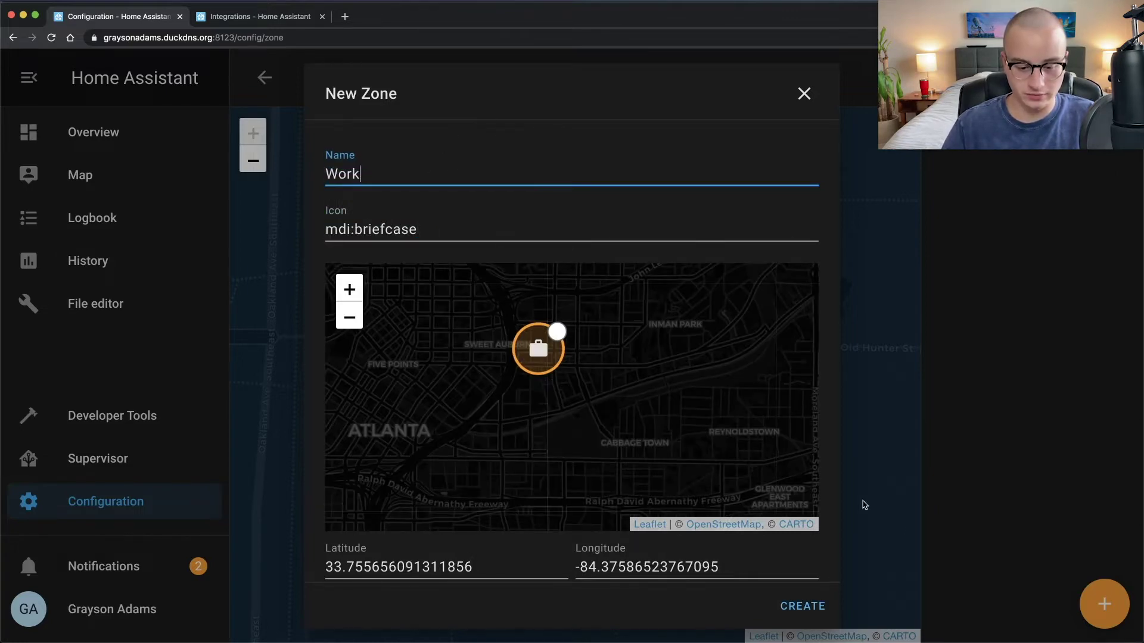
click(802, 606)
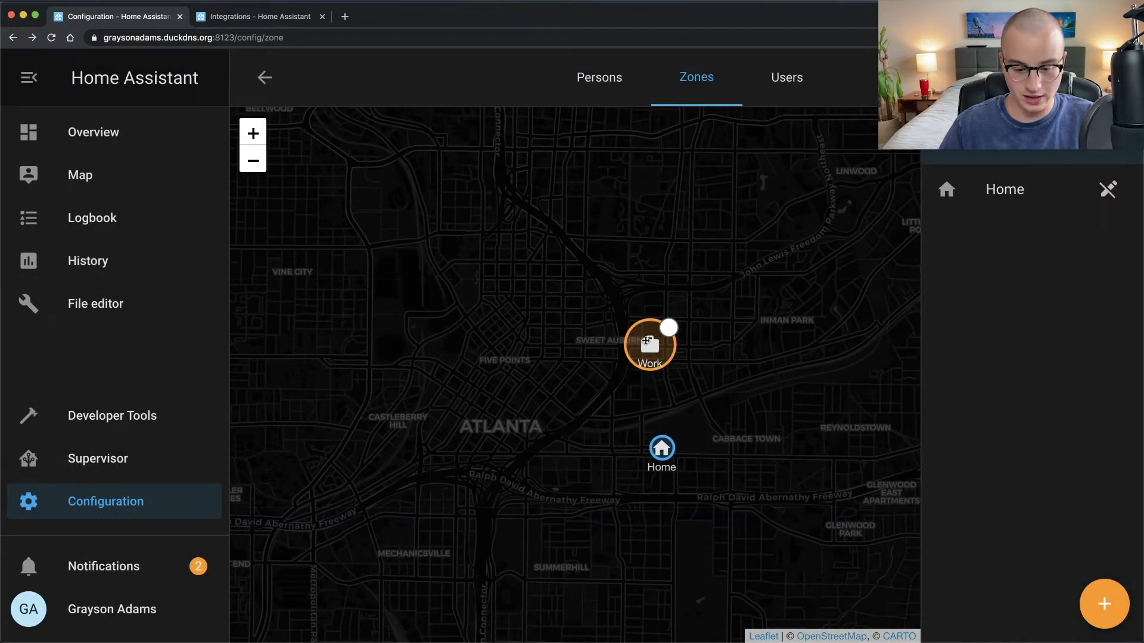
scroll(676, 345, up, 4)
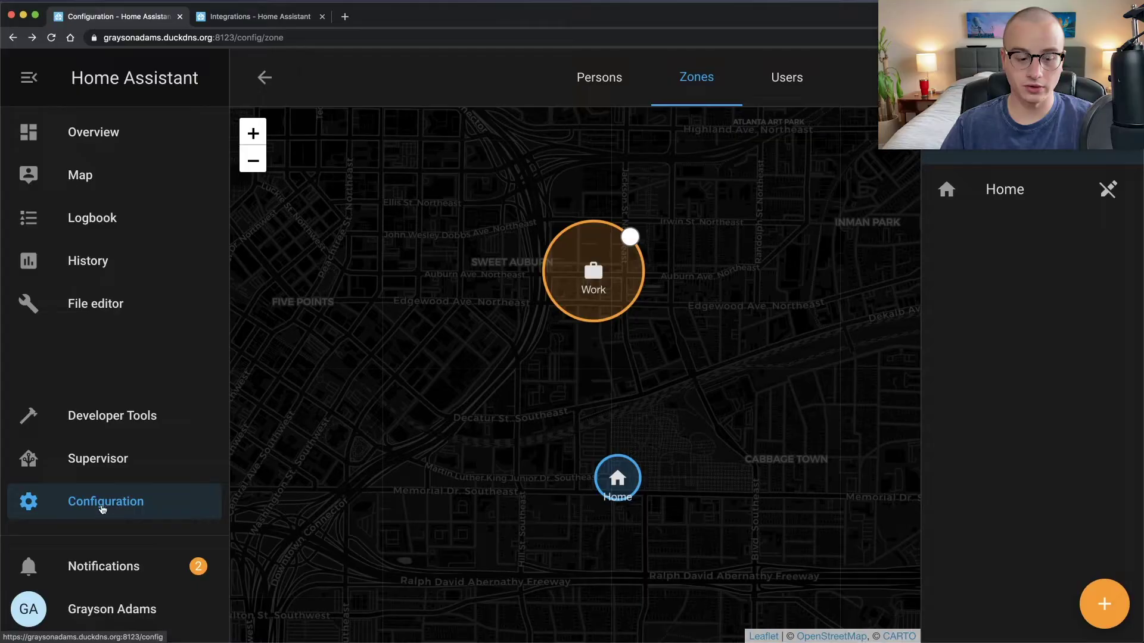
Step: Add the Belkin WeMo integration by searching the new integrations for "wemo" and submitting its setup
click(102, 510)
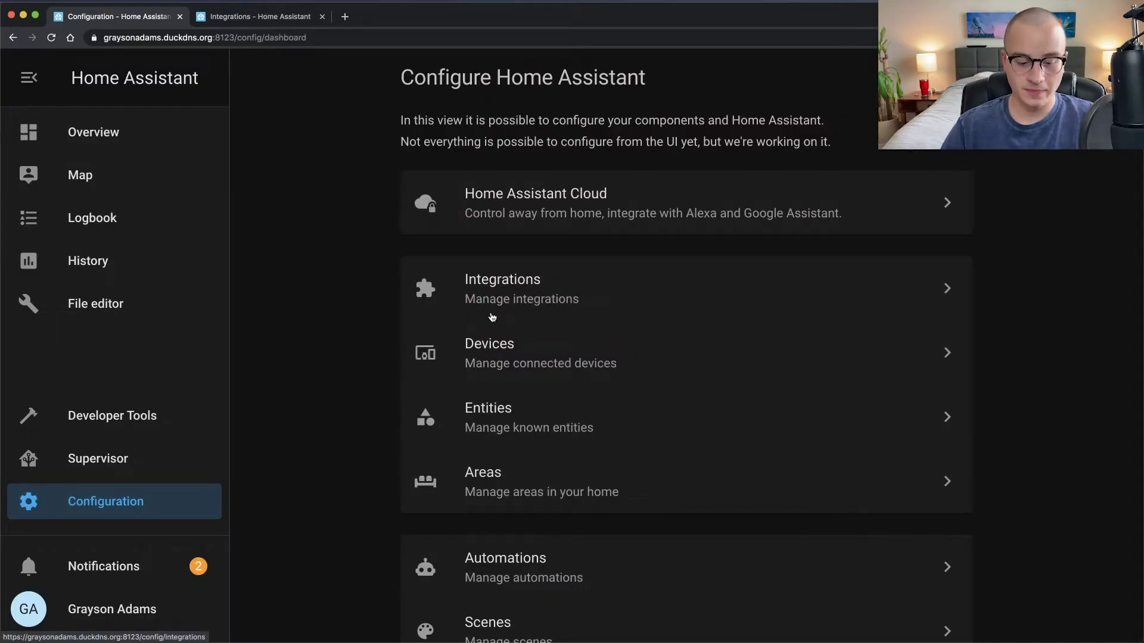
click(535, 289)
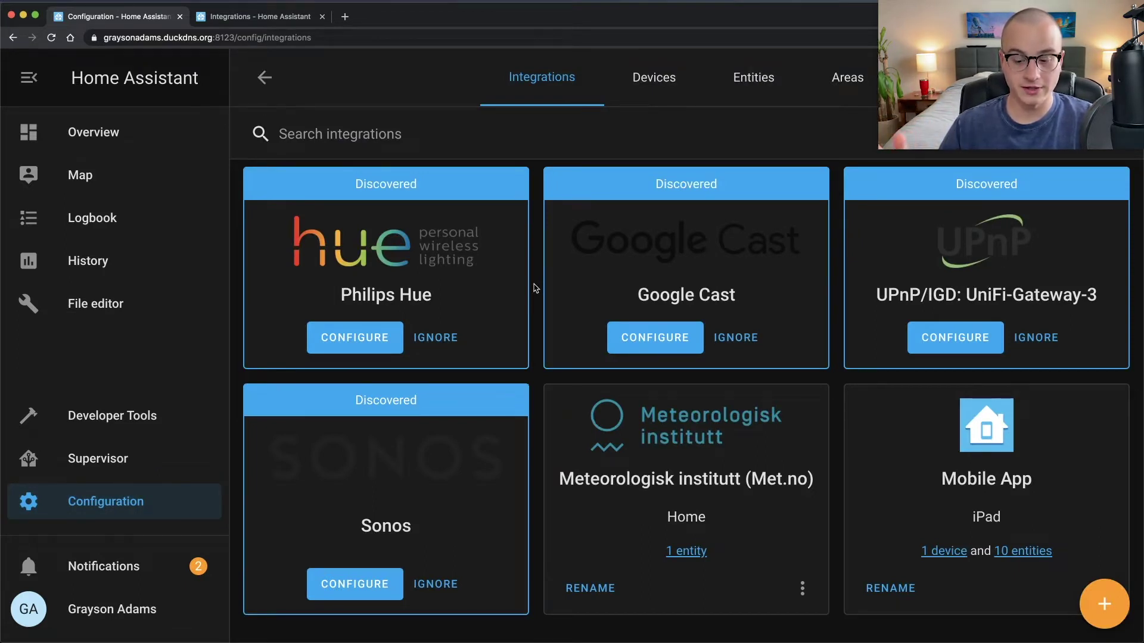
click(1117, 606)
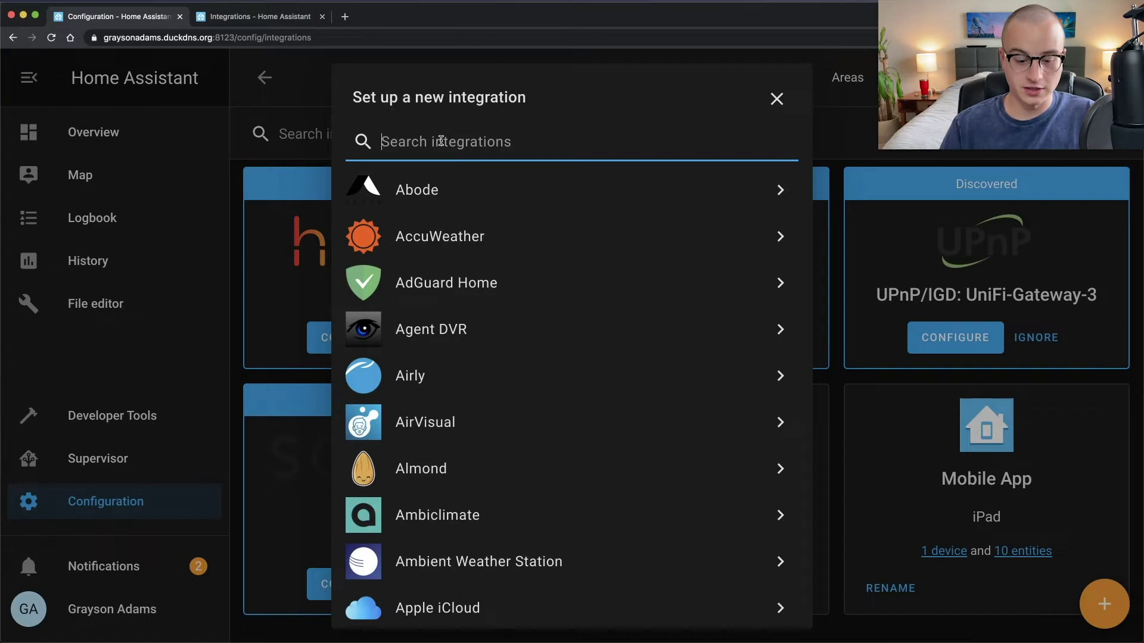
text(wemo)
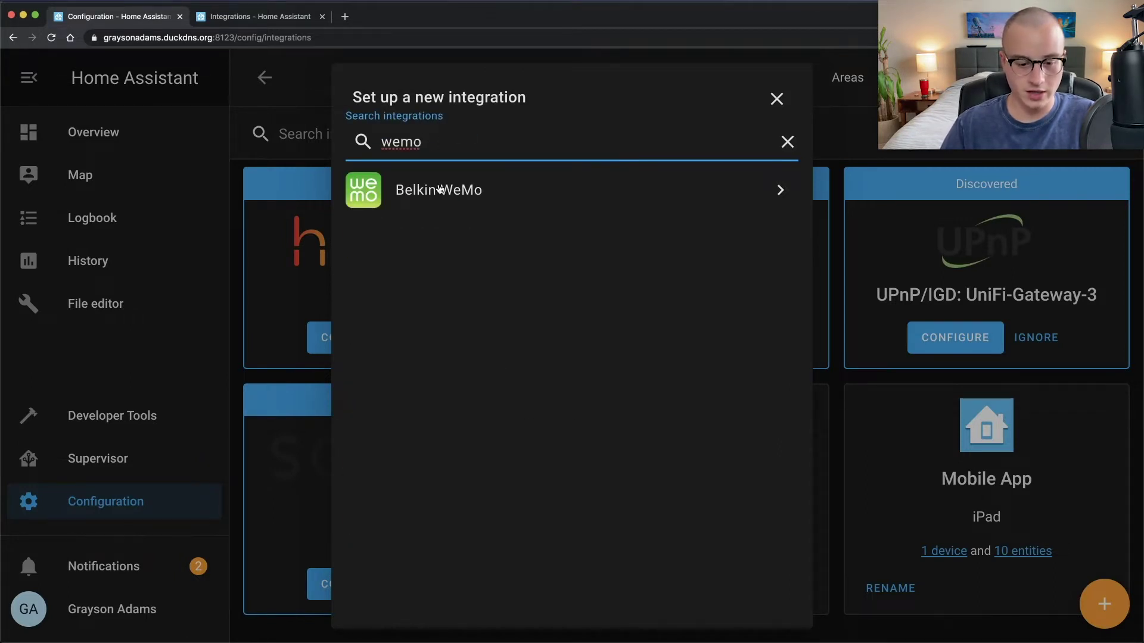
click(439, 190)
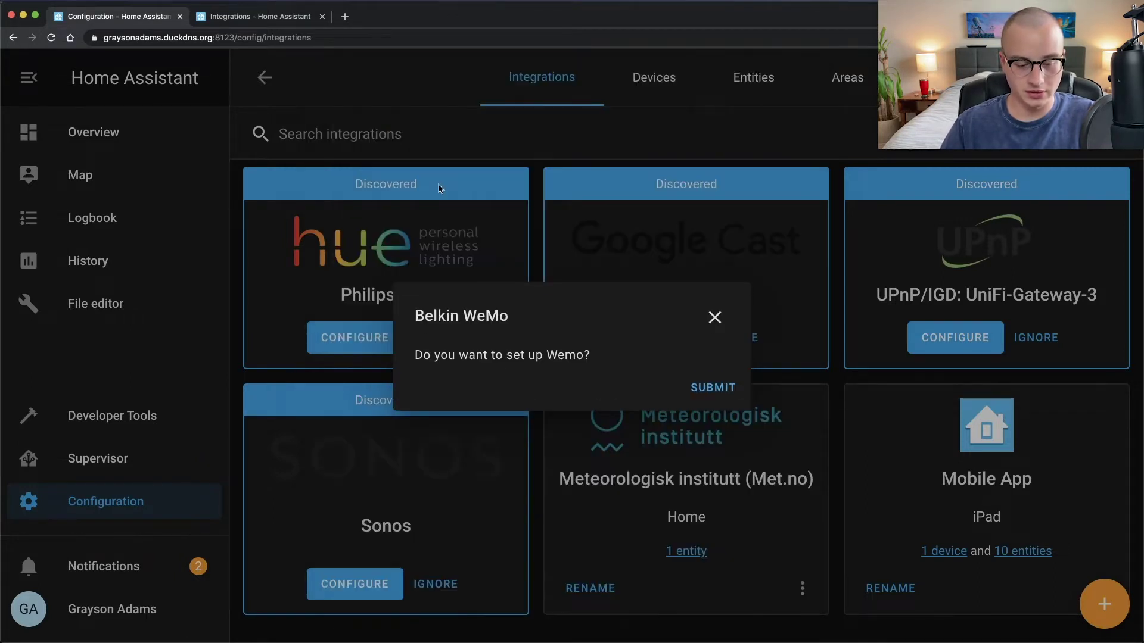
click(713, 388)
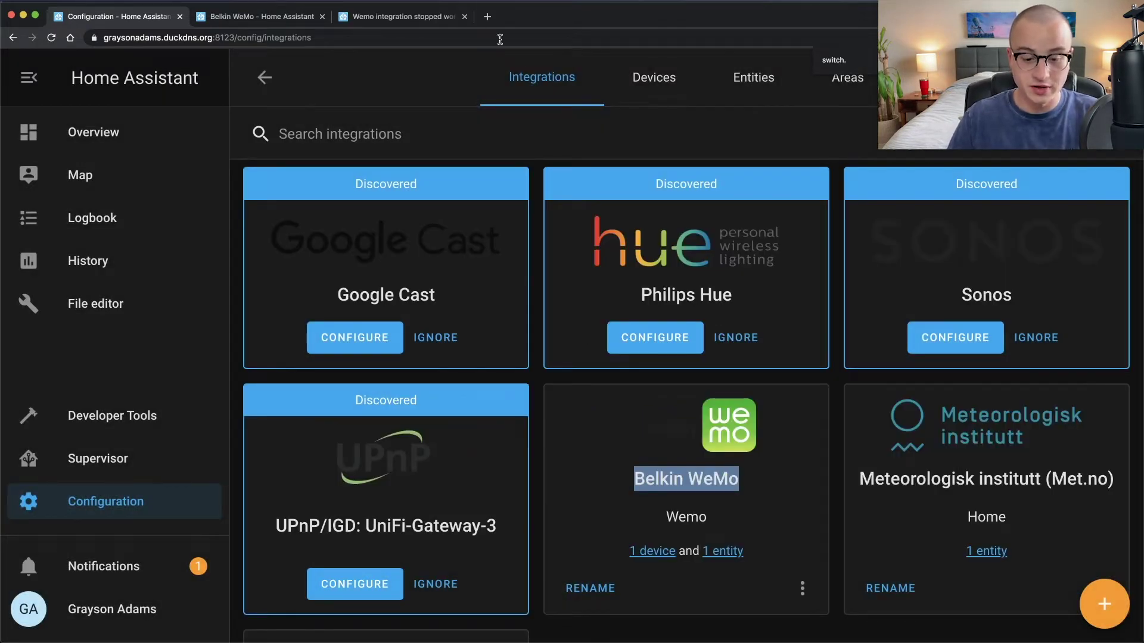
Step: Find the smart switch entity among the Developer Tools states by searching the page for "switch."
click(262, 78)
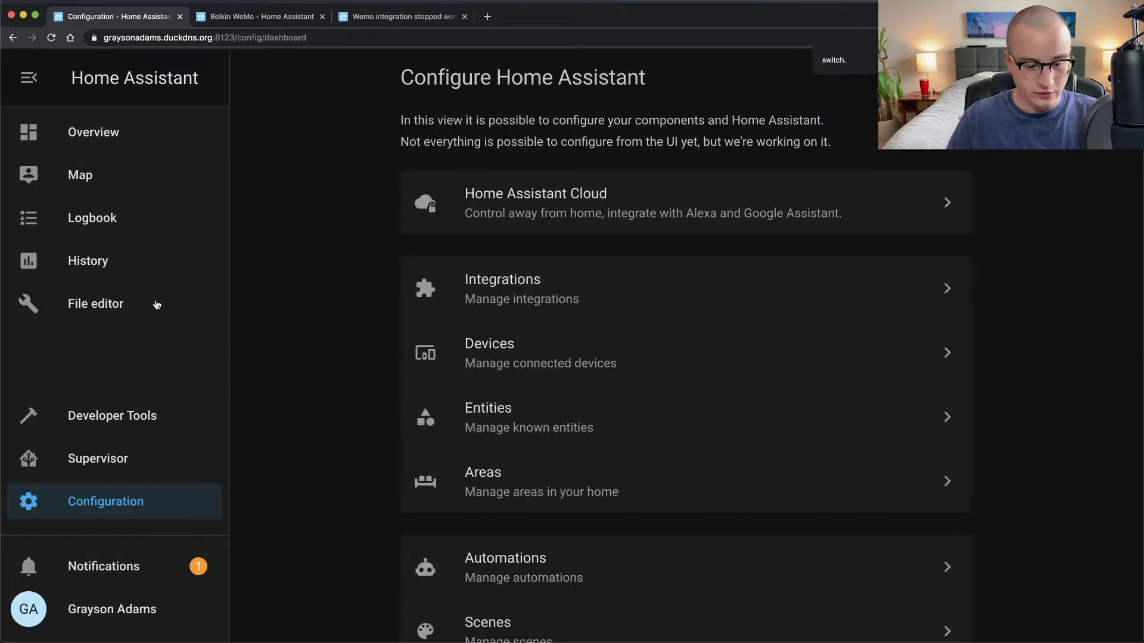
click(121, 412)
key(BackSpace)
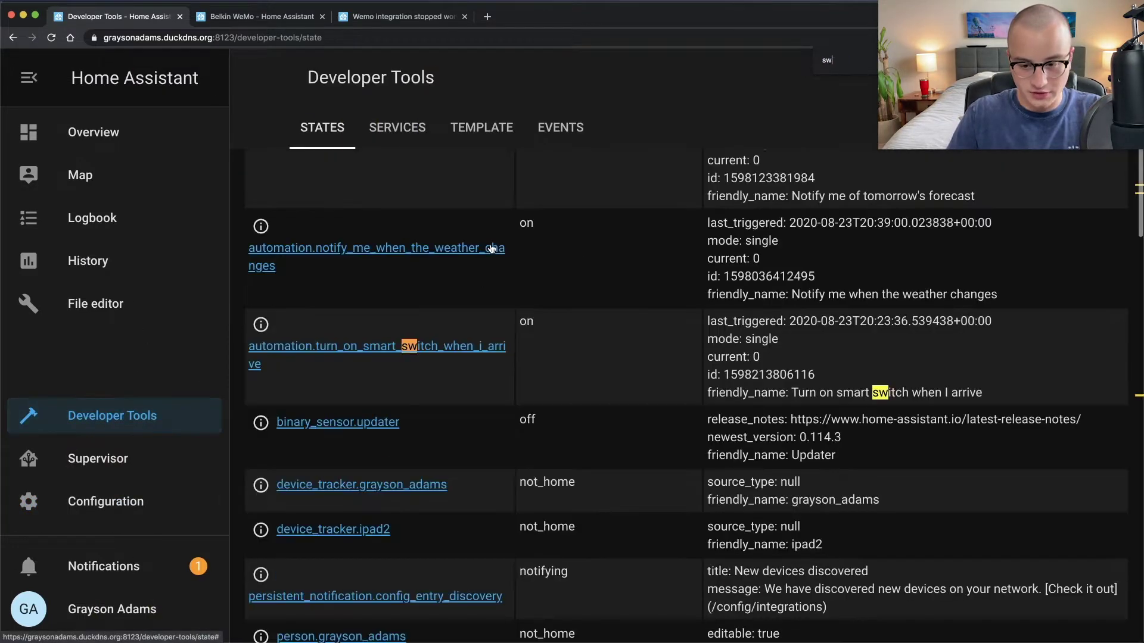
text(.)
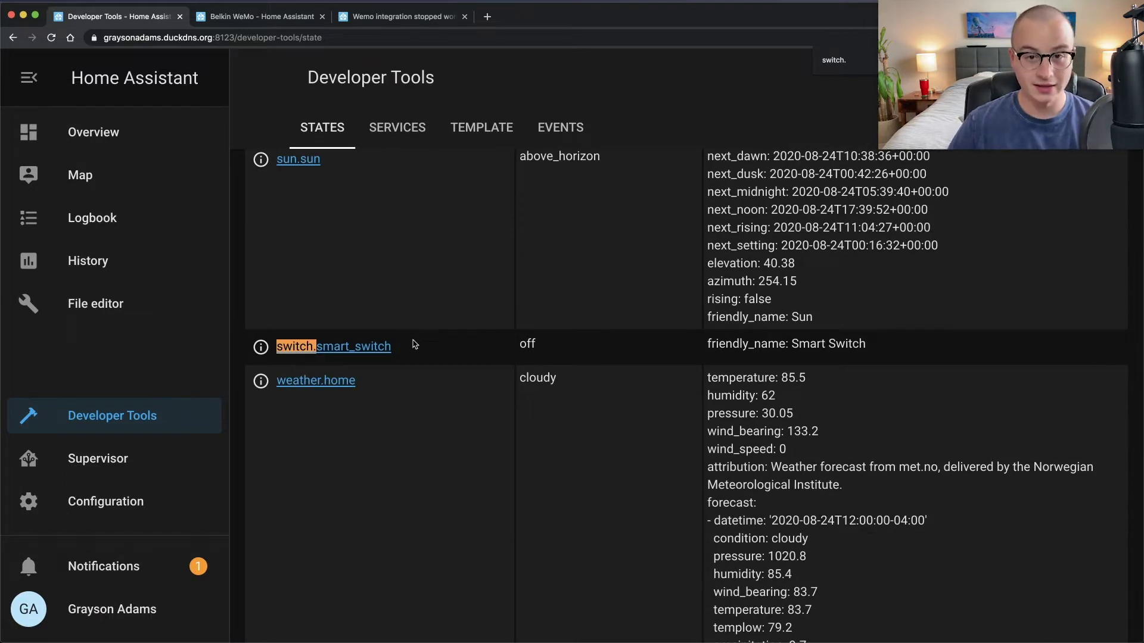
Step: Open the details of switch.smart_switch and test the device by toggling it on and back off
click(260, 348)
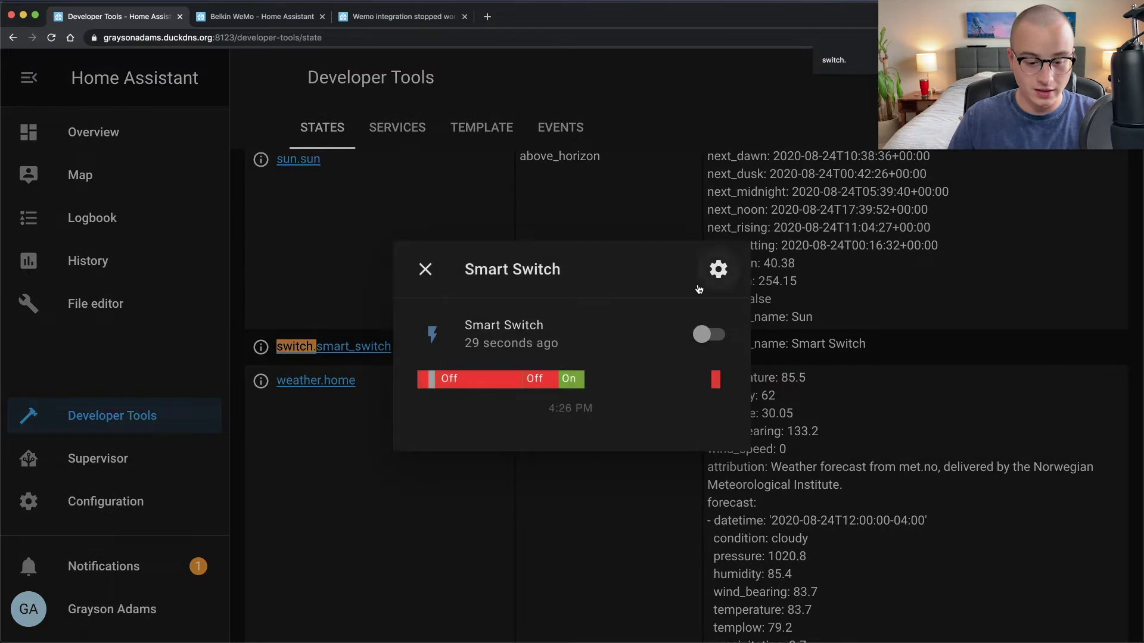
click(703, 335)
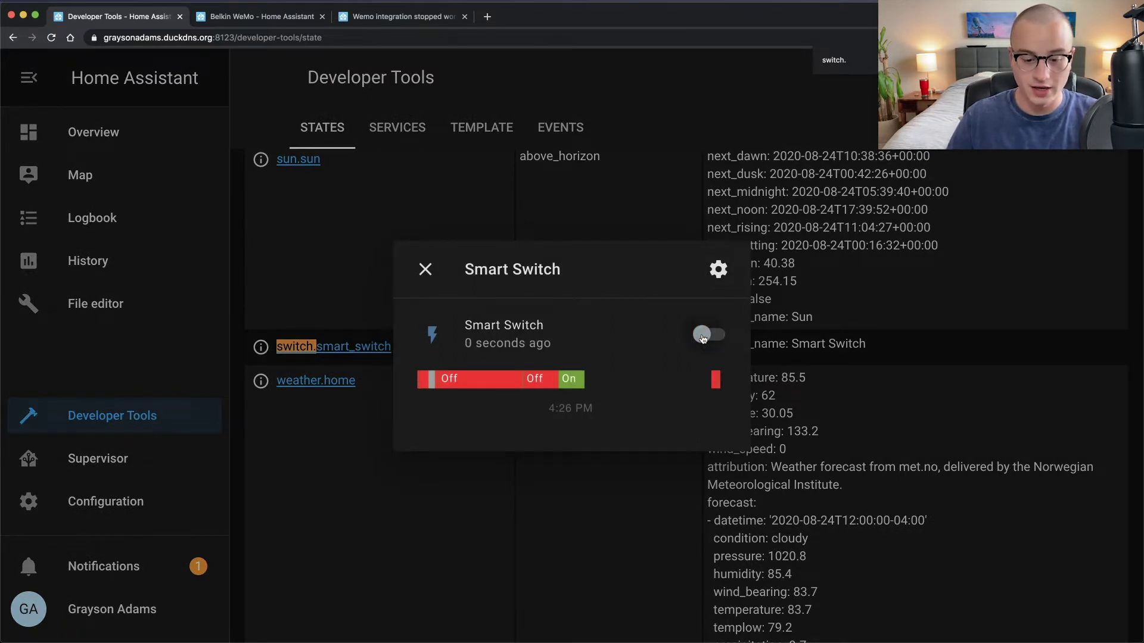
click(704, 335)
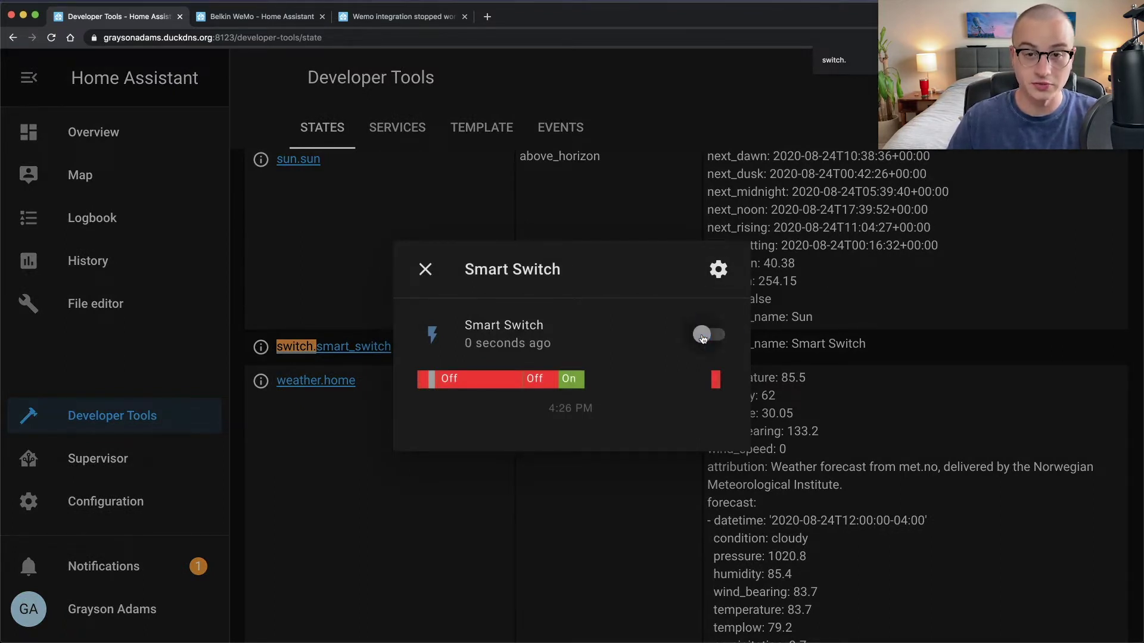
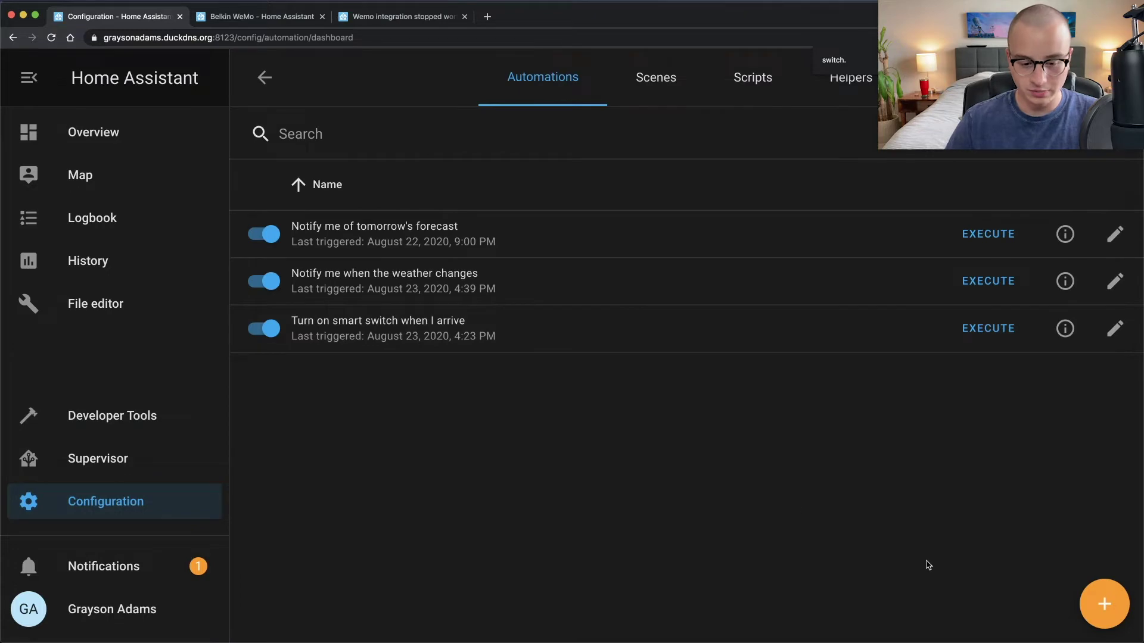
Step: Create a new automation without the Almond suggestion and name it "Turn on my smart switch when I arrive home"
click(1104, 604)
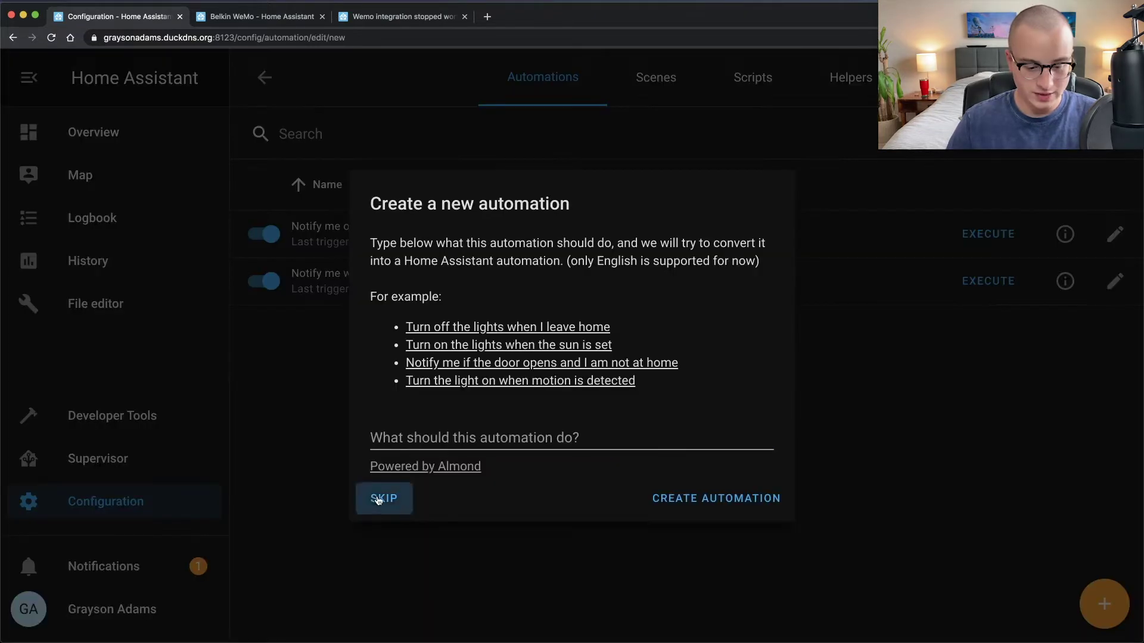
click(378, 498)
triple_click(557, 263)
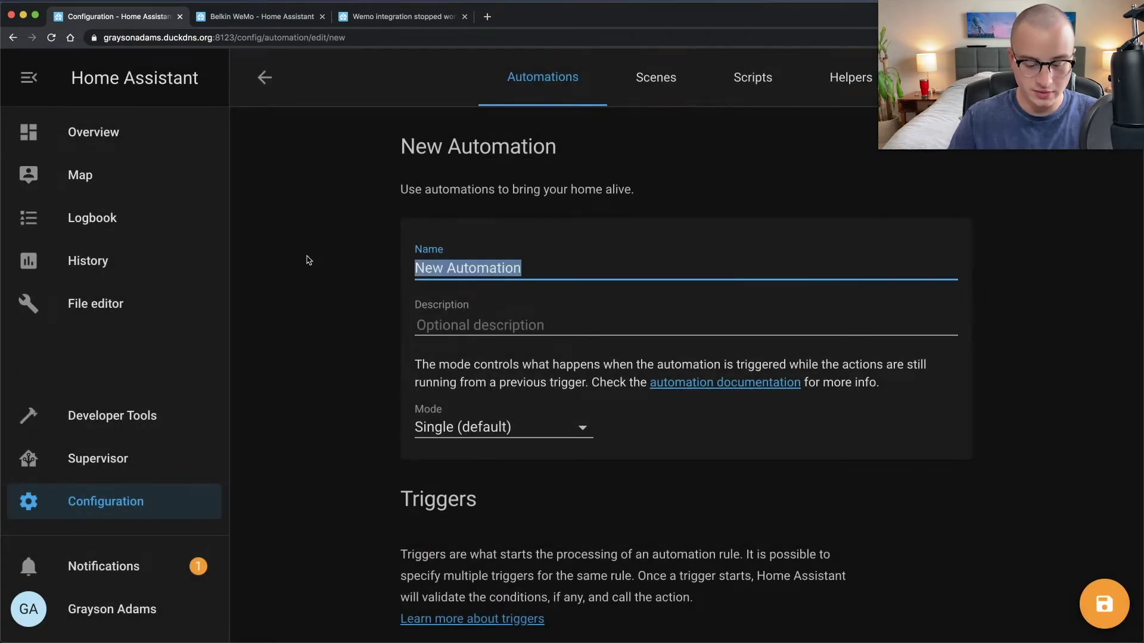
text(Turn on my smar)
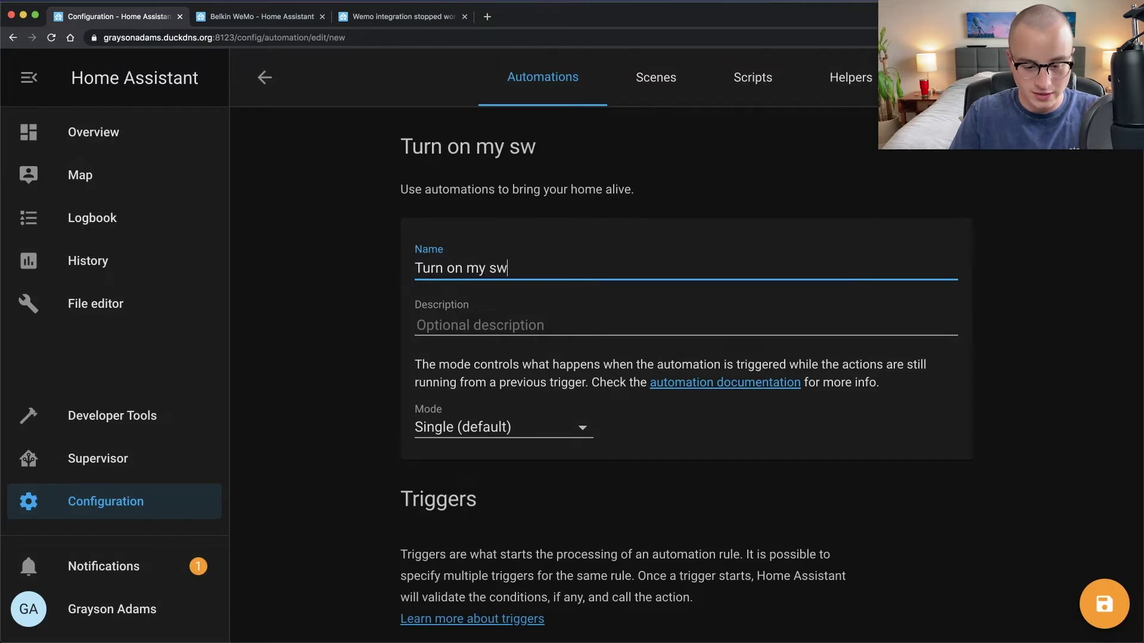
text(t switch when I a)
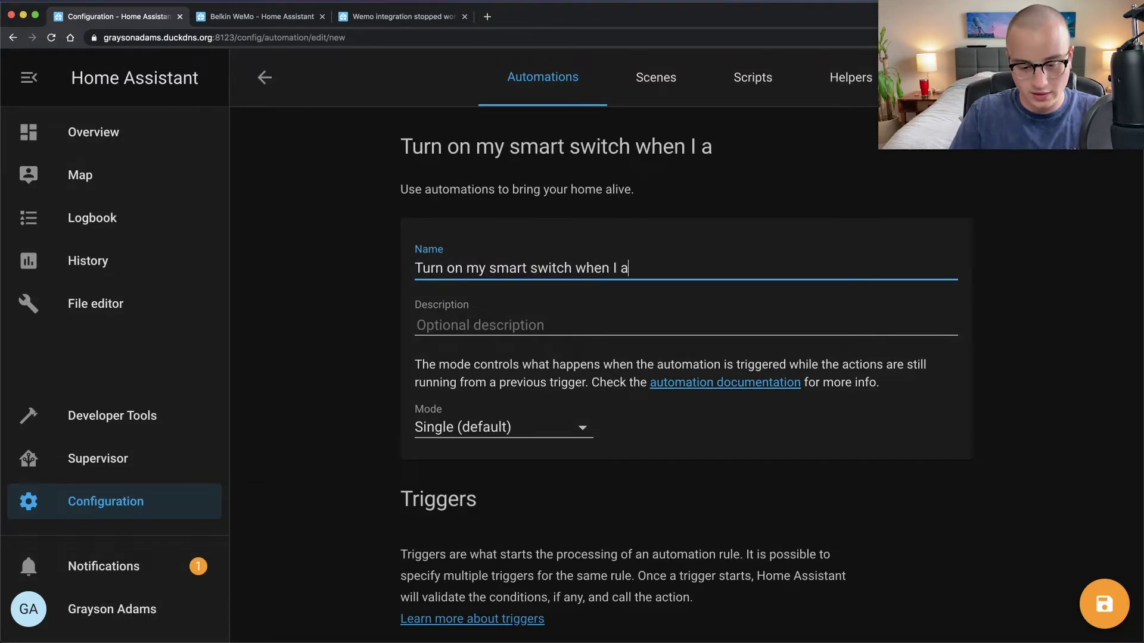
text(rrive home)
click(273, 301)
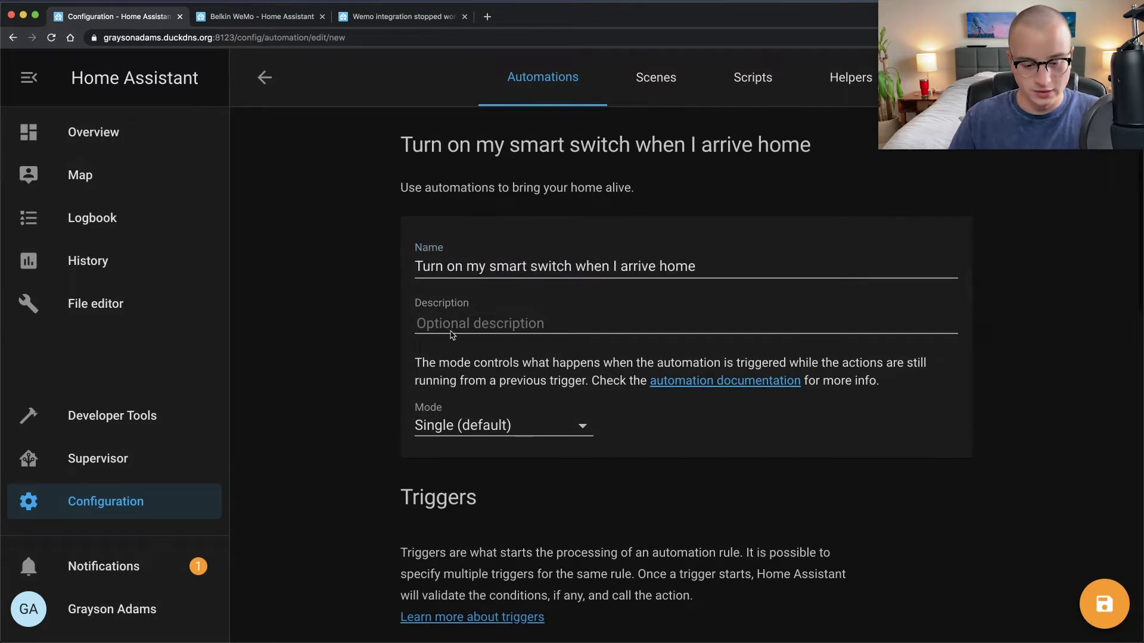
Step: Set the automation's trigger type to State and choose the person entity by filtering for "person."
scroll(443, 313, down, 6)
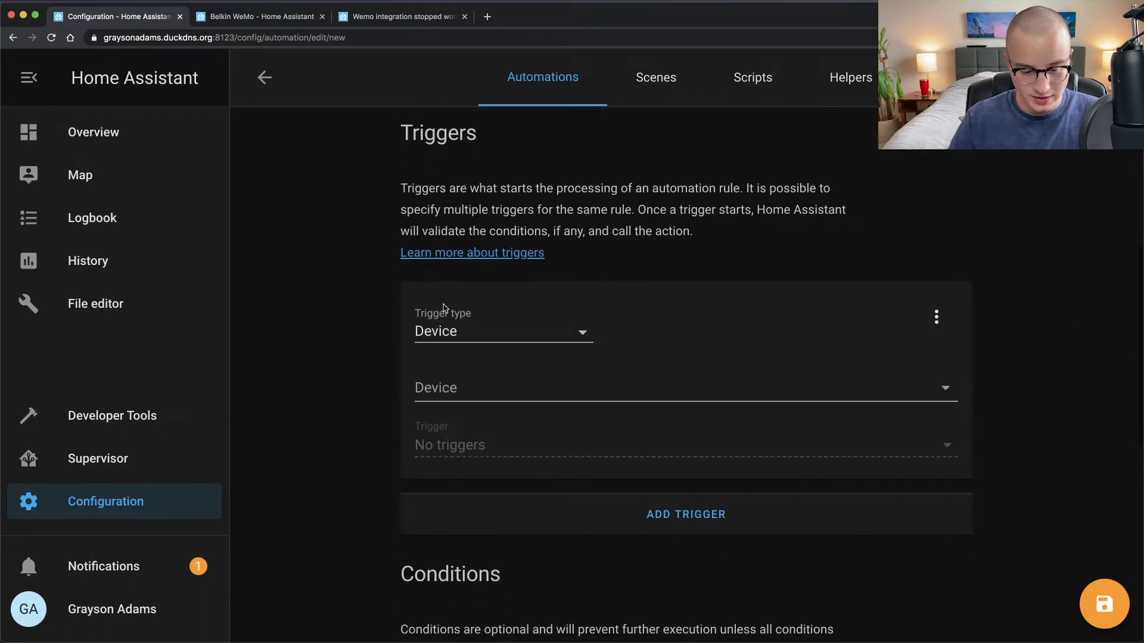
click(455, 330)
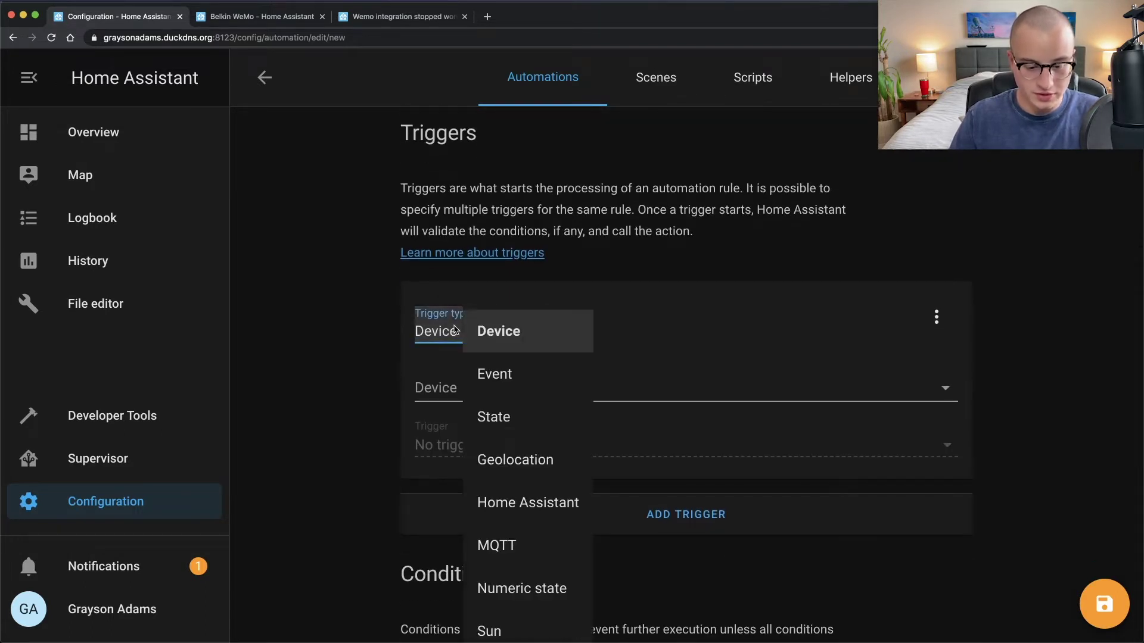
click(522, 417)
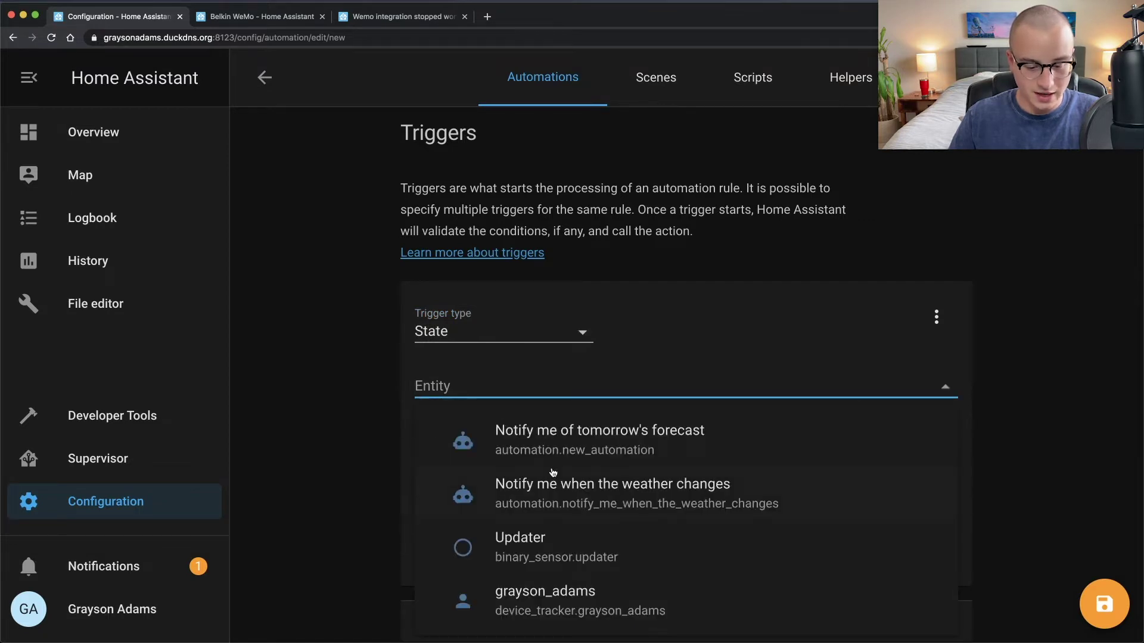
text(person.)
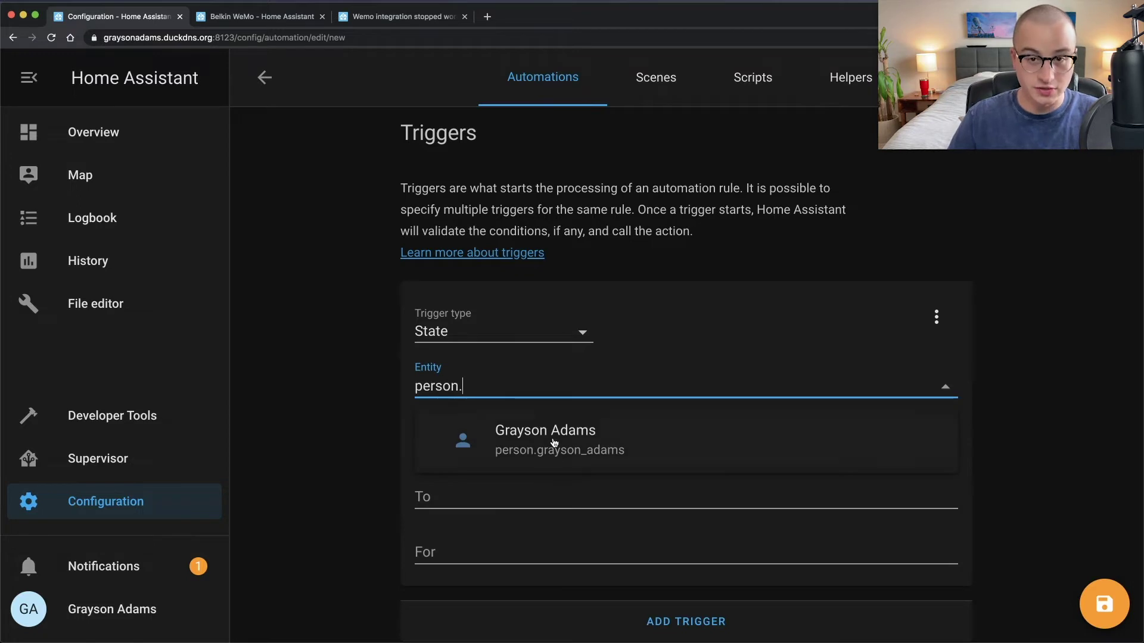
click(553, 439)
Step: Try not_home, home and Work as example values for the trigger's From state, and clear the field
scroll(451, 344, down, 2)
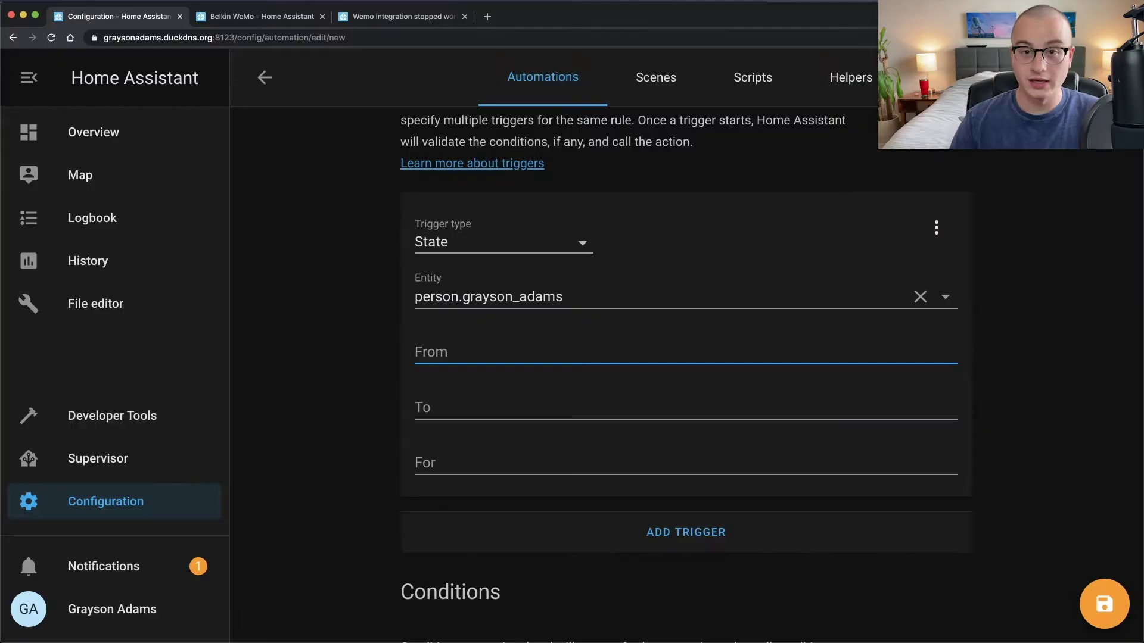
text(not_hom)
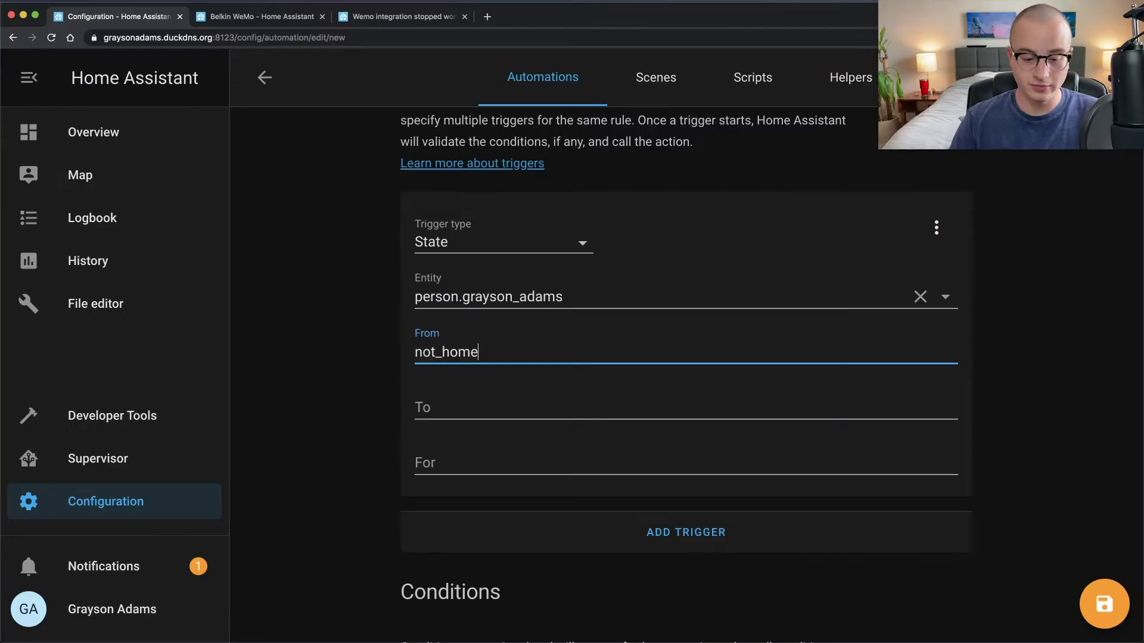
text(e)
key(super+a)
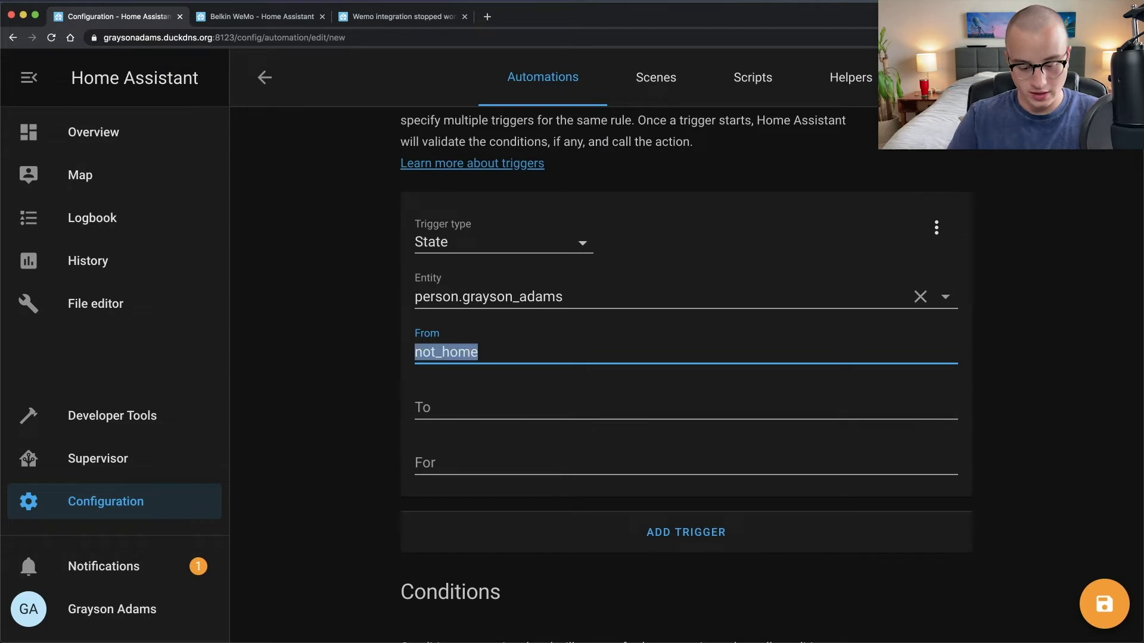
text(home)
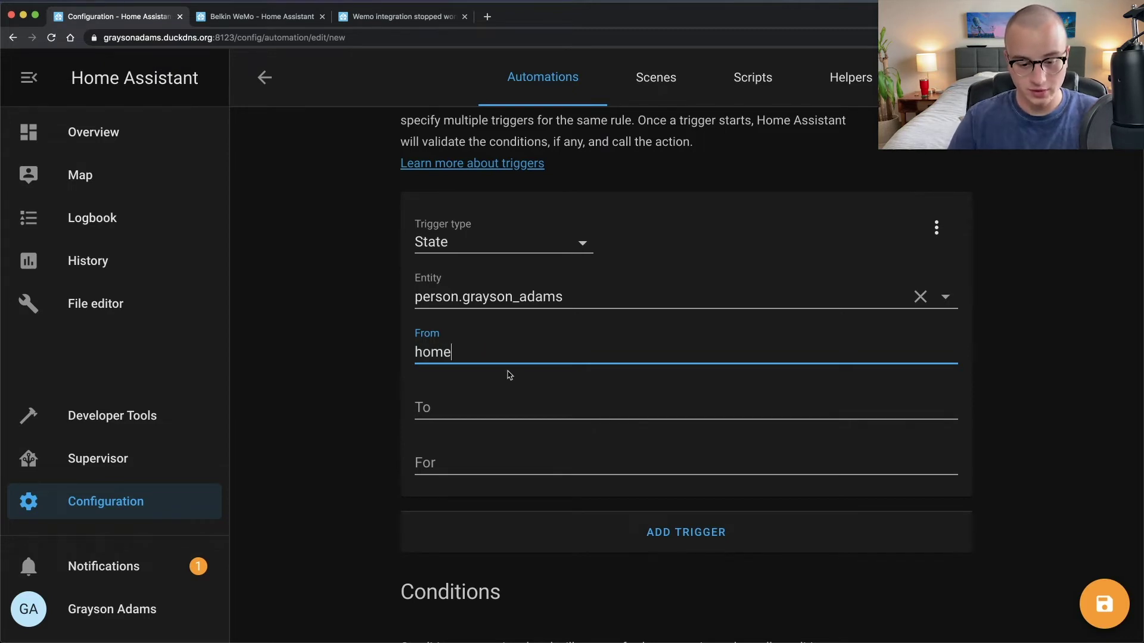
key(super+a)
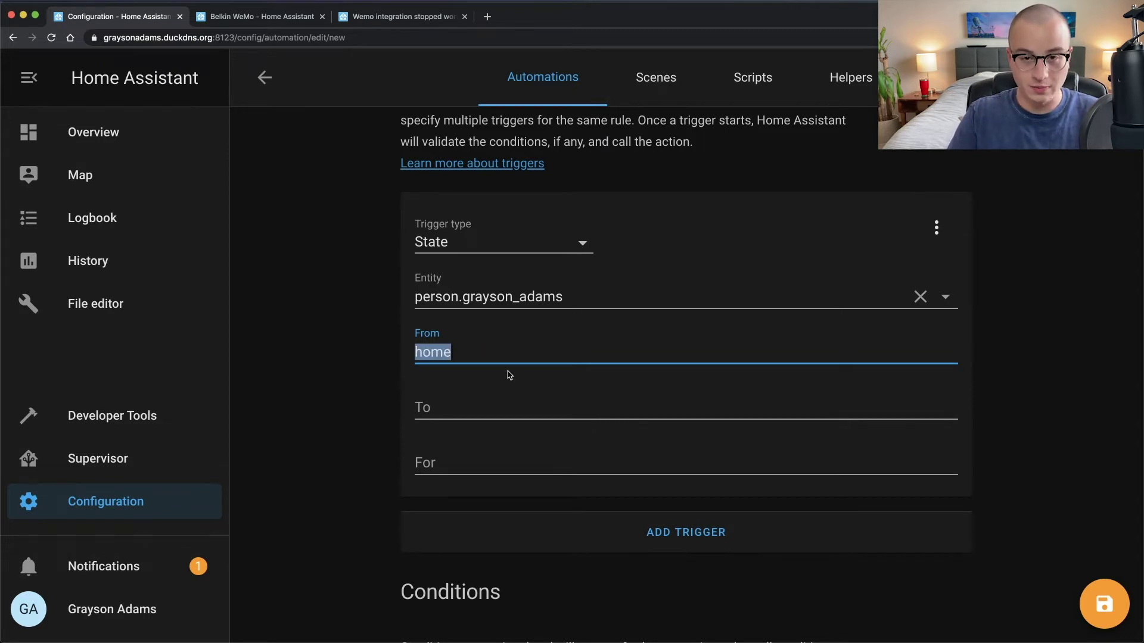
key(BackSpace)
text(Wo)
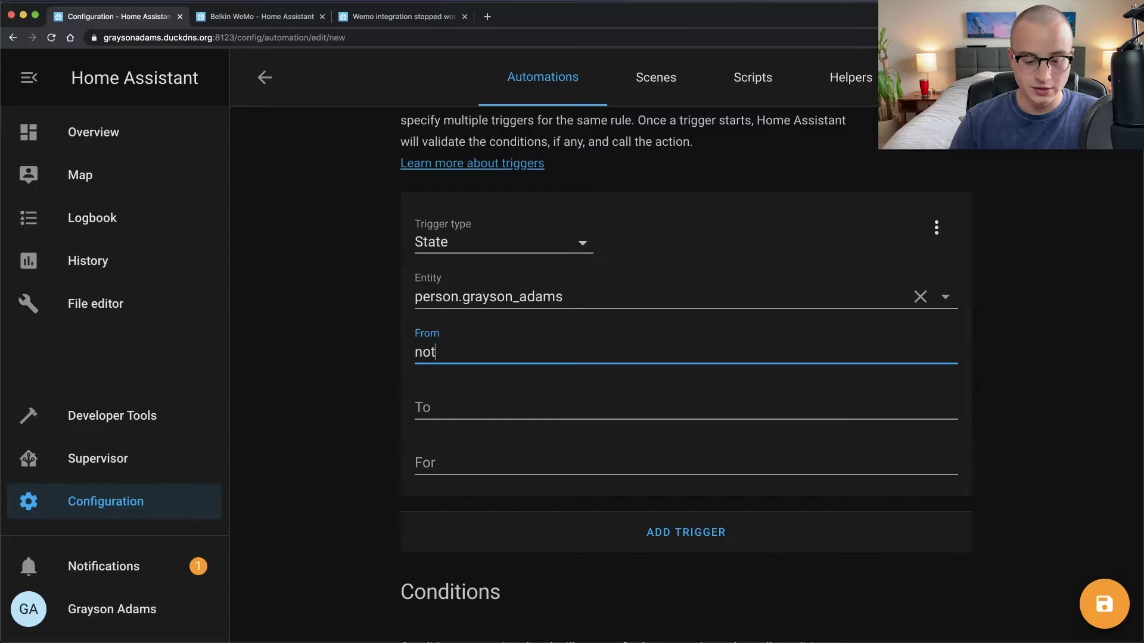
text(_home)
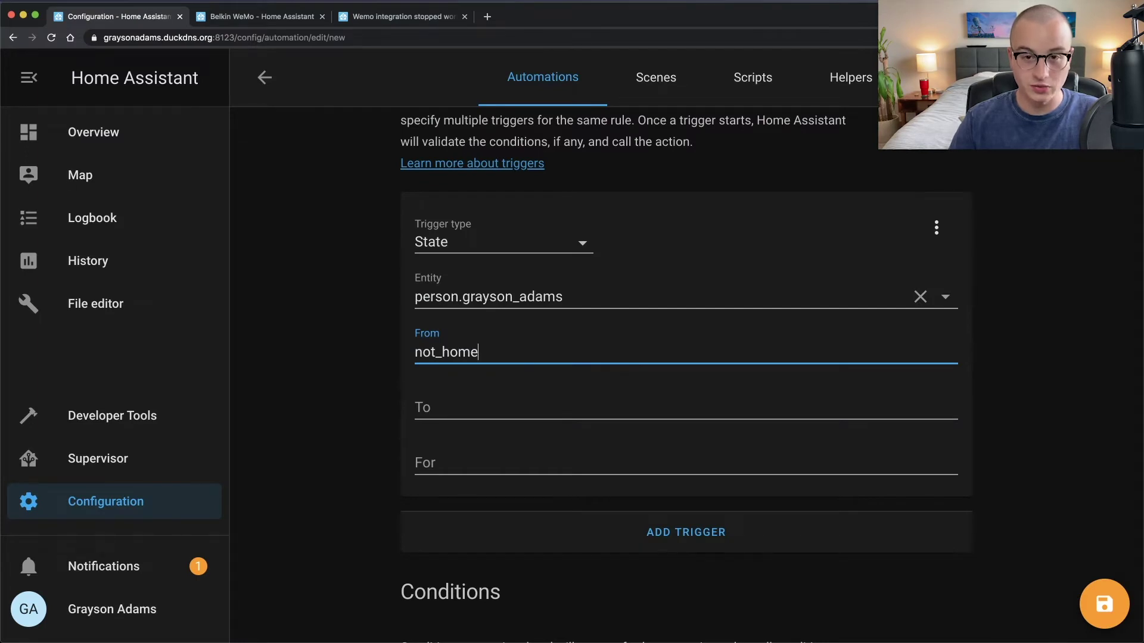
key(super+a)
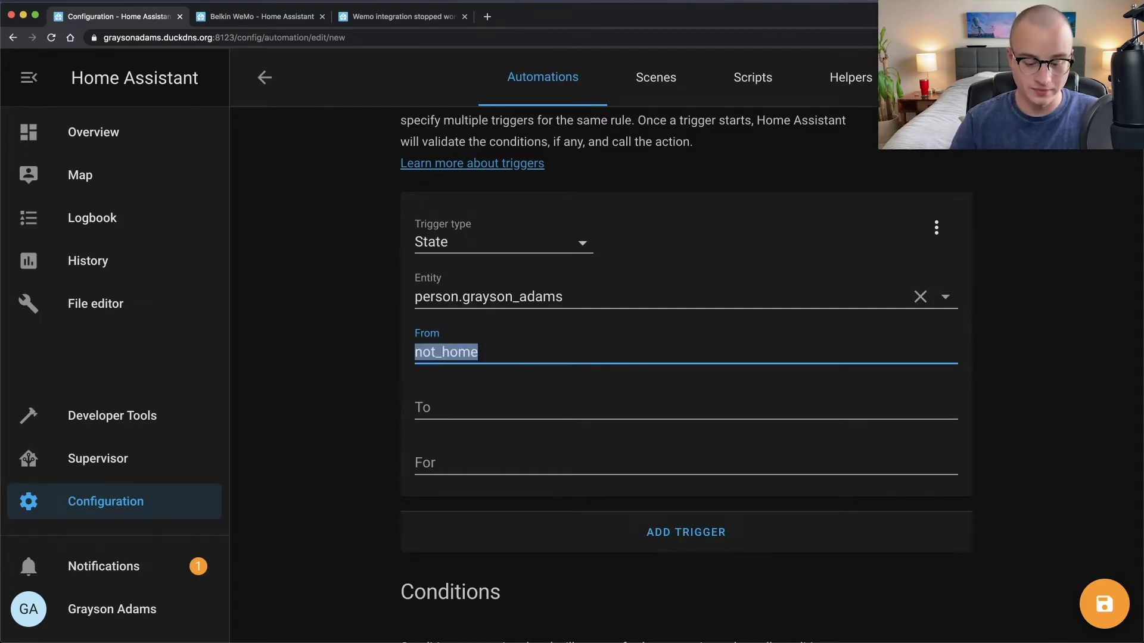
text(hom)
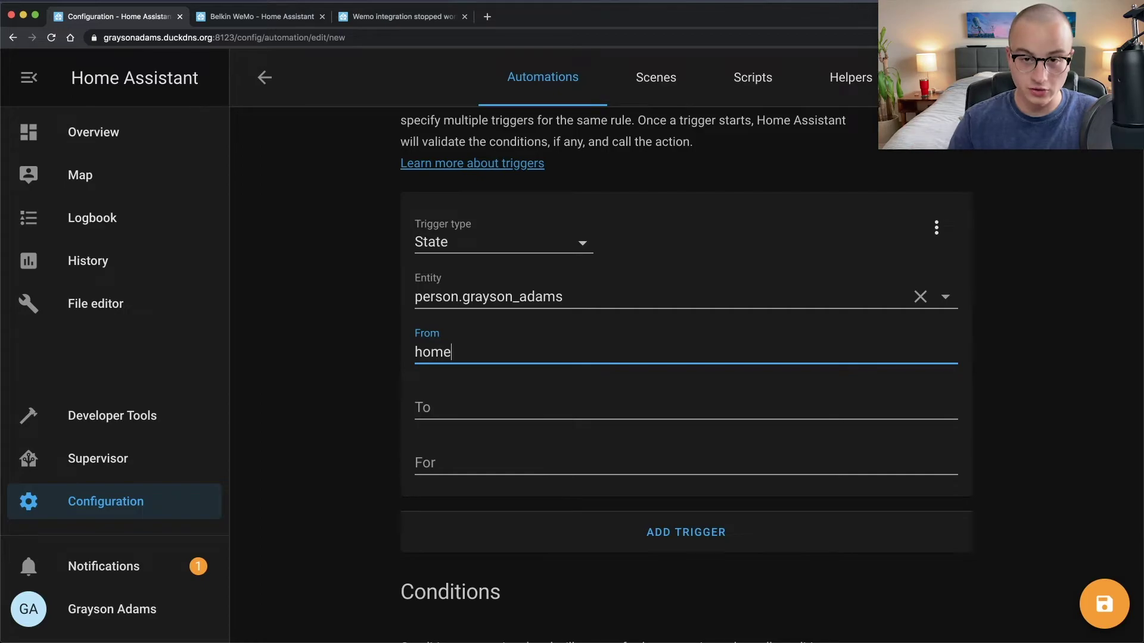
key(super+a)
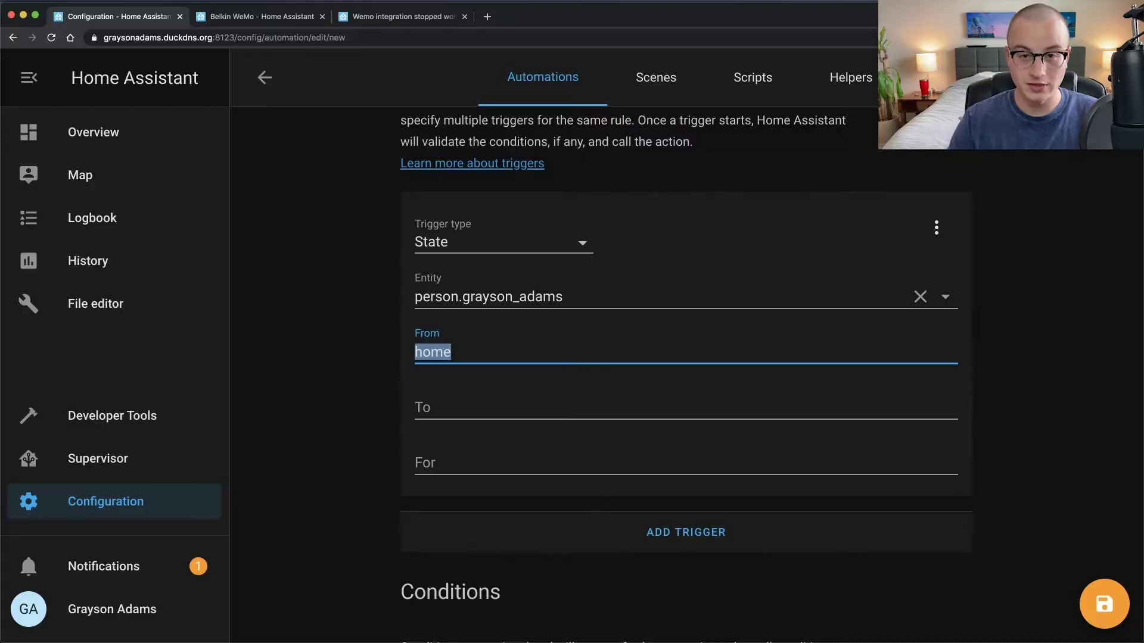
text(Wor)
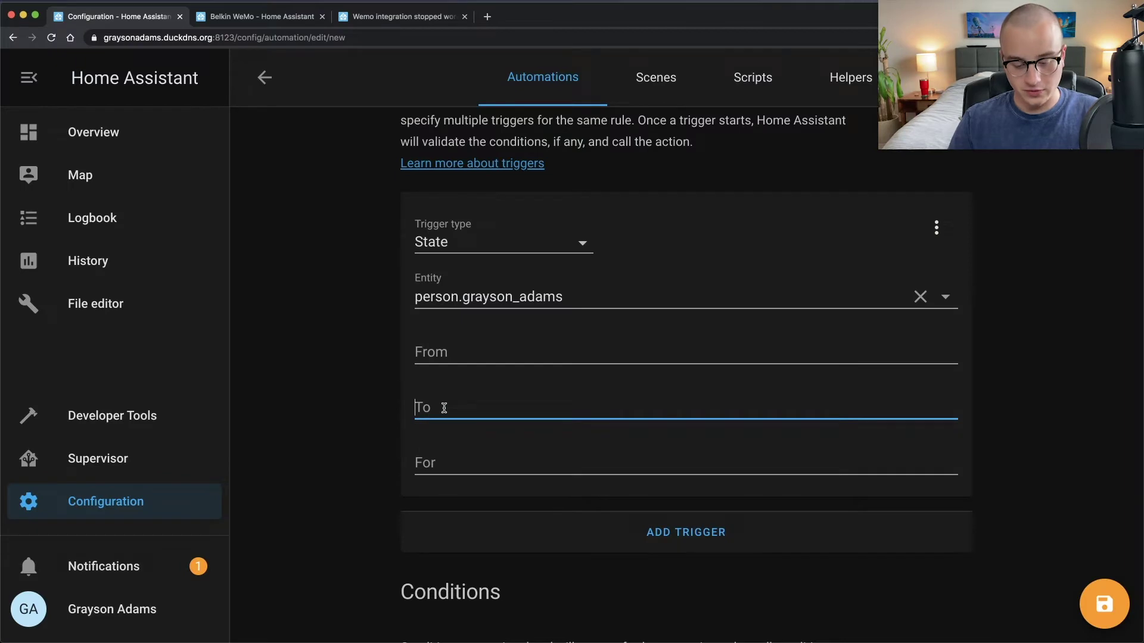
Step: Set the trigger's To state to home, with the From state left empty
text(home)
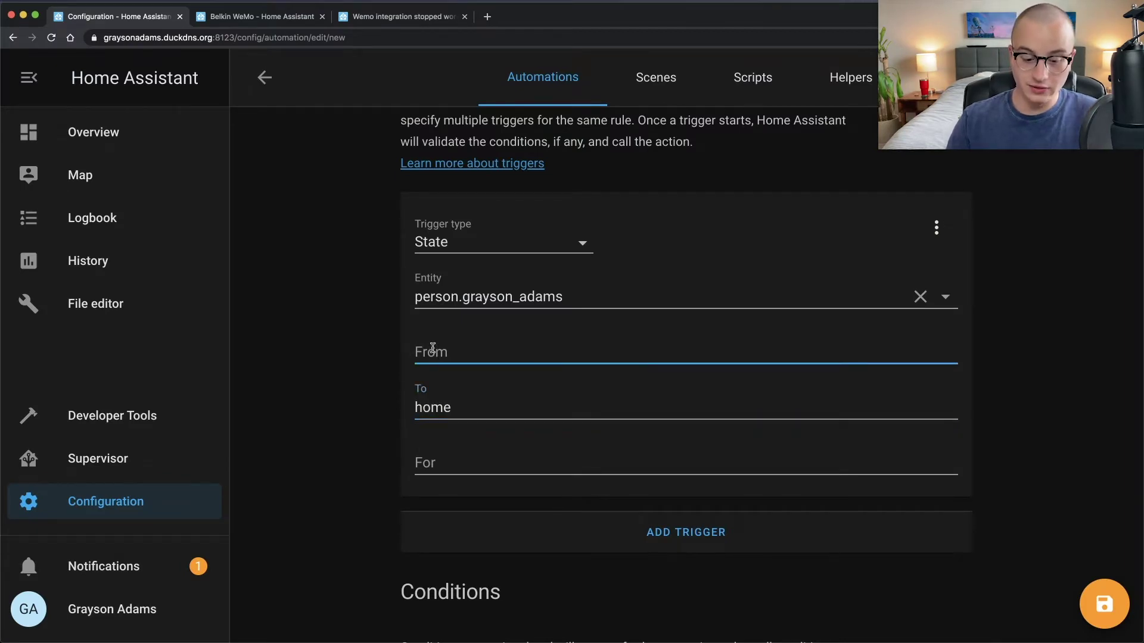
click(442, 410)
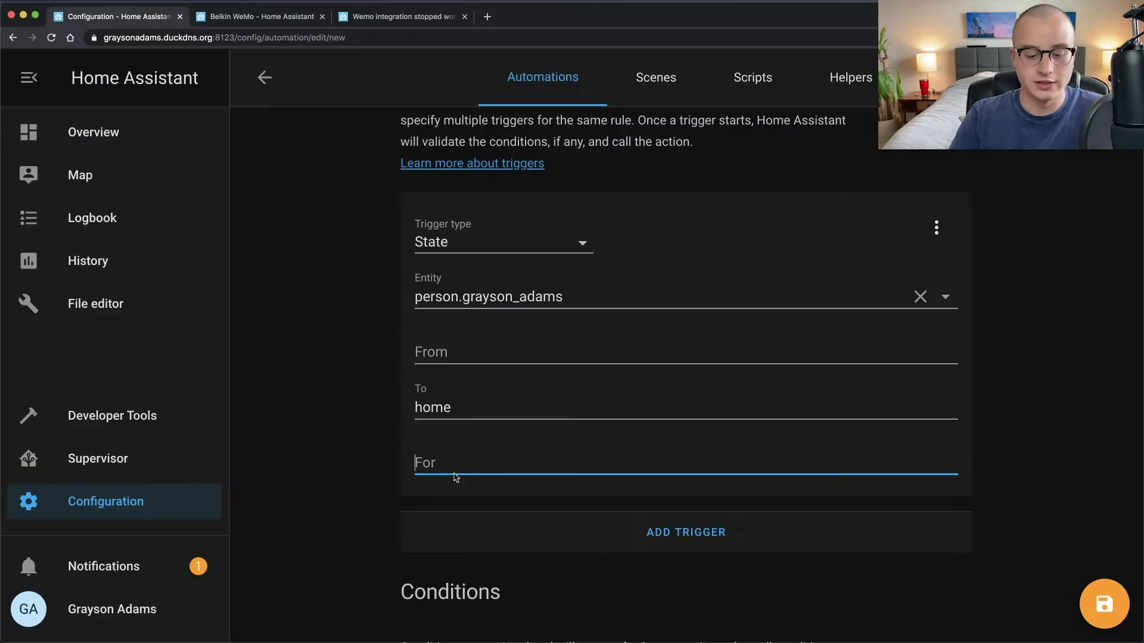
Step: Set the trigger's For duration to 00:00:30
text(00:00:30)
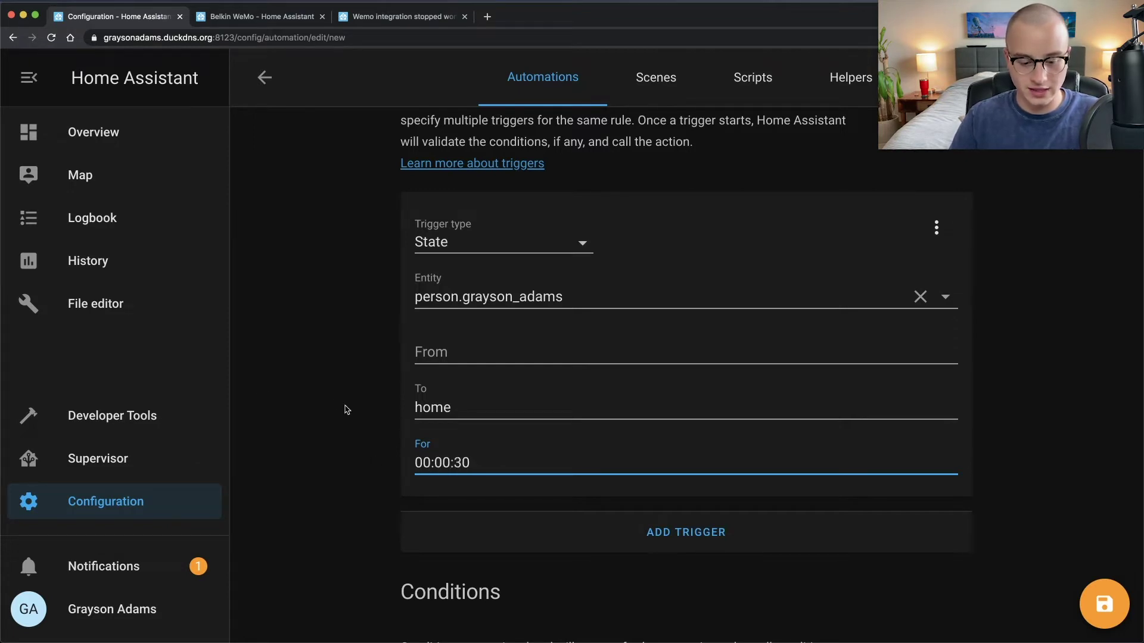
click(346, 410)
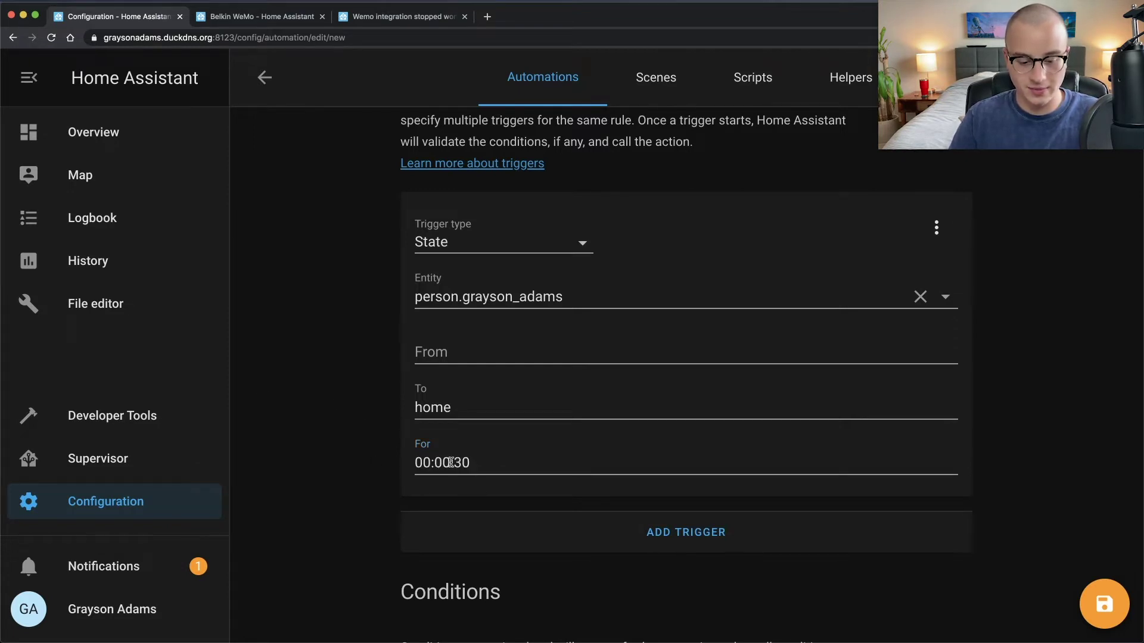
double_click(463, 460)
double_click(439, 458)
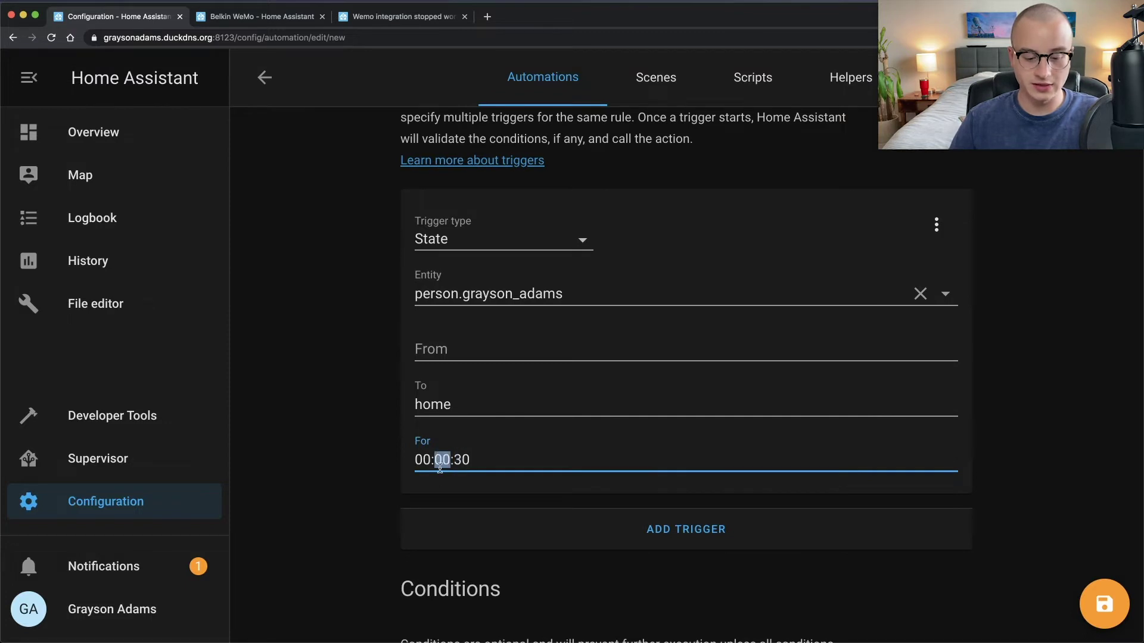
double_click(425, 460)
click(396, 457)
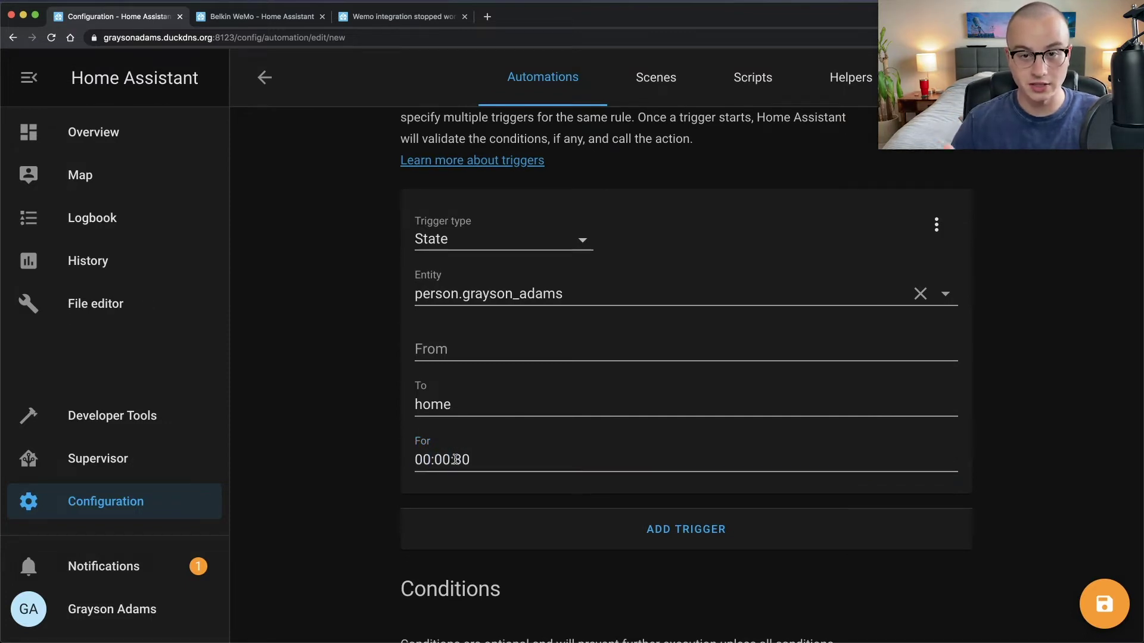
Step: Set the automation's action type to Call service and choose the switch.turn_on service by filtering for "switch."
scroll(455, 459, down, 9)
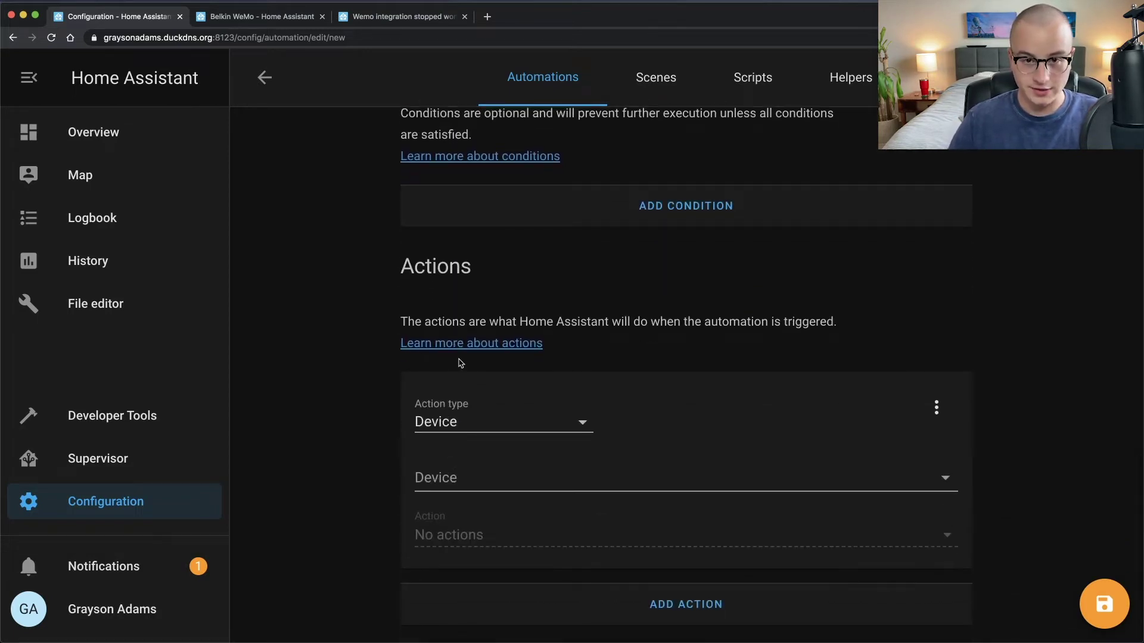
click(446, 426)
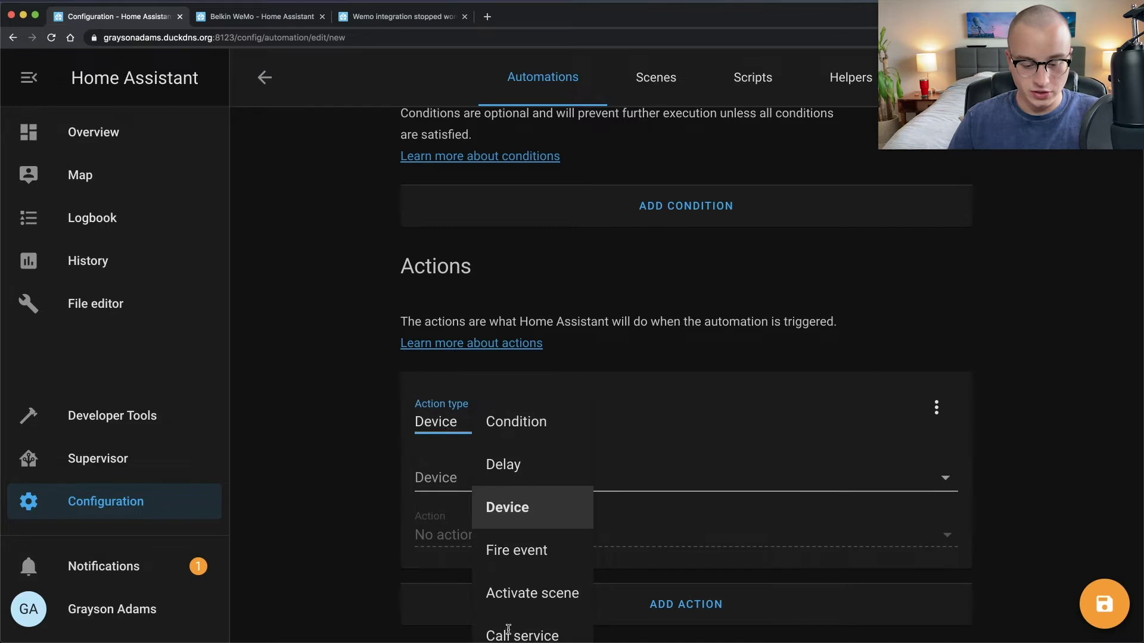
scroll(509, 637, down, 1)
click(529, 568)
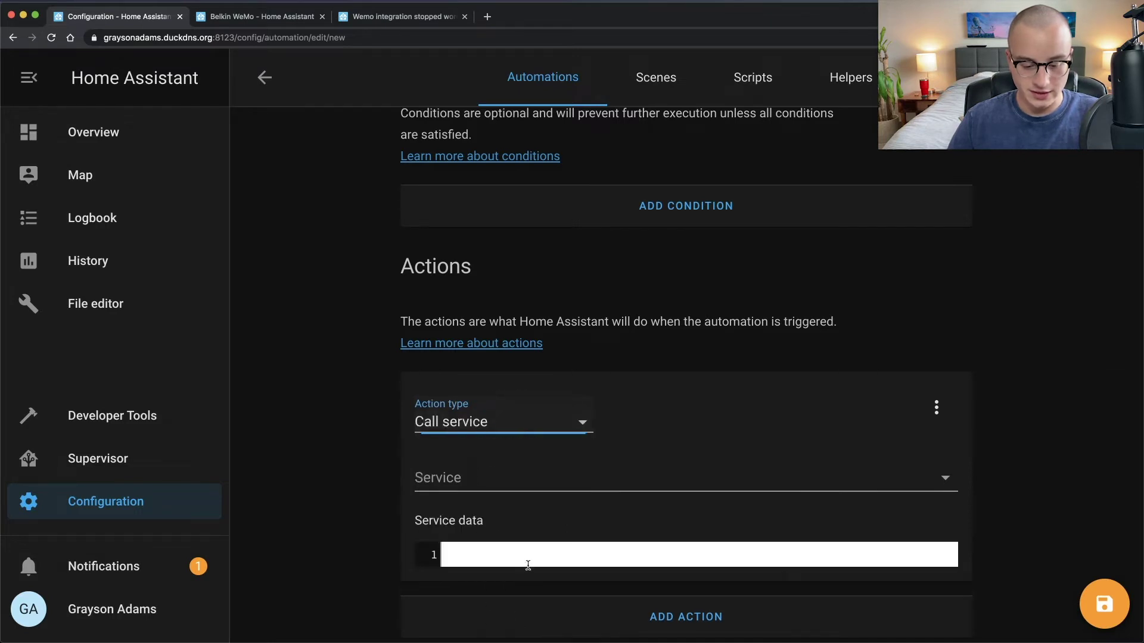
click(477, 476)
text(switch.)
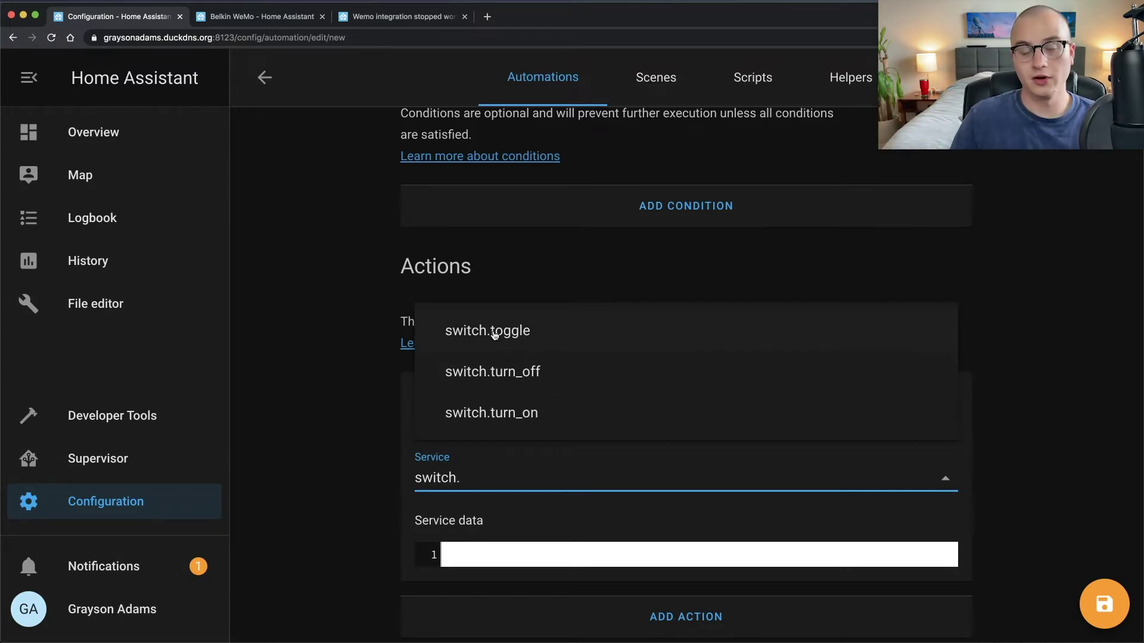
click(491, 414)
Step: Choose switch.smart_switch as the entity to turn on and save the automation
scroll(495, 503, down, 2)
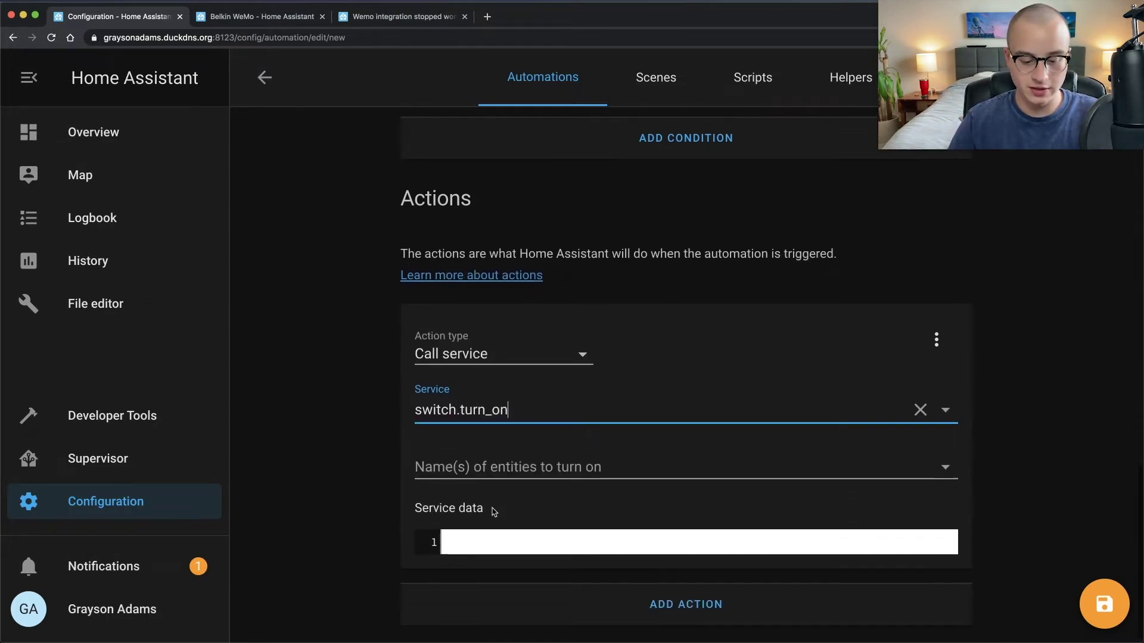
click(358, 484)
click(467, 469)
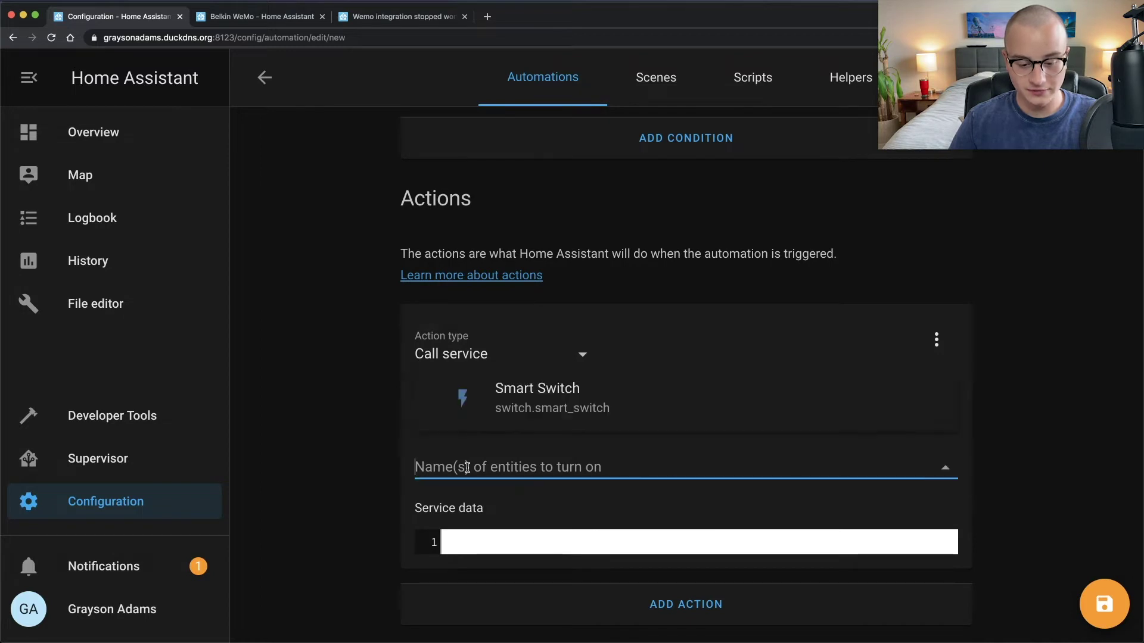
click(510, 407)
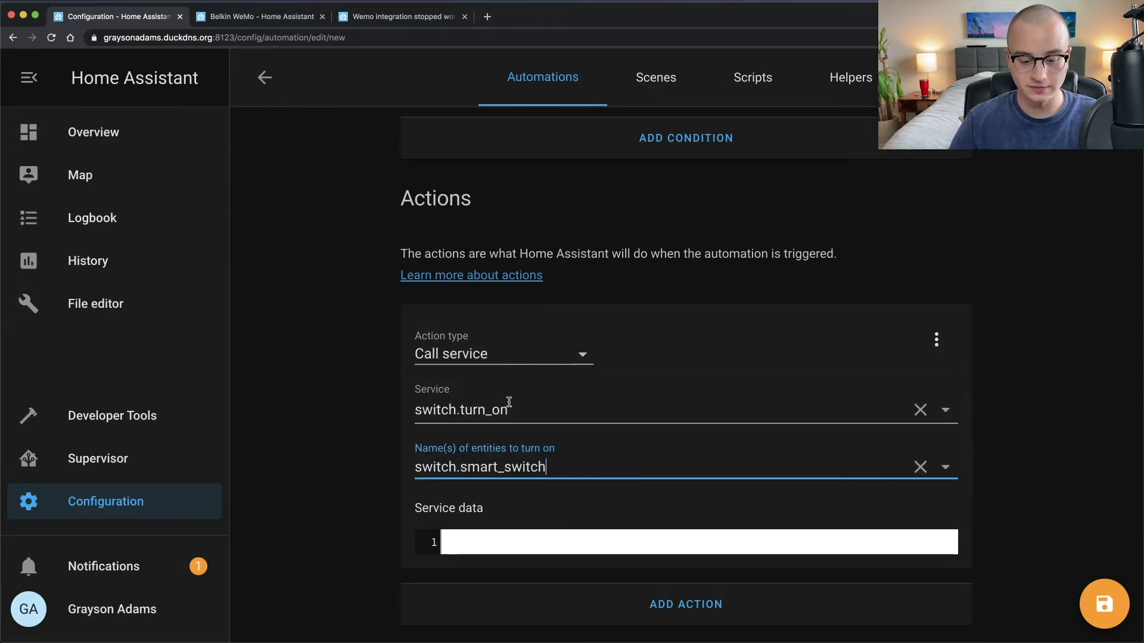
click(1113, 603)
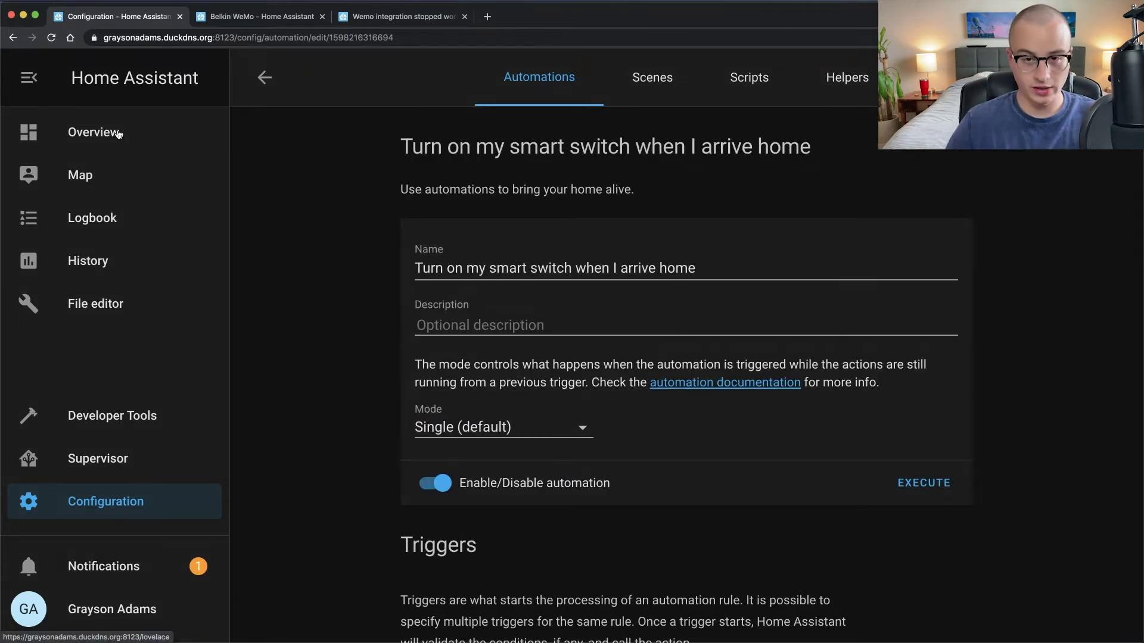
Step: Add an Entity card for the Smart Switch to the Home view of the Overview dashboard
click(118, 134)
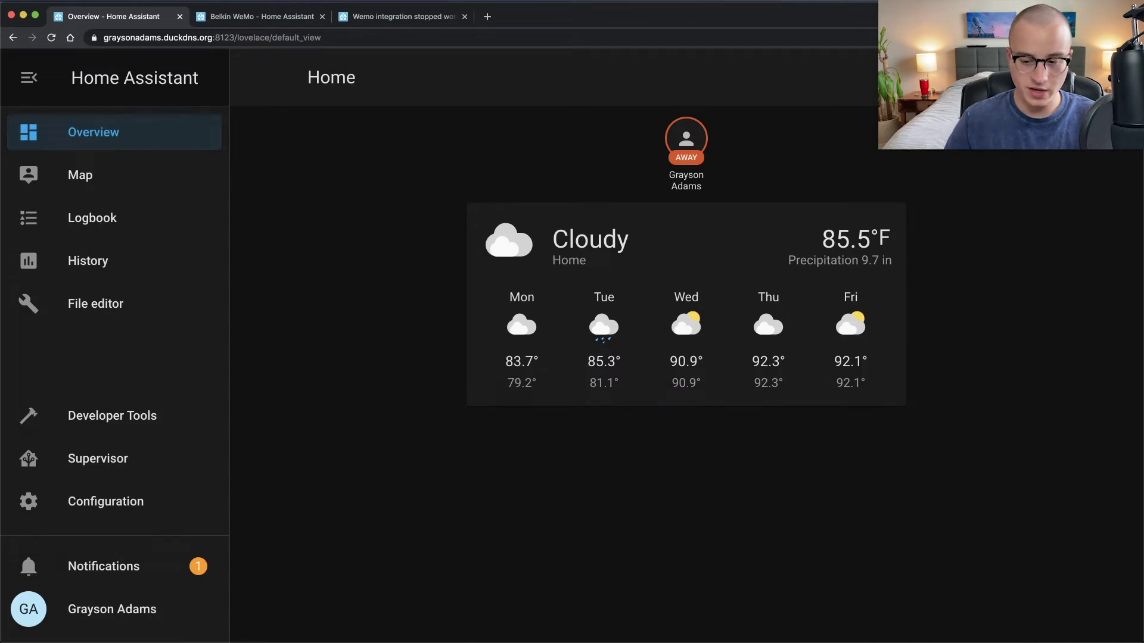
click(1127, 78)
click(1066, 140)
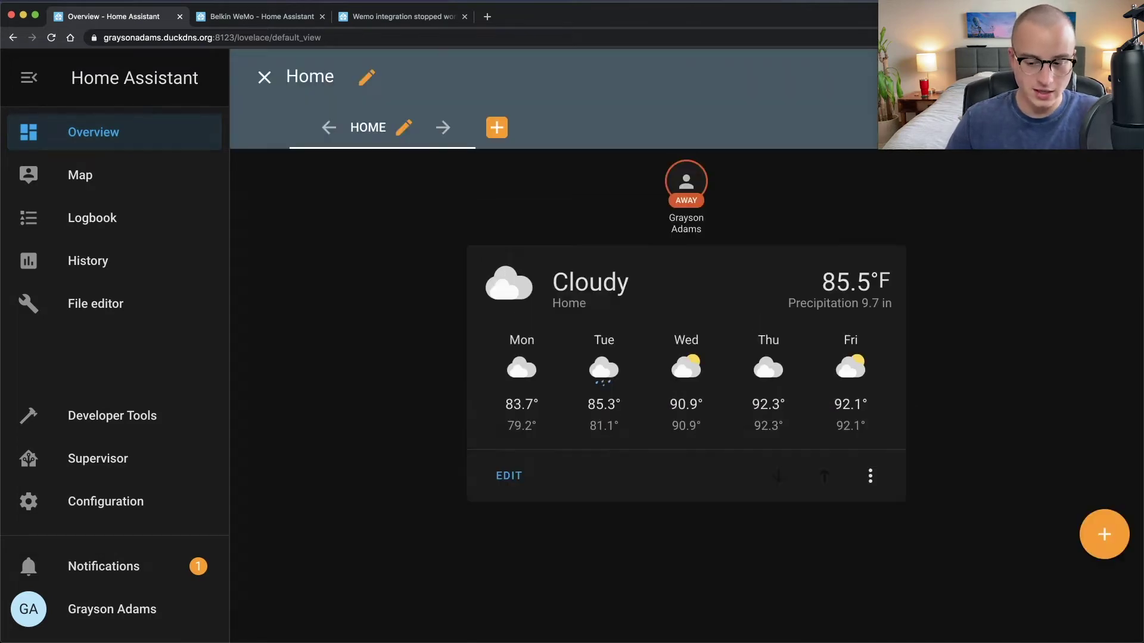
click(1114, 516)
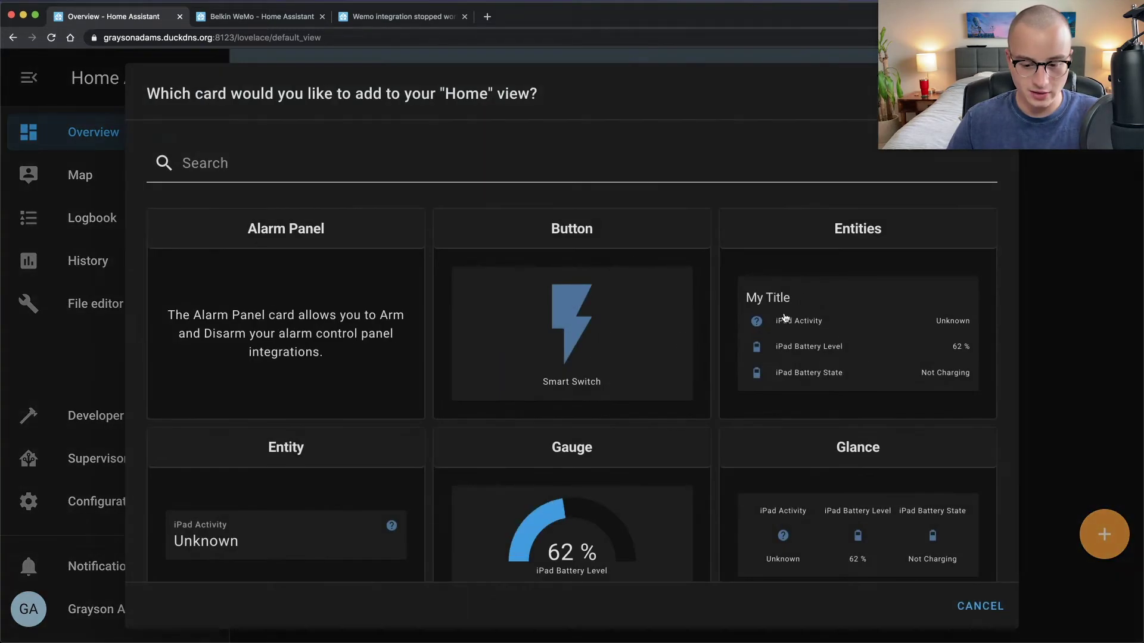
scroll(470, 393, down, 2)
click(291, 409)
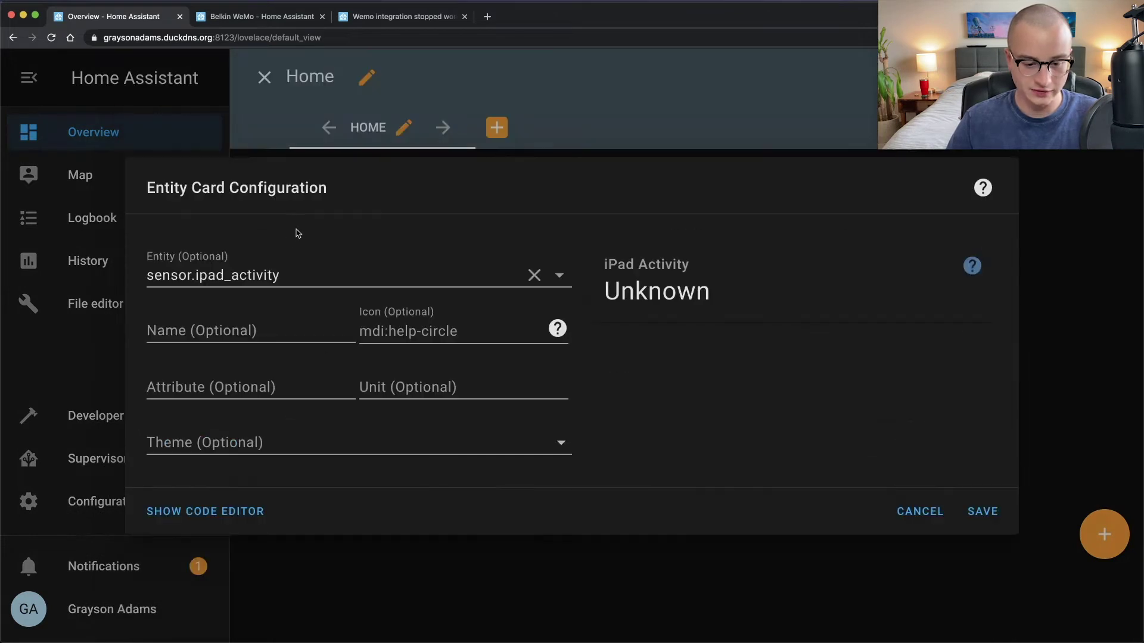
click(281, 262)
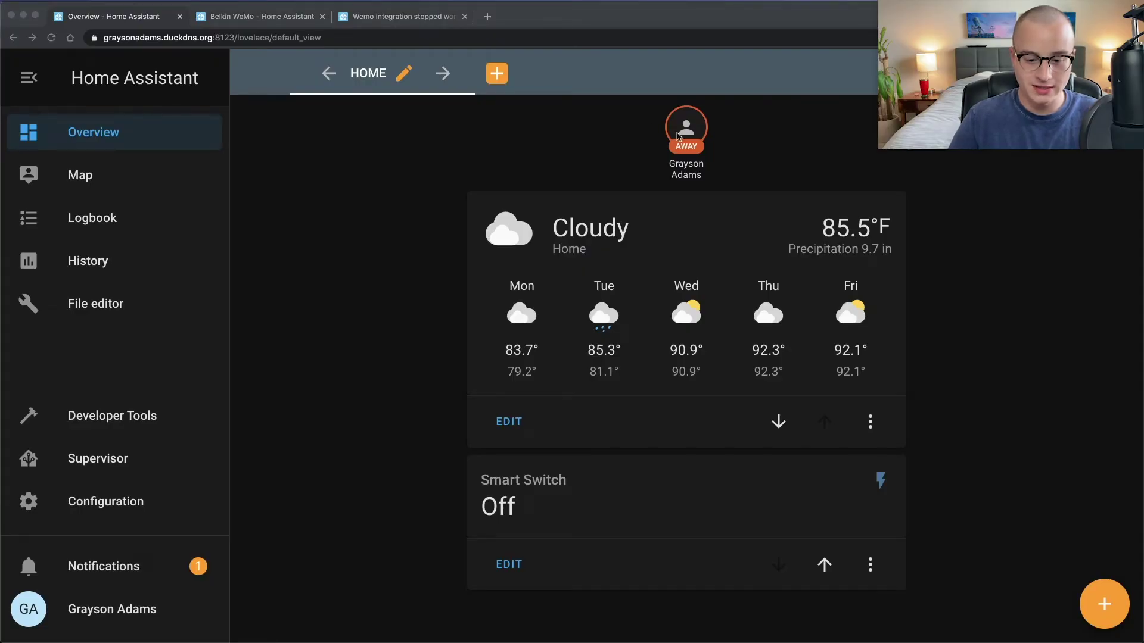
click(727, 140)
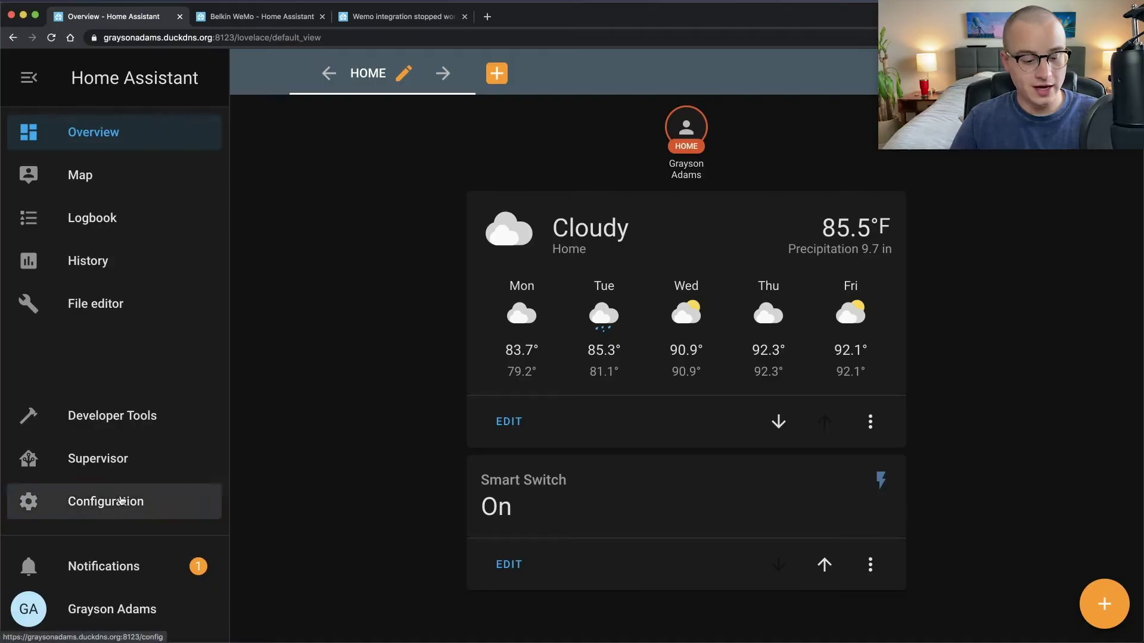
Step: Create another automation without the Almond suggestion and name it "Turn off my switch when I leave"
click(126, 502)
click(567, 538)
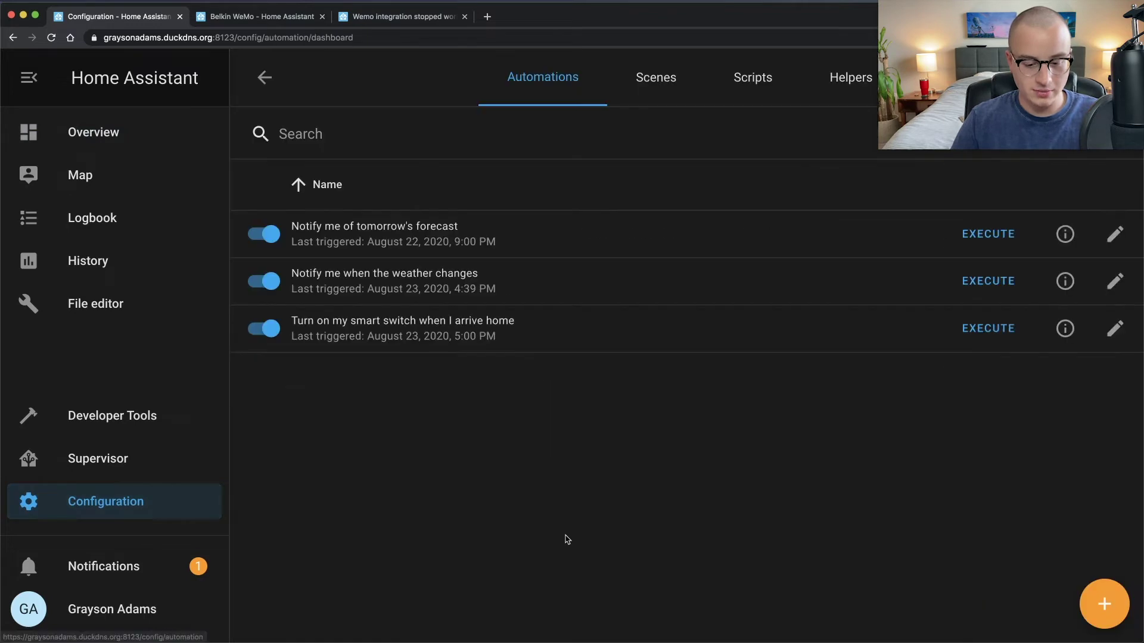
click(1125, 615)
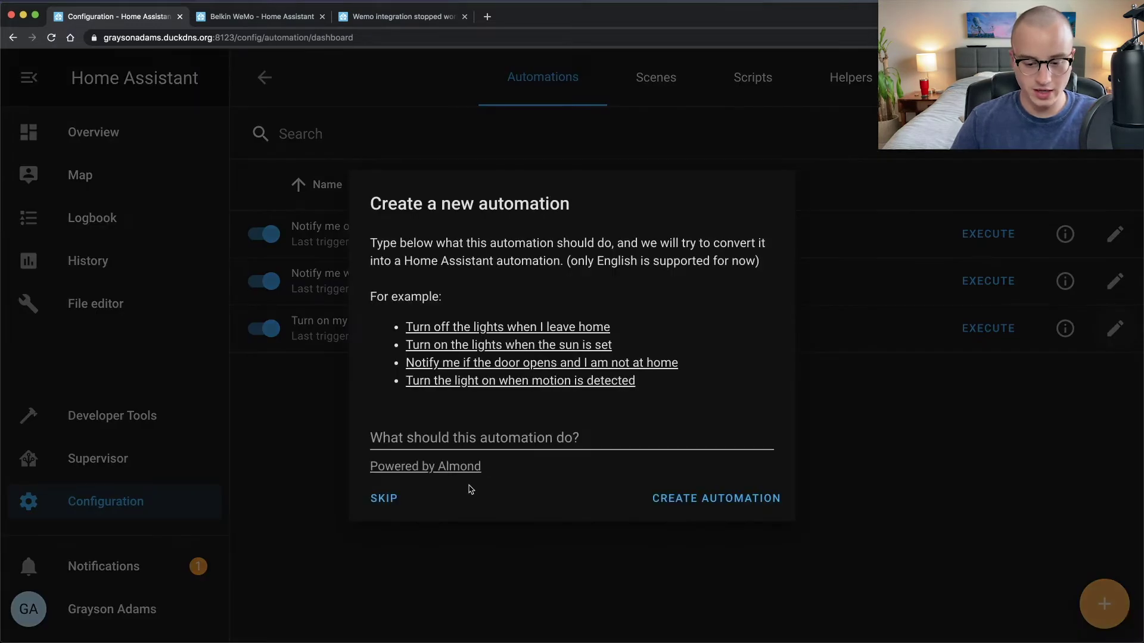
click(385, 500)
triple_click(615, 257)
text(T)
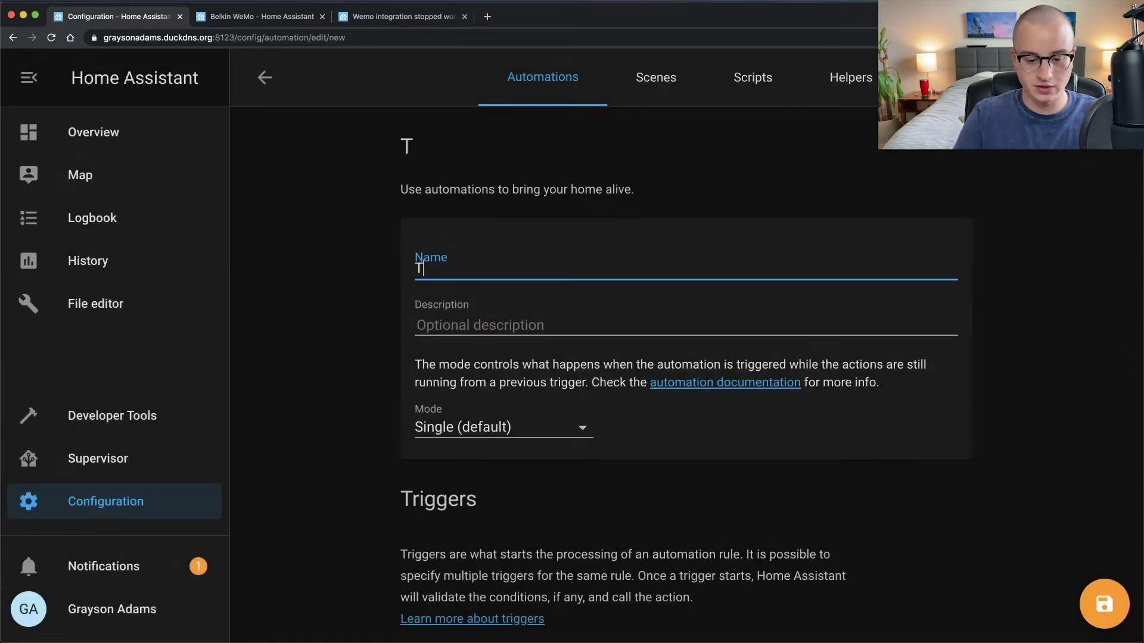
text(urn off my switch wne)
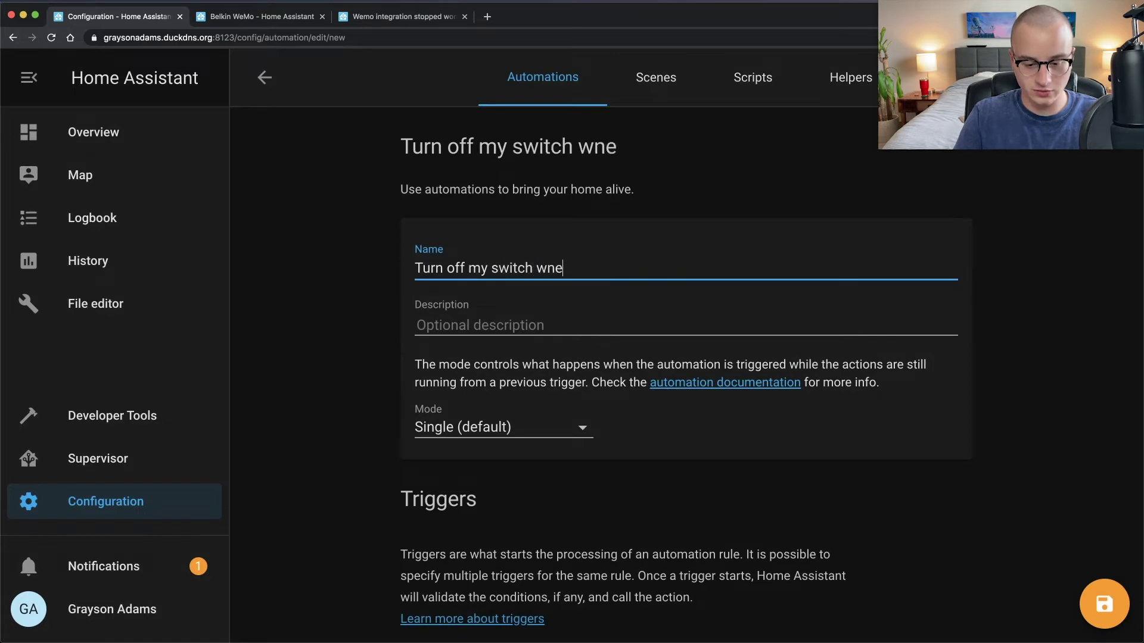
key(BackSpace)
key(BackSpace)
text(hen I leave)
Step: Give the new automation a State trigger on the person entity with the From state set to home
scroll(634, 430, down, 6)
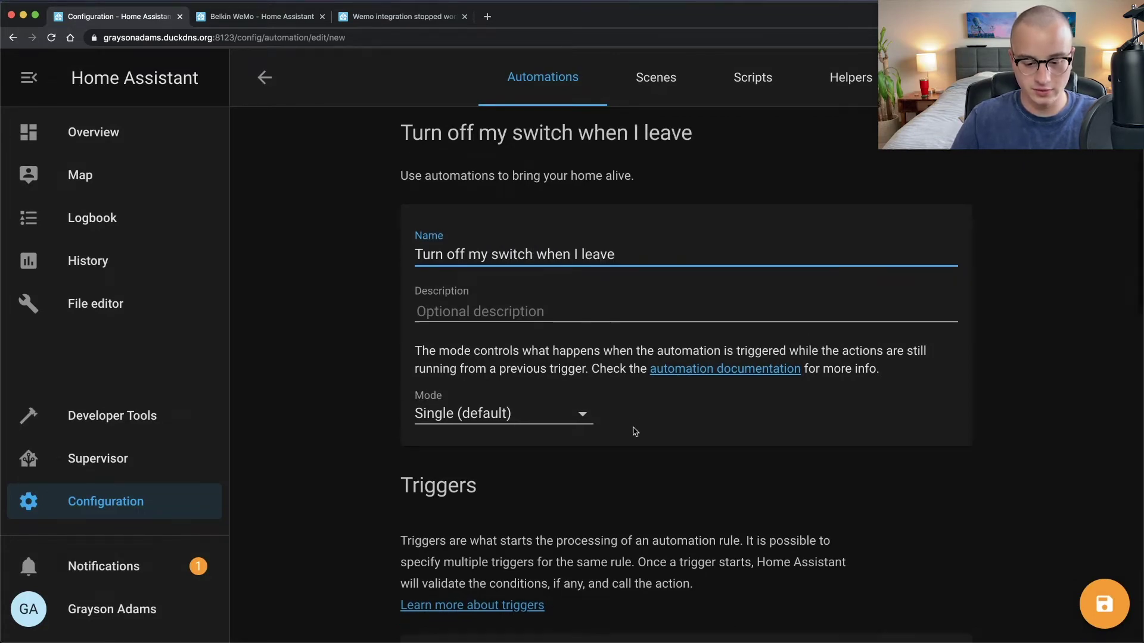
scroll(596, 393, down, 3)
scroll(475, 202, up, 1)
click(469, 218)
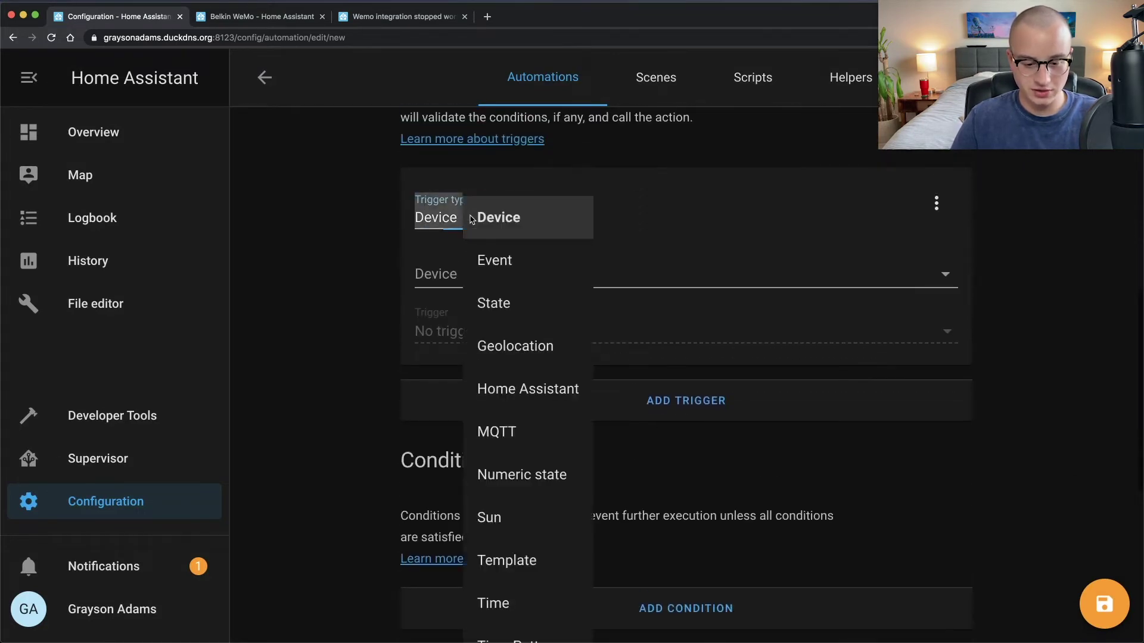
click(494, 302)
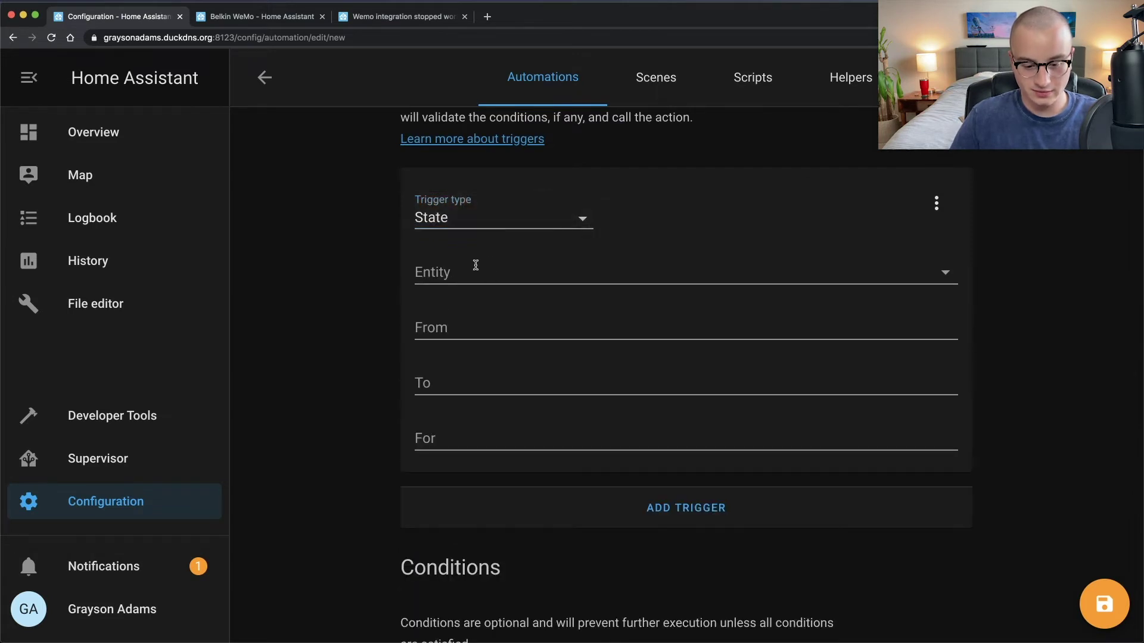
click(475, 264)
text(person.)
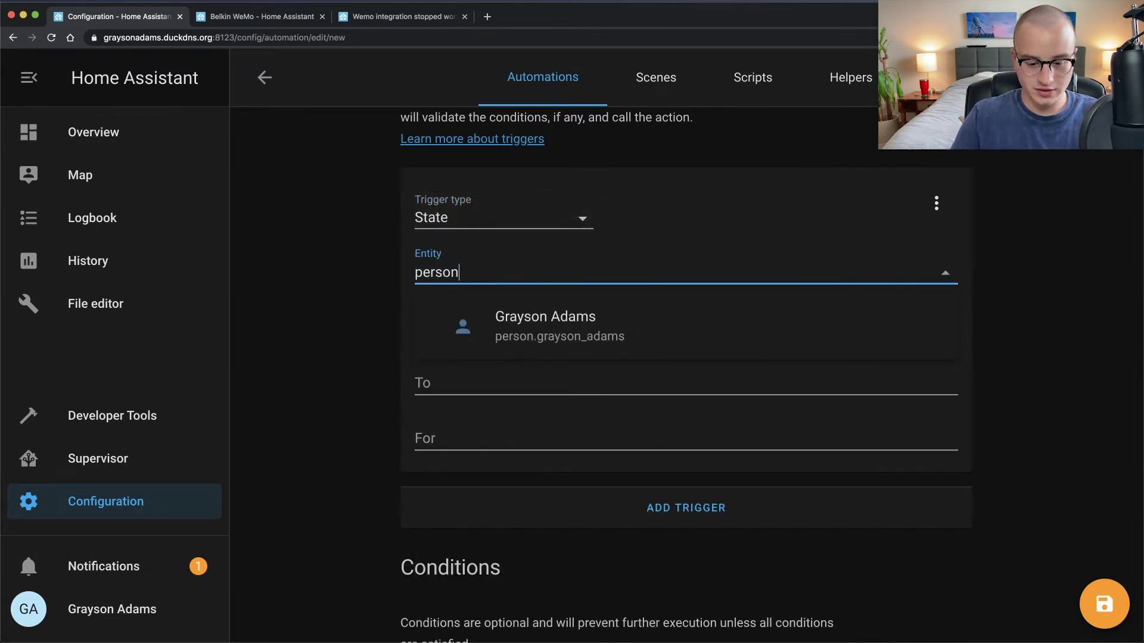
click(501, 320)
click(448, 321)
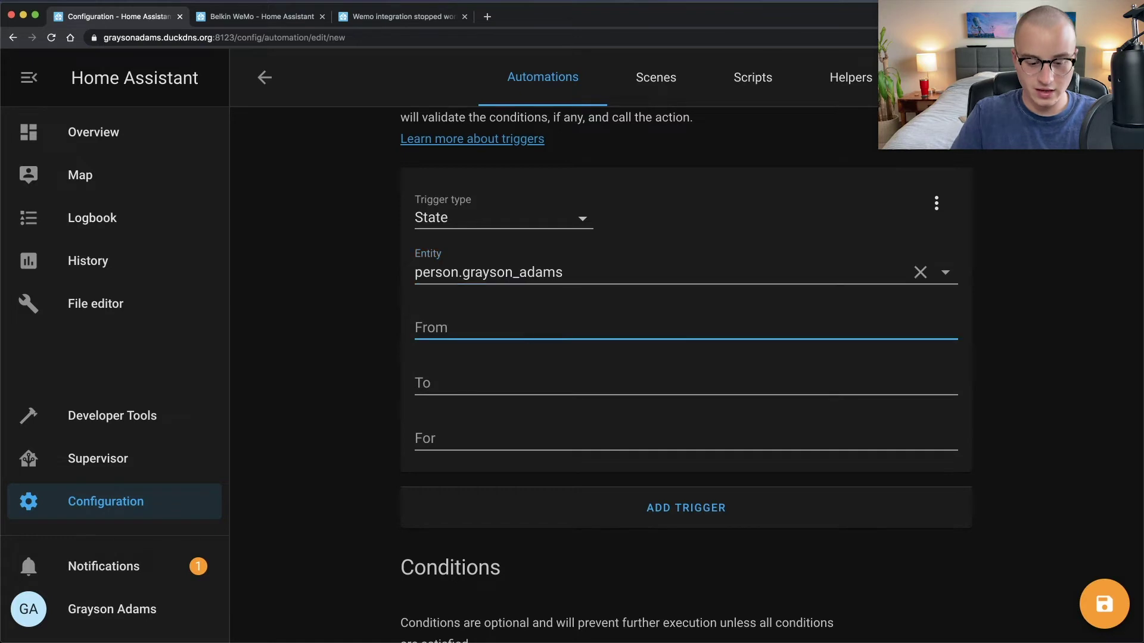
text(home)
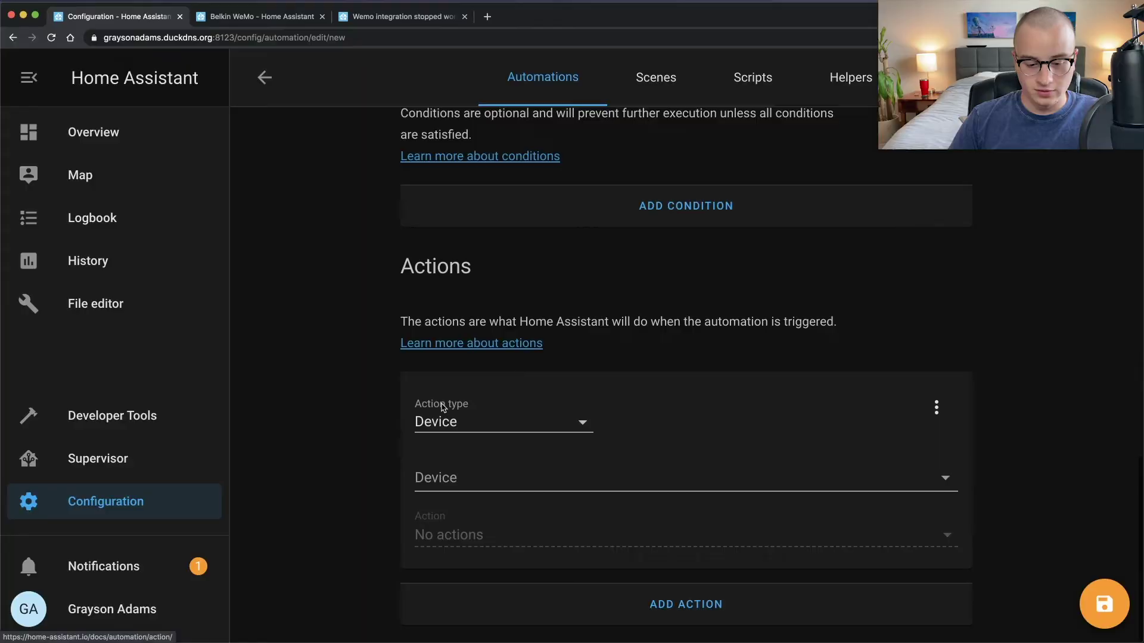
Step: Make the automation's action call the switch.turn_off service for switch.smart_switch
click(443, 421)
scroll(533, 531, down, 3)
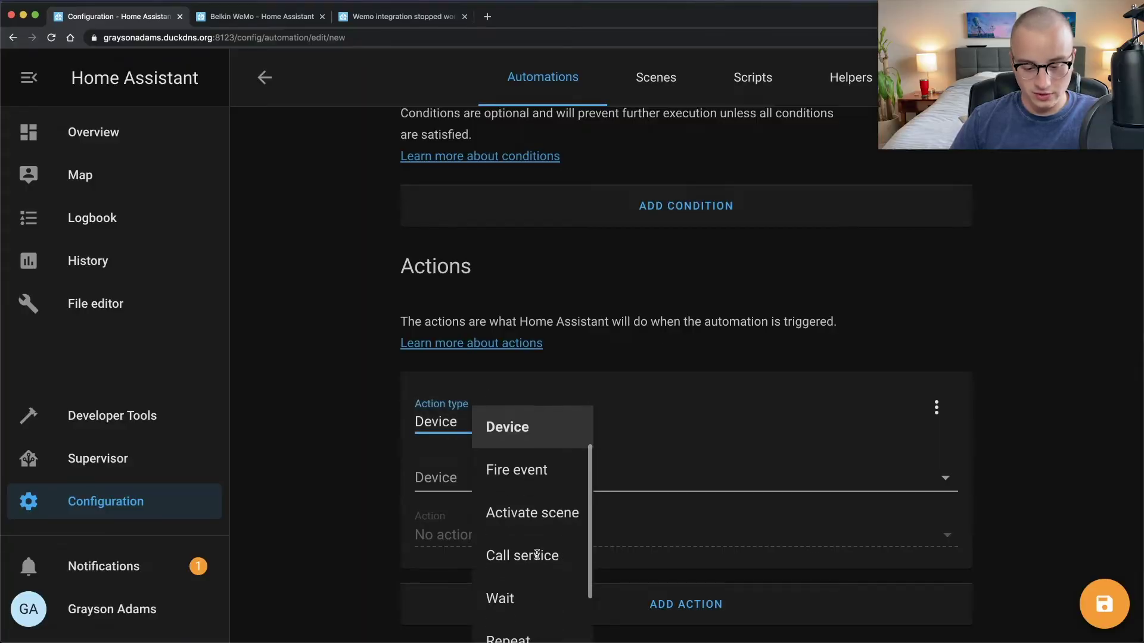
click(537, 554)
click(478, 485)
text(switch.)
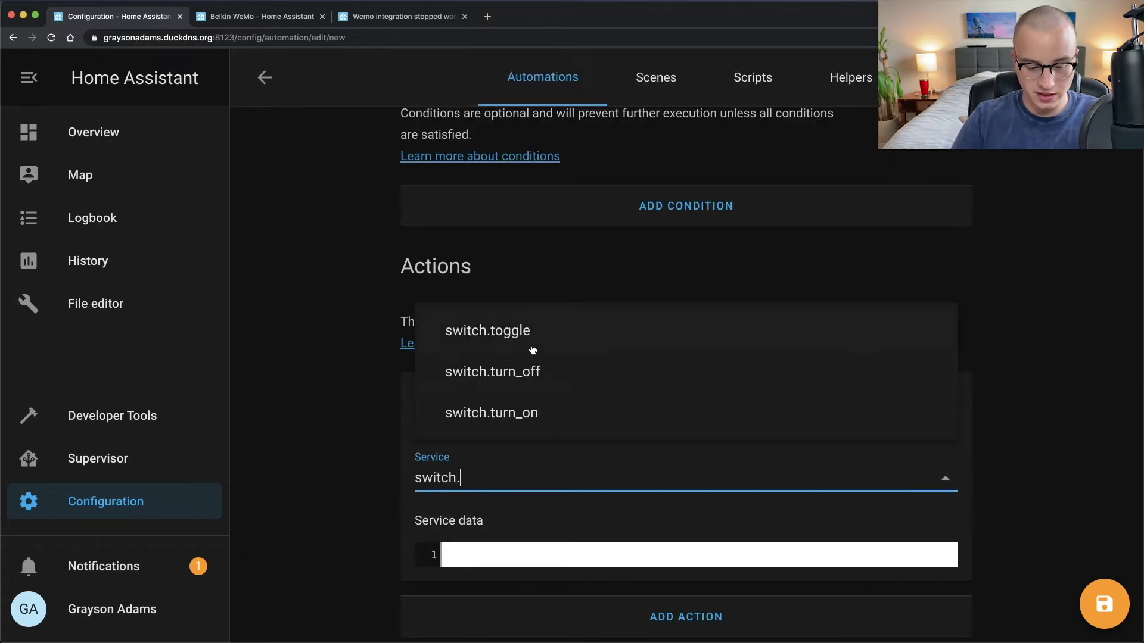
click(529, 367)
scroll(493, 351, down, 2)
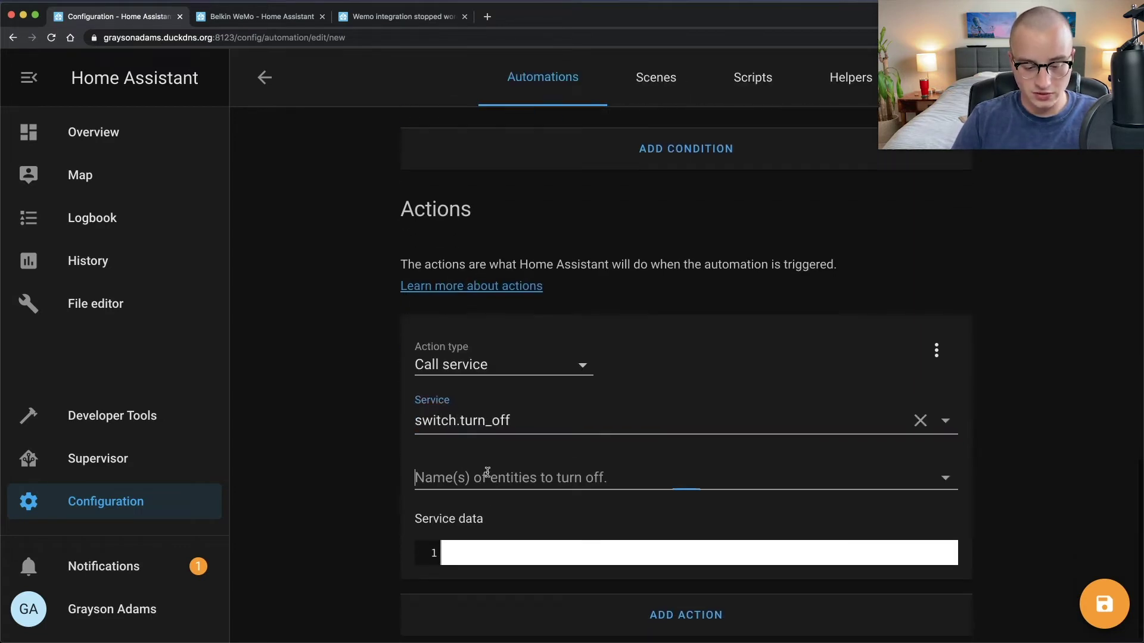
click(488, 474)
click(535, 409)
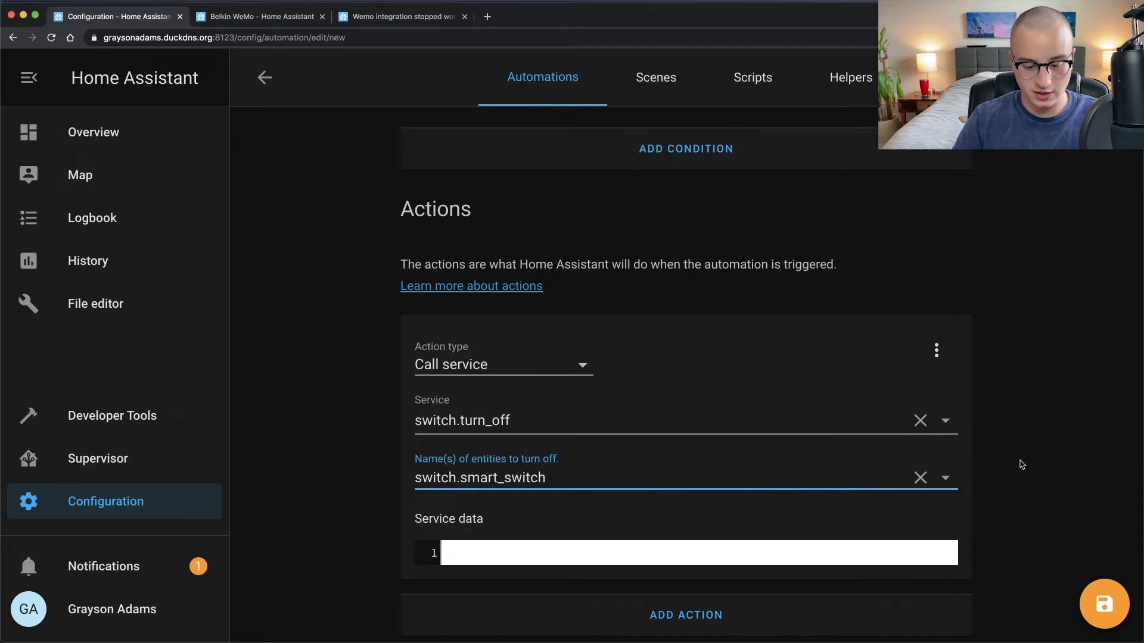
Step: Save the turn-off automation and return to the Overview dashboard to check the Smart Switch card
click(1107, 604)
click(100, 133)
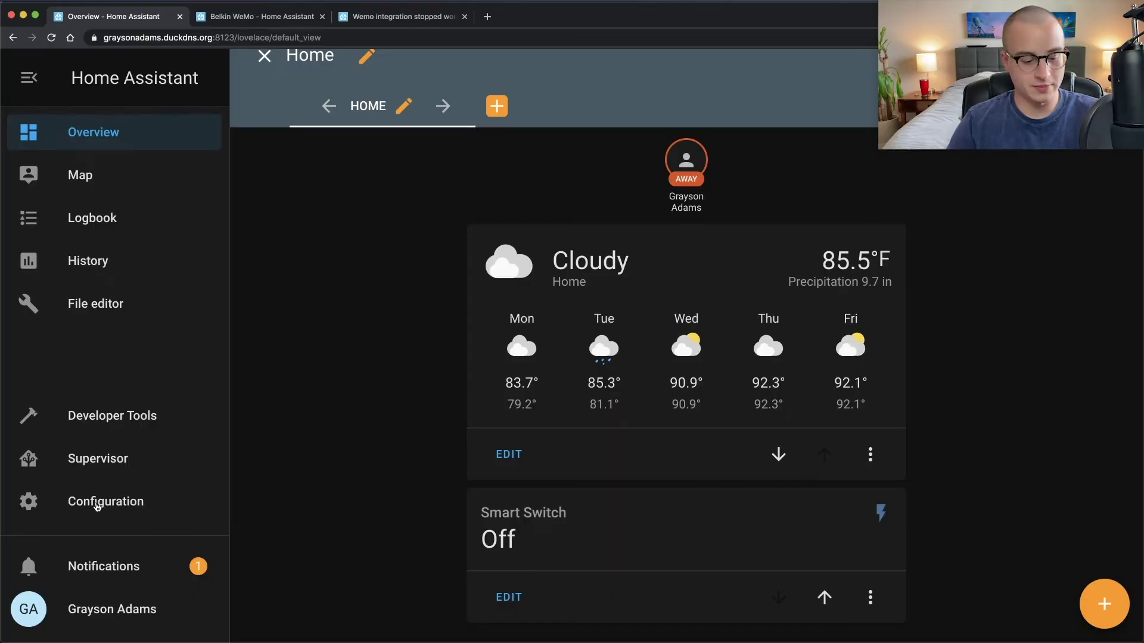
Step: Create a new automation without the Almond suggestion and name it "Turn on smart switch when I leave the office"
click(98, 504)
click(533, 552)
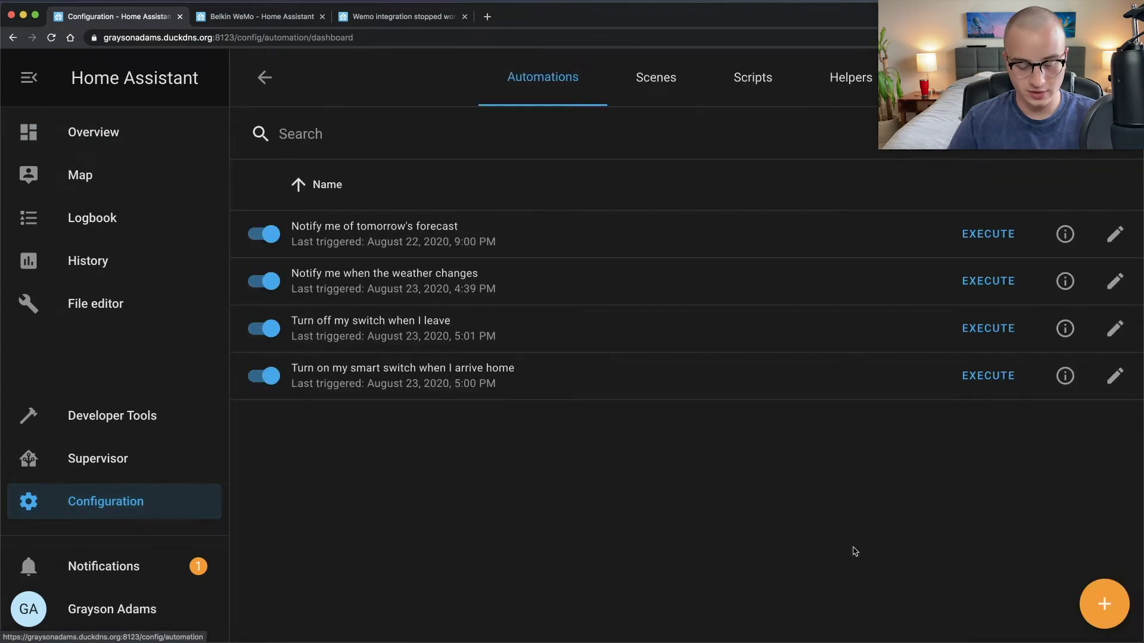
click(1104, 604)
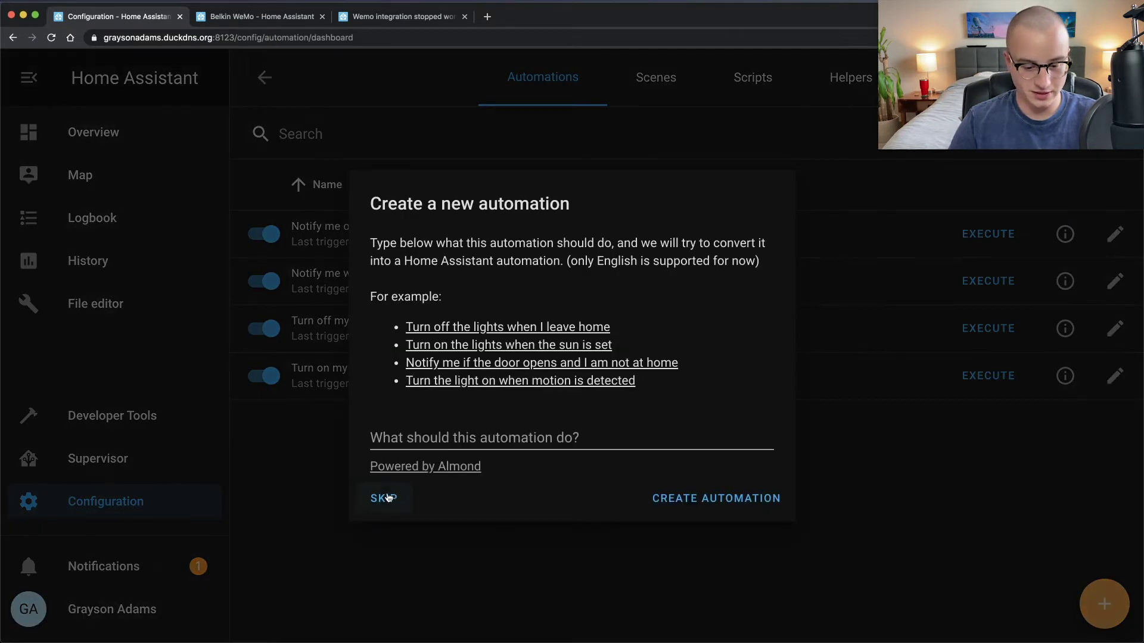
click(386, 498)
click(618, 256)
key(super+a)
key(BackSpace)
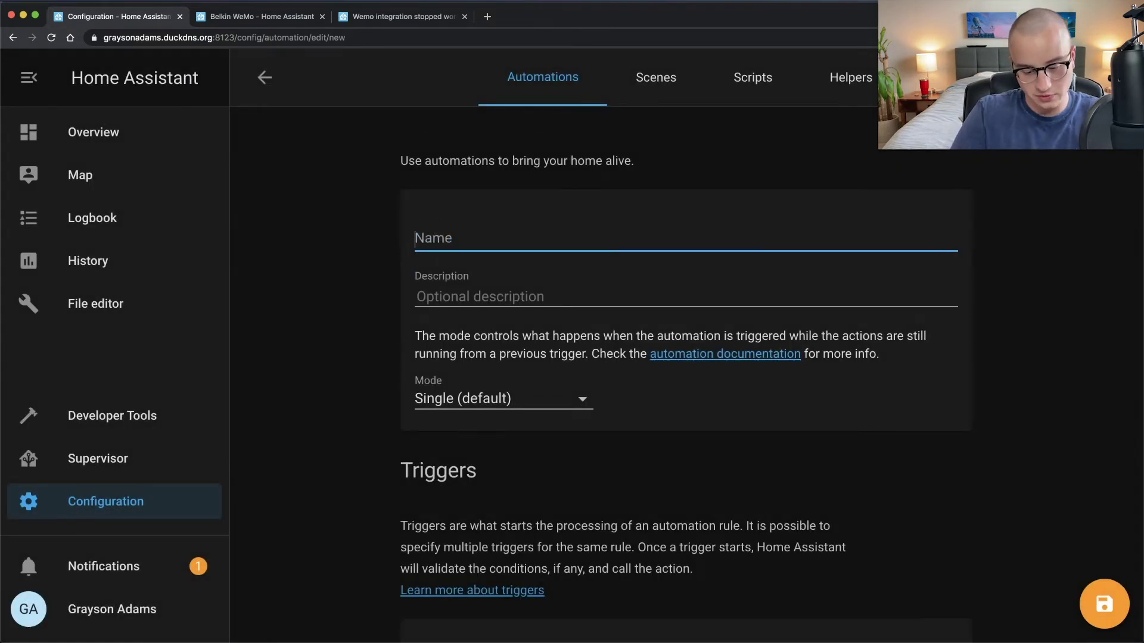
text(Turn on smart sw)
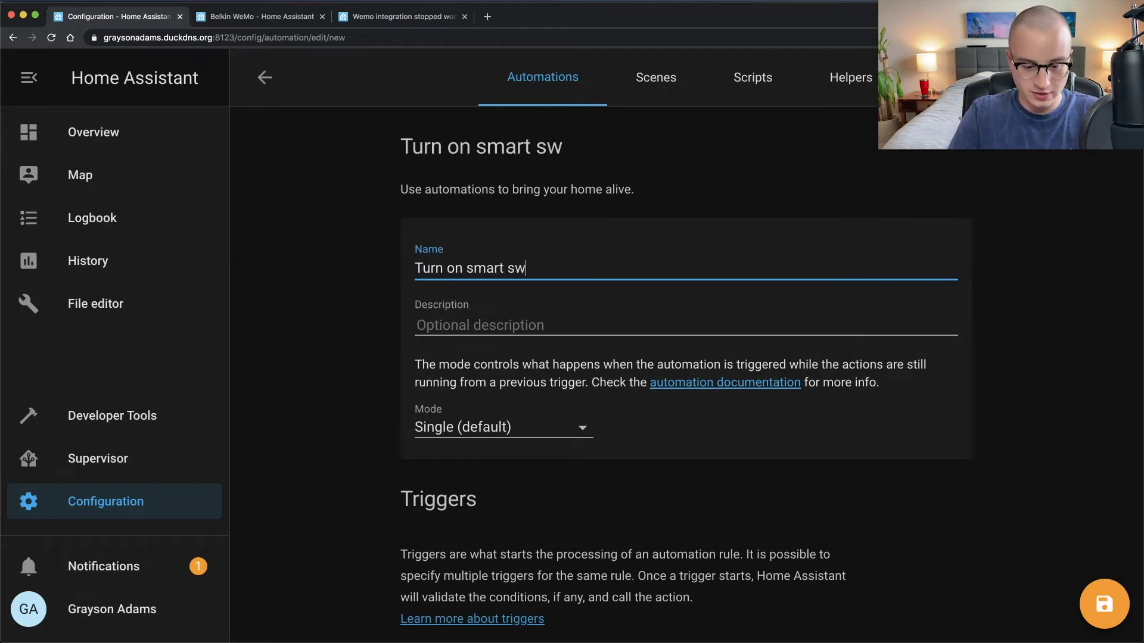
text(itch when I leave)
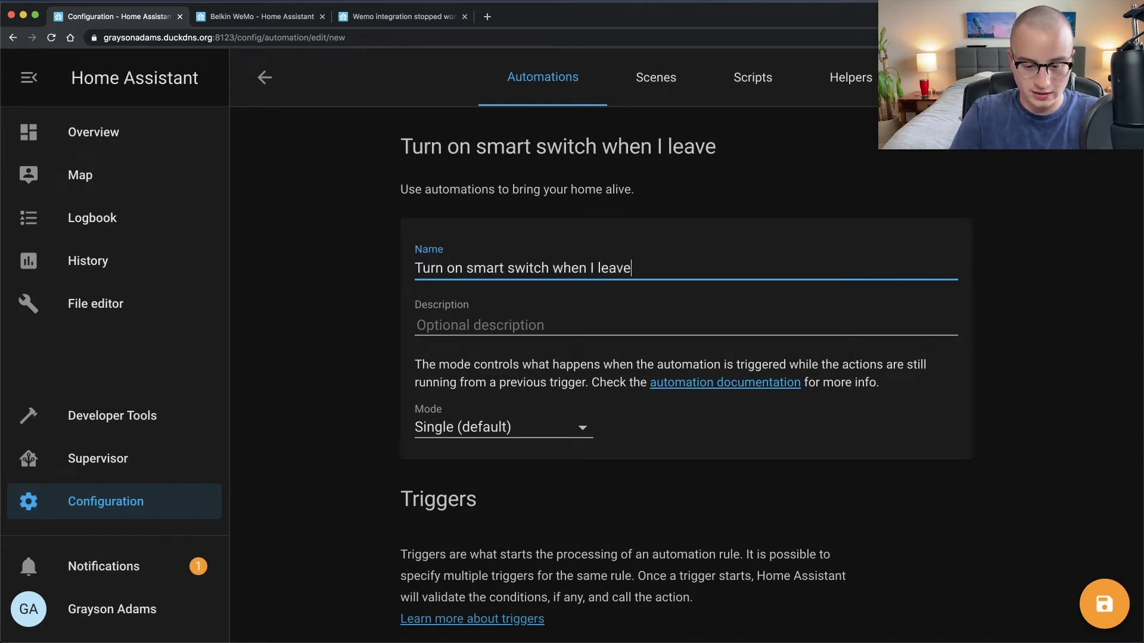
text( the office)
Step: Give the automation a State trigger on the person entity with the From state set to Work
scroll(651, 334, down, 7)
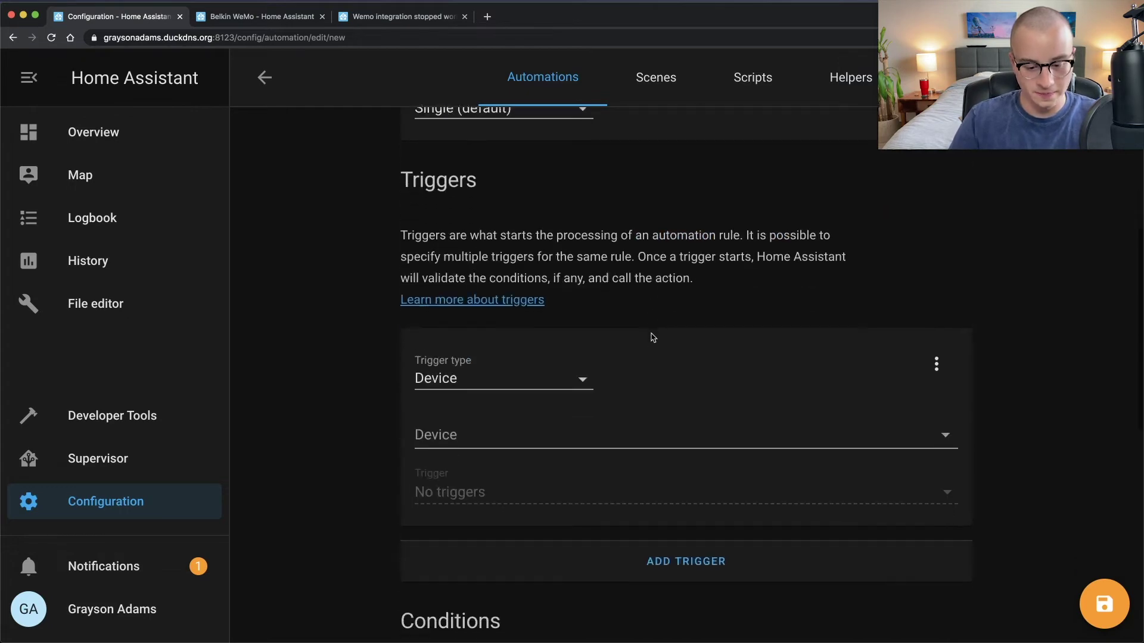
click(494, 301)
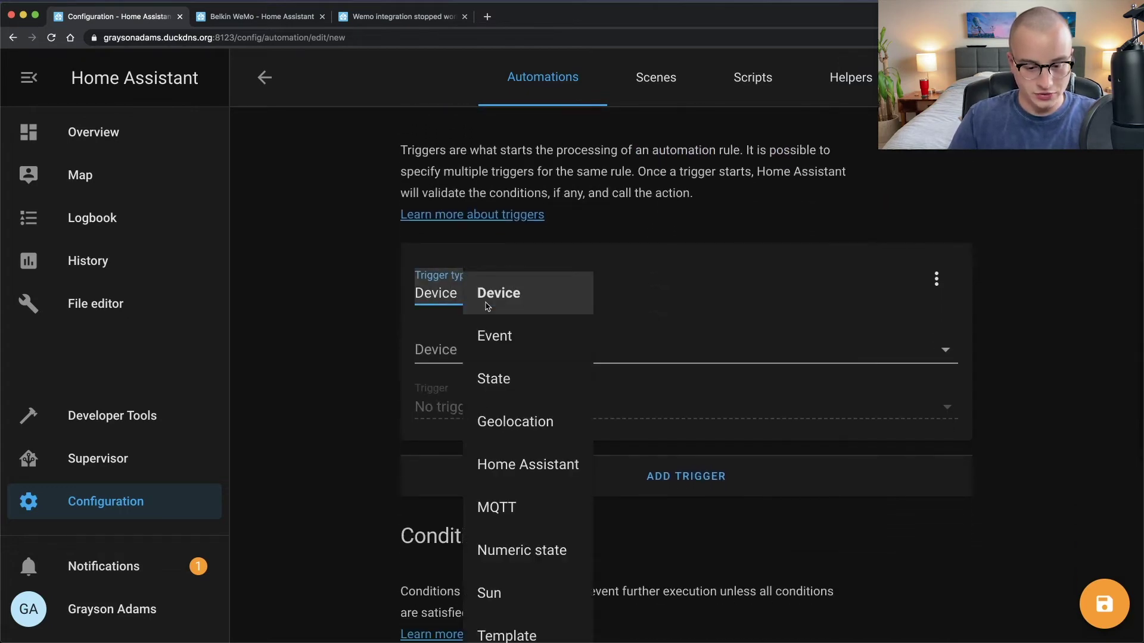
click(512, 380)
click(467, 351)
text(person)
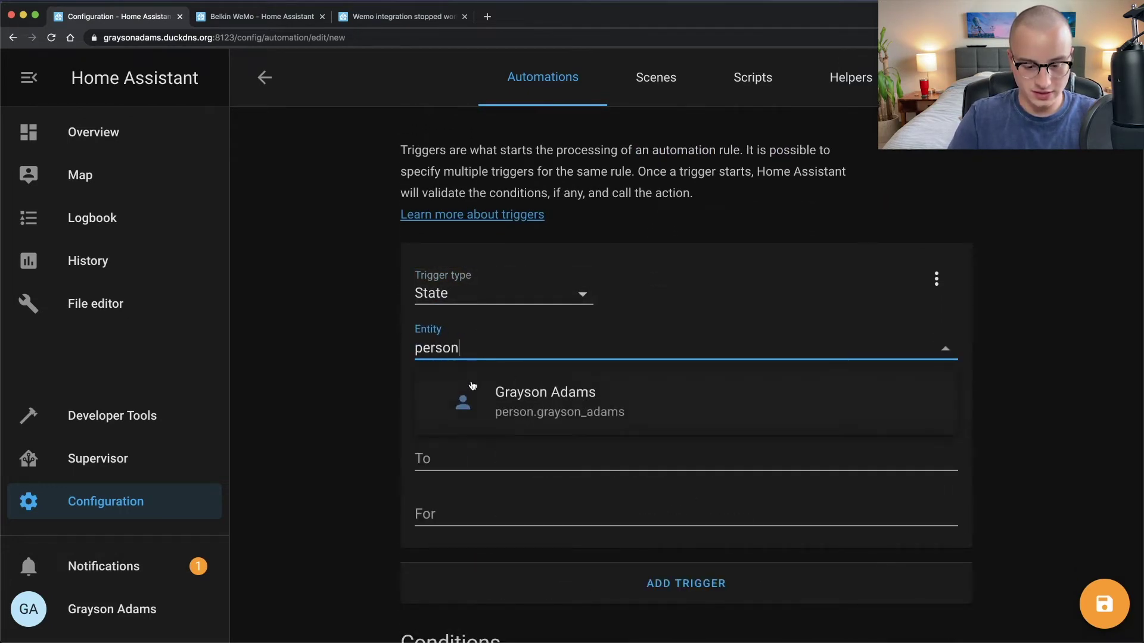
click(472, 388)
click(469, 405)
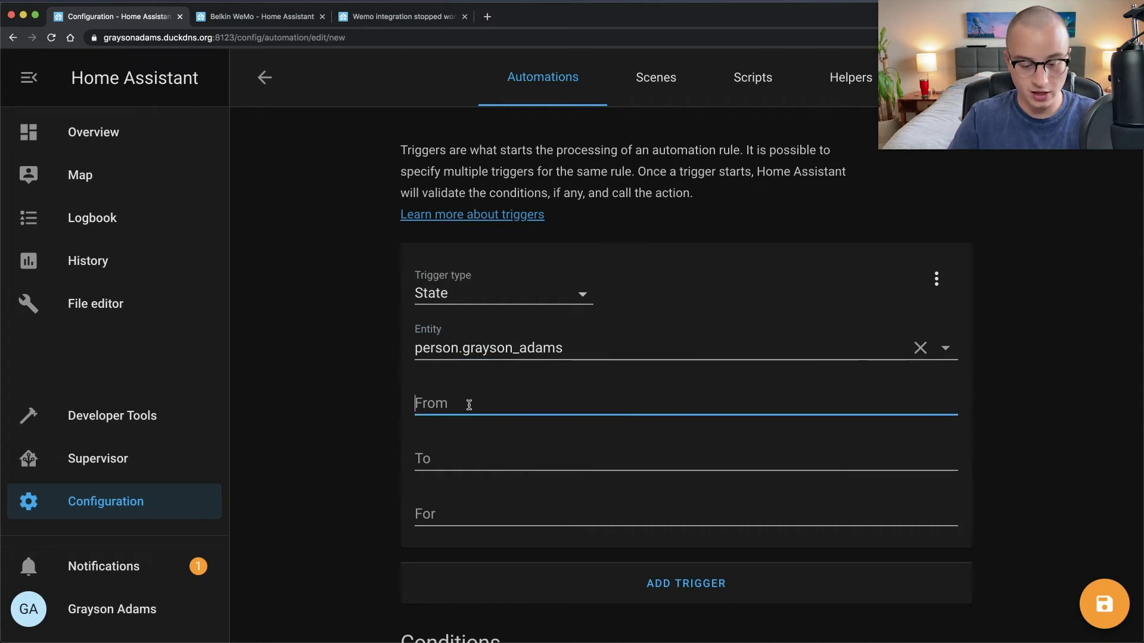
text(Work)
click(361, 424)
scroll(361, 424, down, 1)
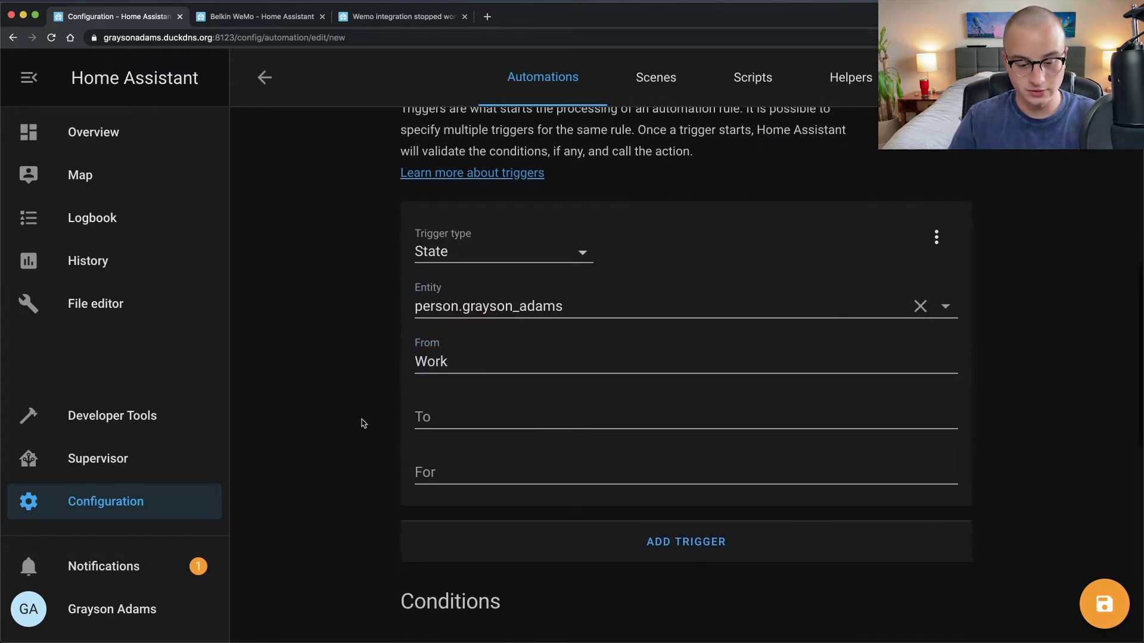
scroll(1013, 459, up, 1)
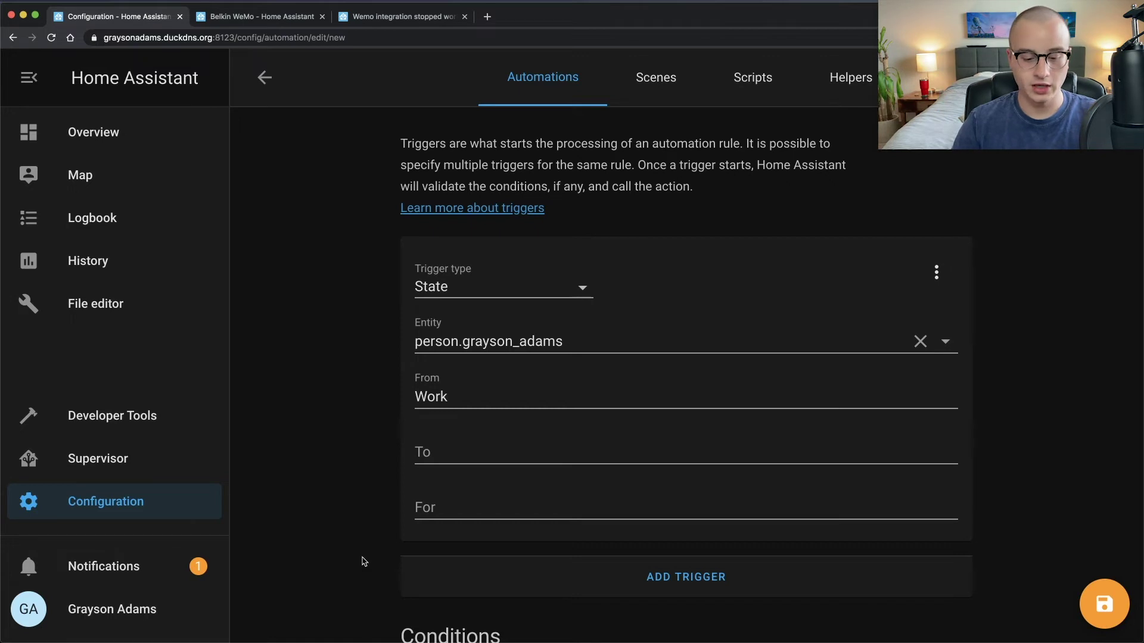
Step: Set the State trigger's For duration to 00:10:00
click(424, 516)
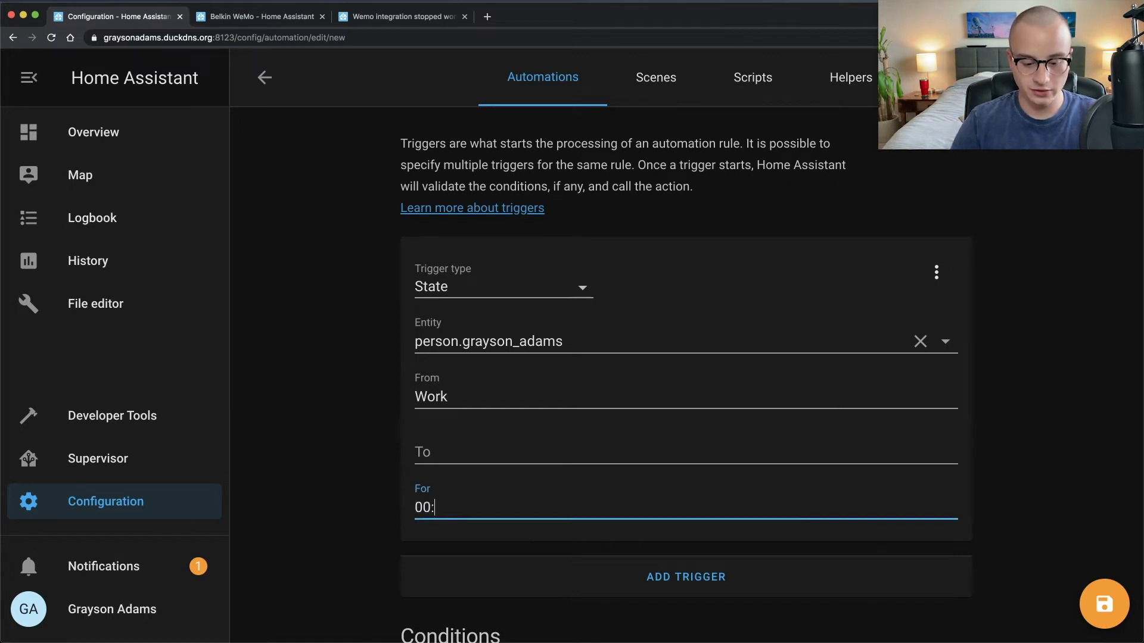
click(378, 474)
scroll(493, 477, down, 1)
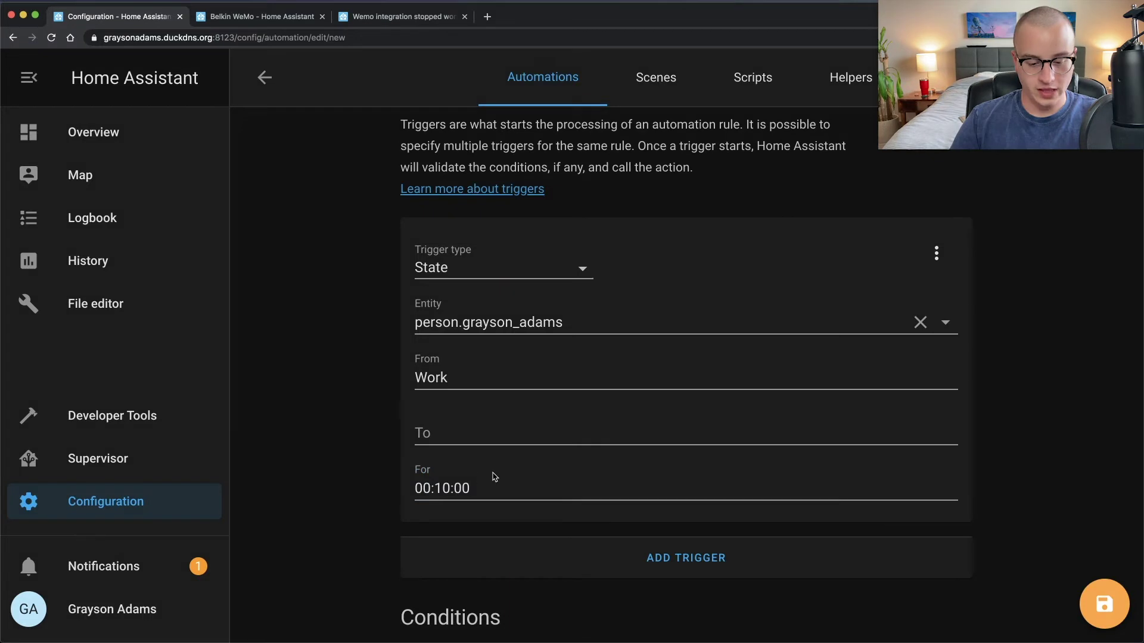
click(422, 430)
click(486, 493)
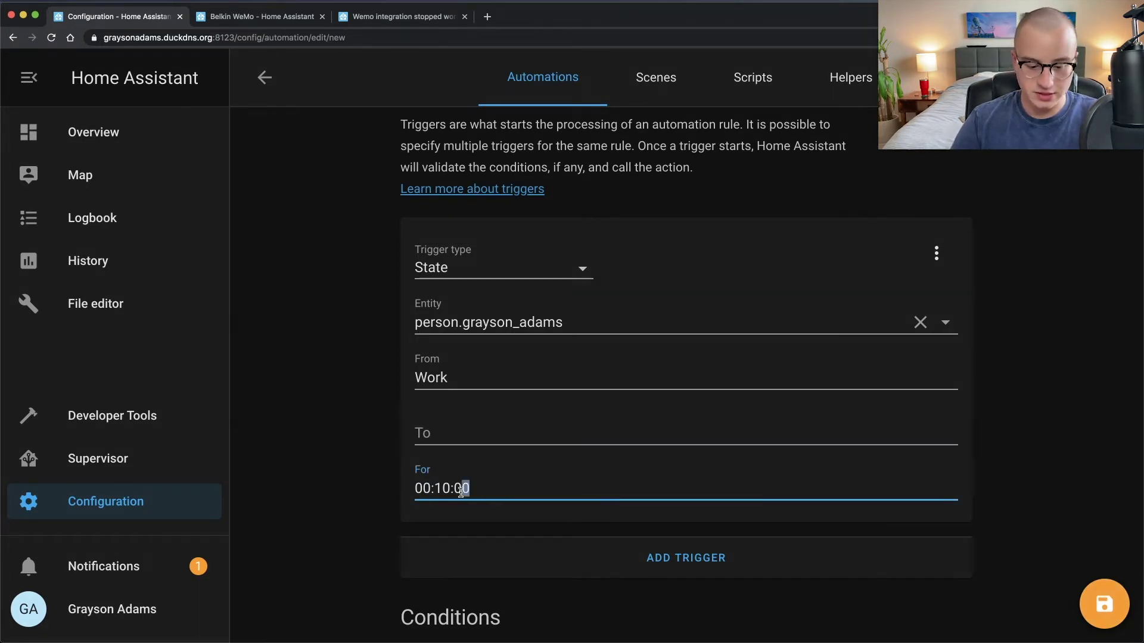
drag(471, 490, 404, 496)
click(438, 441)
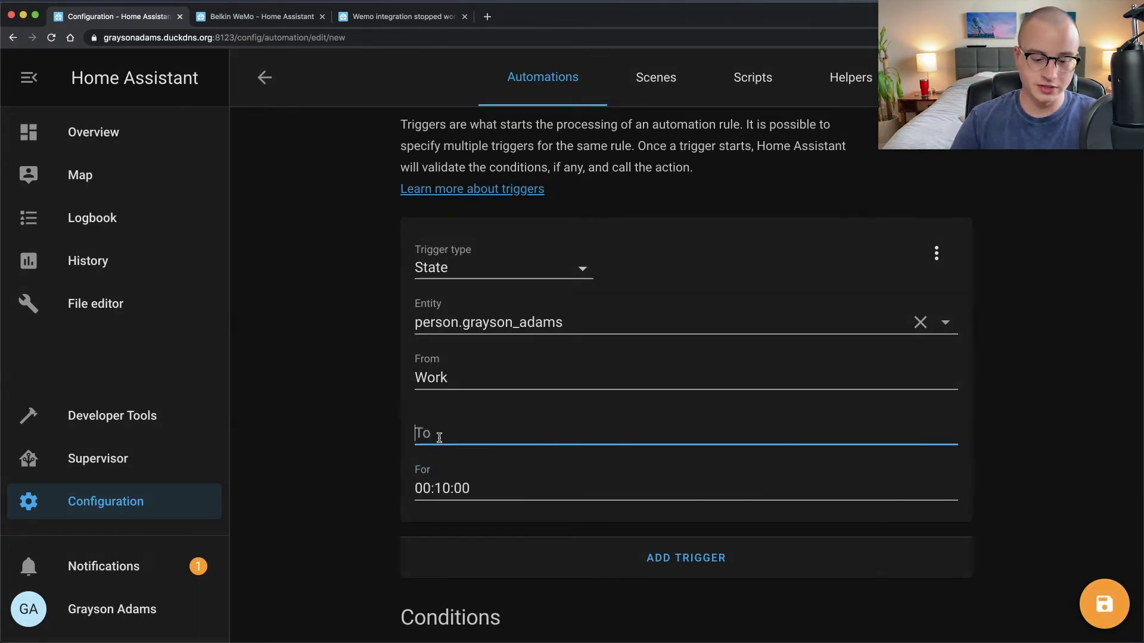
Step: Set the trigger's To state to not_home and save the automation
double_click(433, 372)
click(422, 434)
scroll(421, 434, down, 1)
text(not_home)
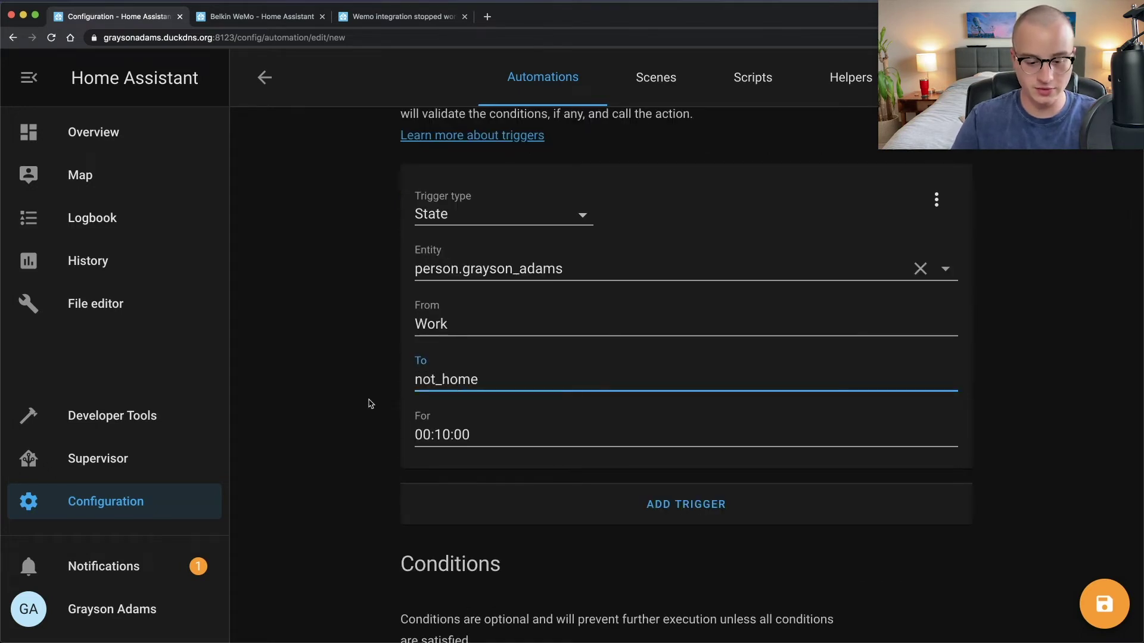
click(370, 404)
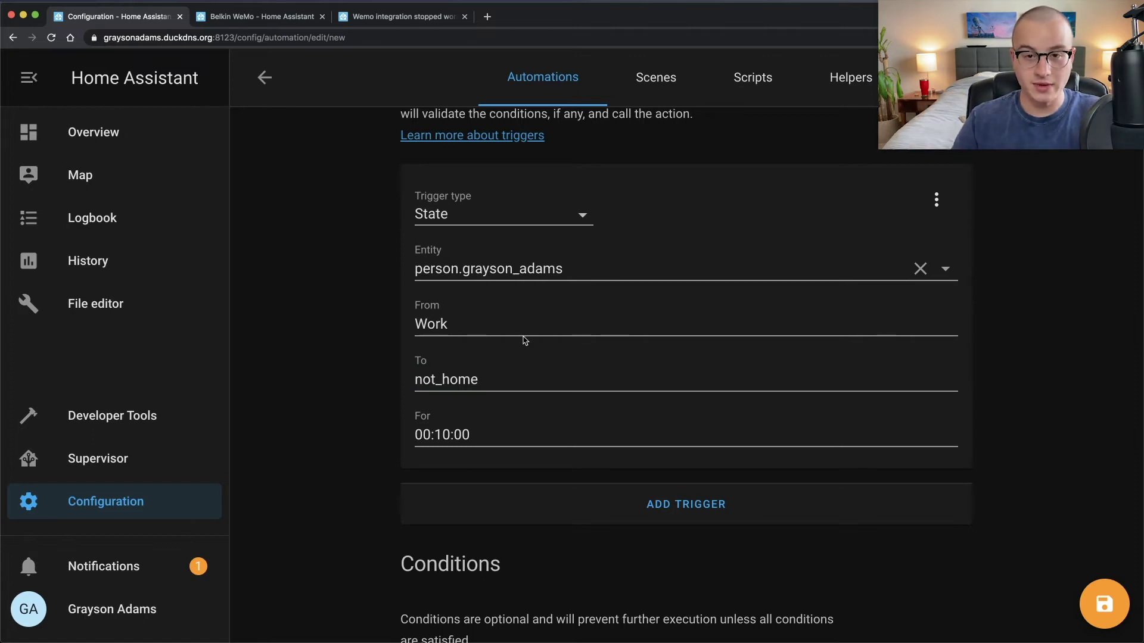
click(1104, 605)
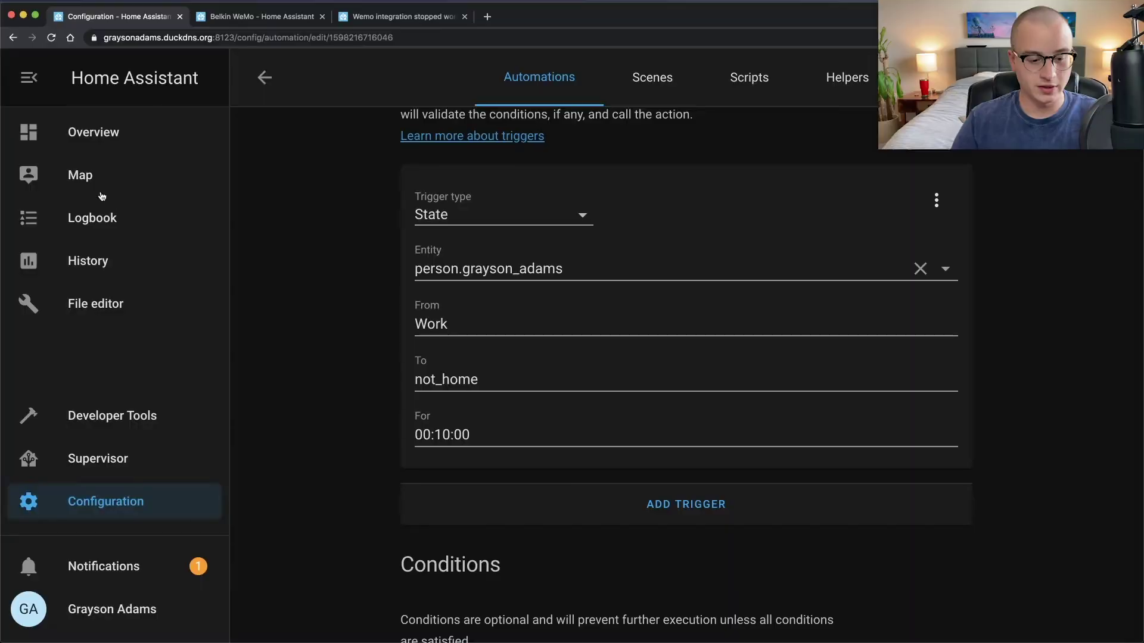
Step: Check the zones on the map, then start a new zone named Neighborhood in the zones configuration
click(83, 176)
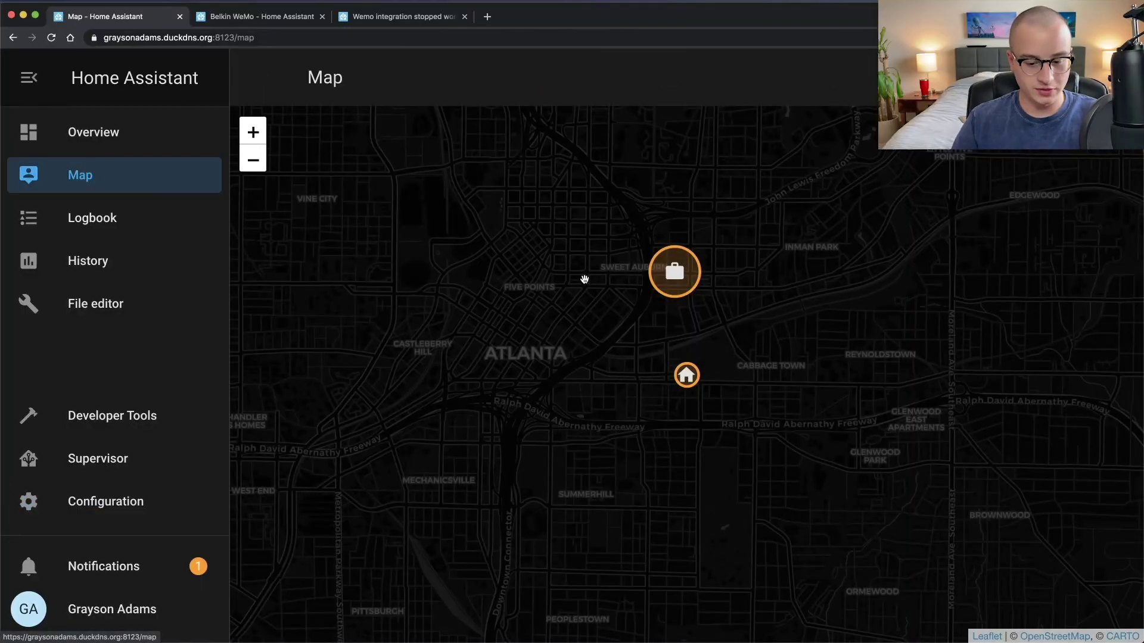
scroll(685, 376, up, 5)
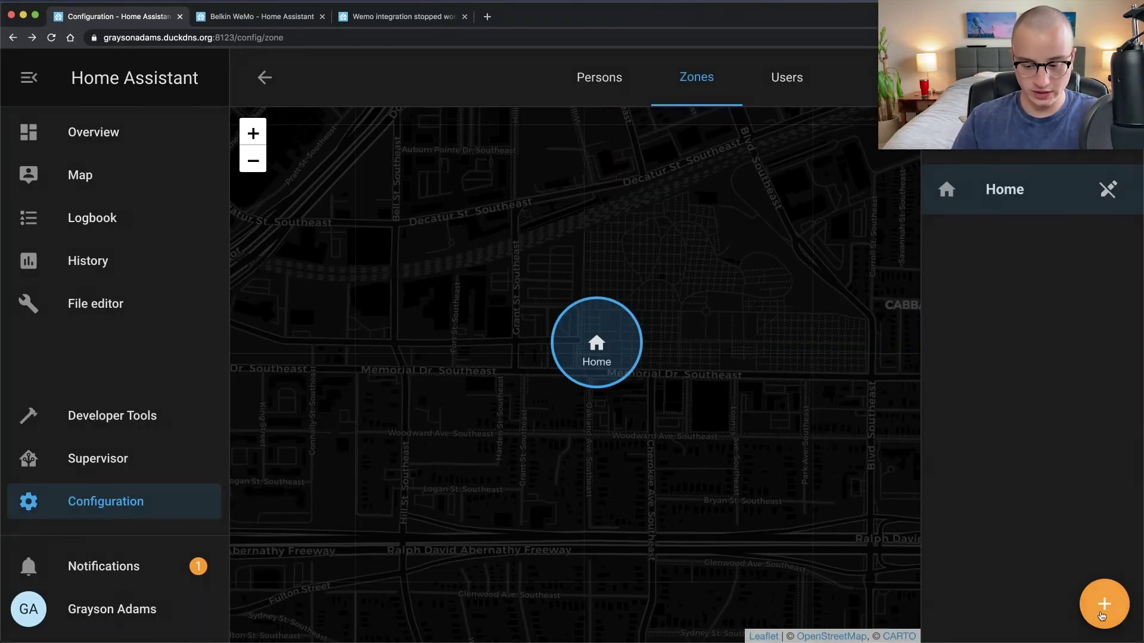
click(1103, 606)
text(N)
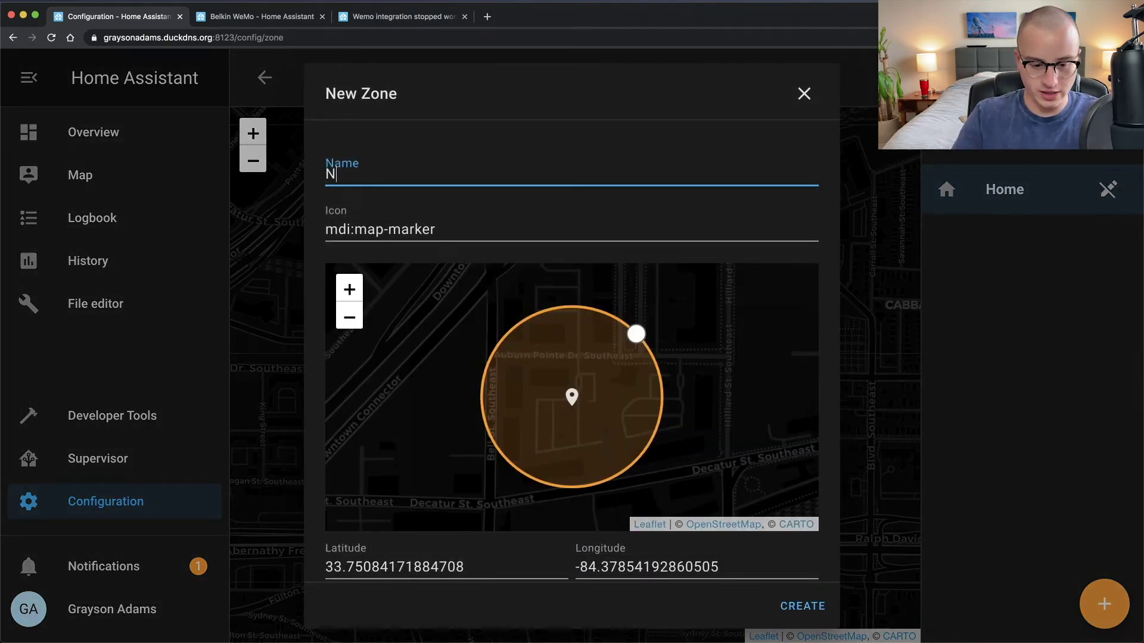
text(eighborhood)
Step: Enlarge the new Neighborhood zone's radius on its map so it covers a wide area
scroll(648, 401, down, 5)
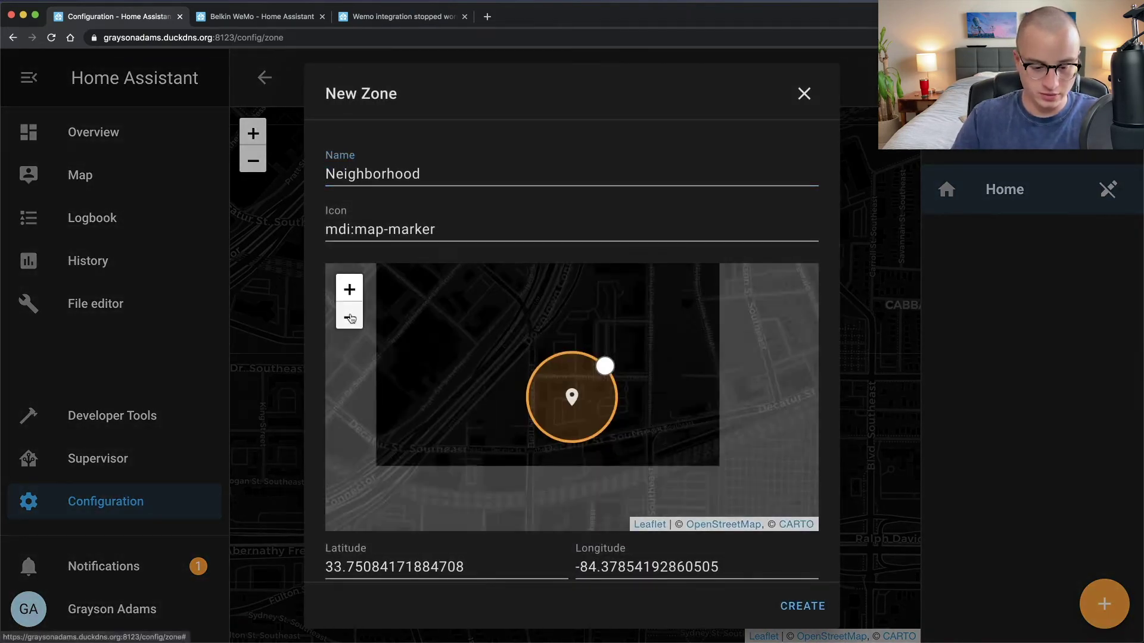
drag(598, 383, 716, 316)
double_click(349, 317)
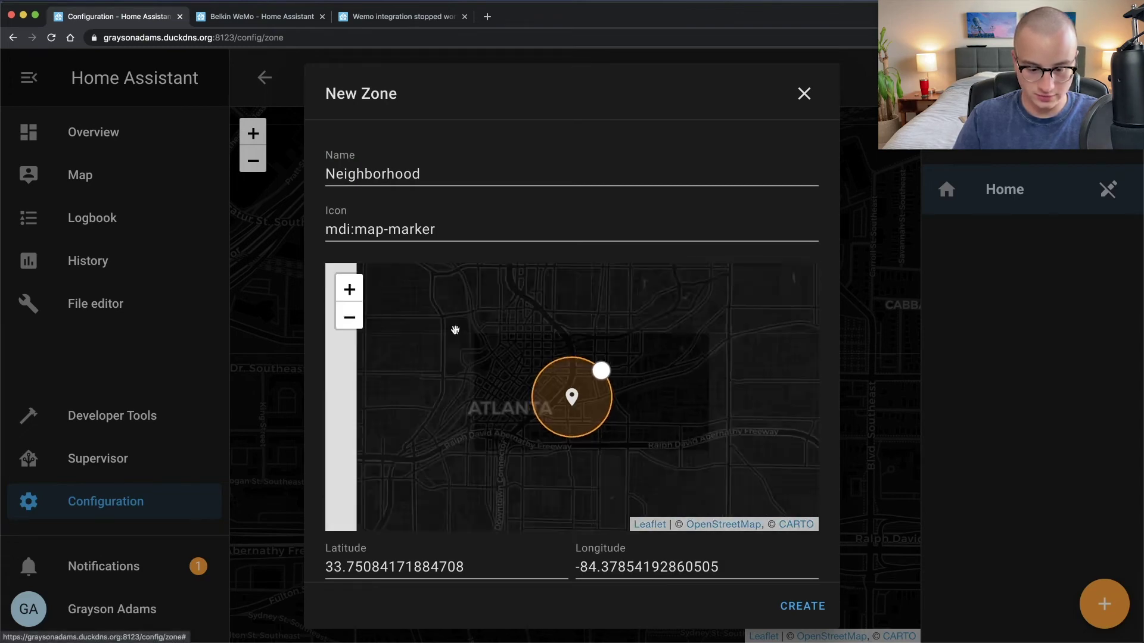
drag(601, 365, 621, 360)
Step: Change the Neighborhood zone's icon to mdi:city
click(435, 230)
key(BackSpace)
key(BackSpace)
key(BackSpace)
key(BackSpace)
key(BackSpace)
key(BackSpace)
key(BackSpace)
key(BackSpace)
key(BackSpace)
key(BackSpace)
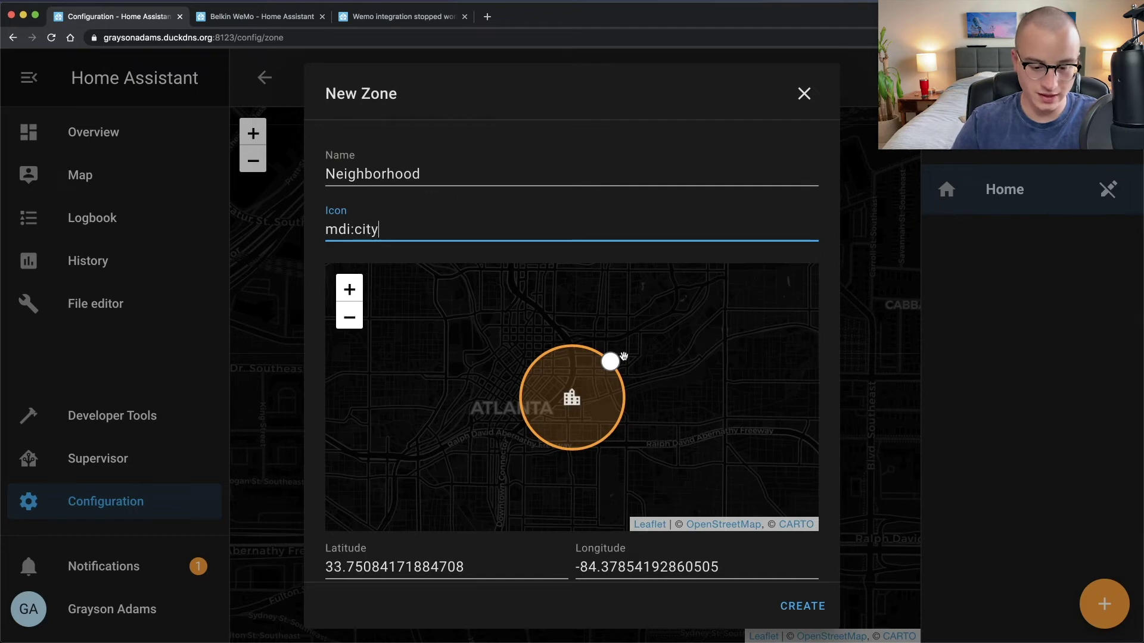
Step: Create the Neighborhood zone and shrink its radius until it no longer overlaps the Work zone
click(794, 608)
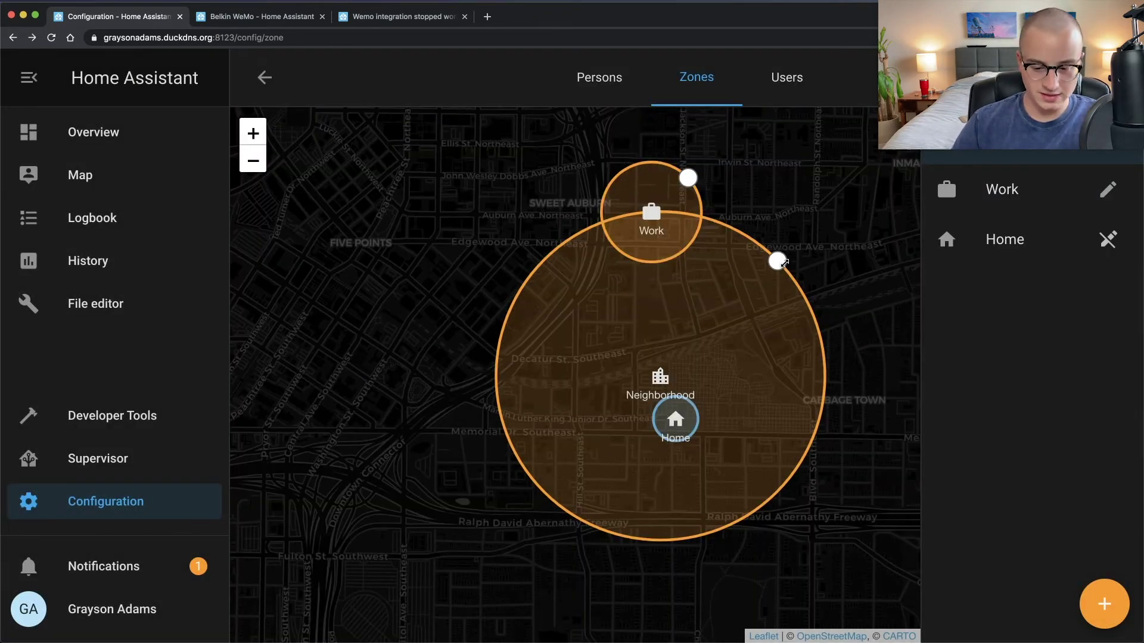
drag(786, 261, 724, 311)
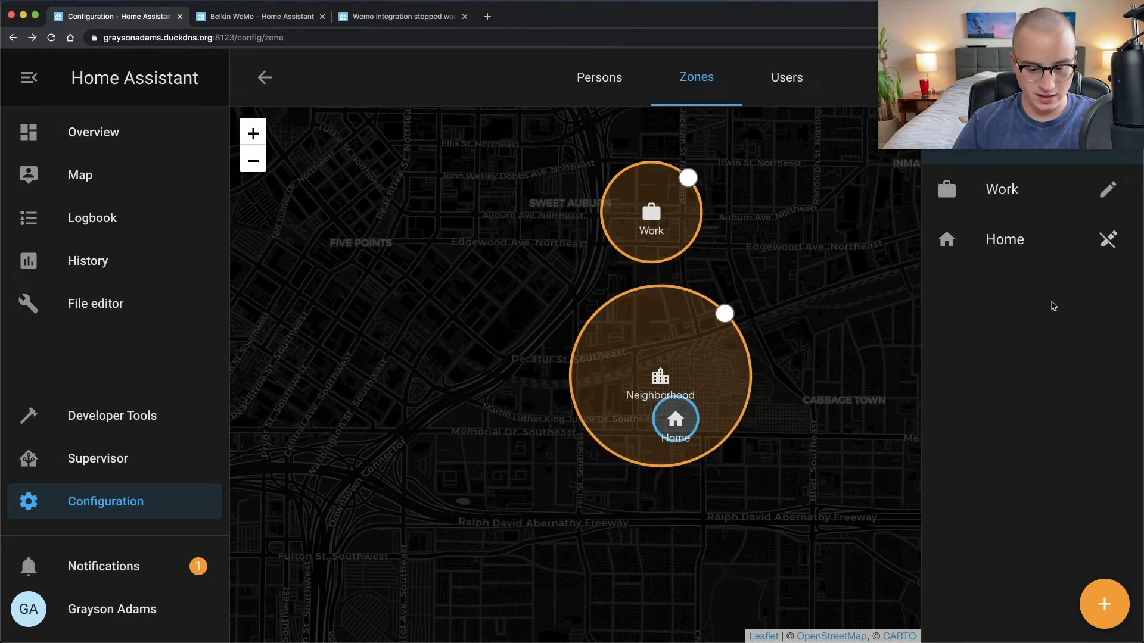
Step: Create another automation without the Almond suggestion and name it "Turn on smart switch when I enter neighb"
click(98, 503)
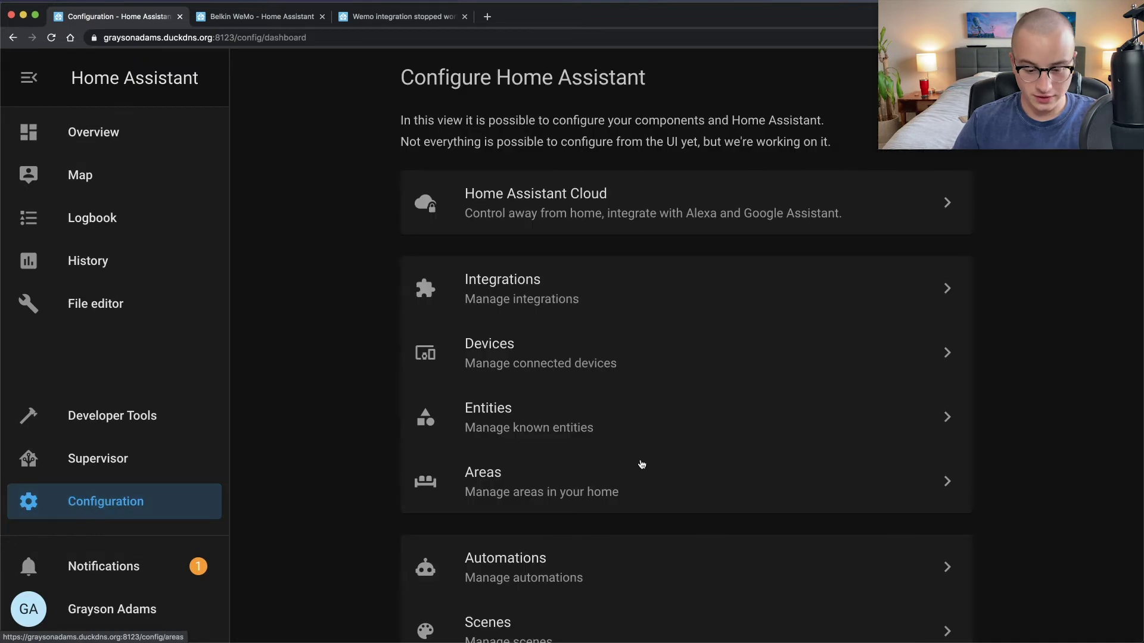
click(499, 566)
click(1107, 602)
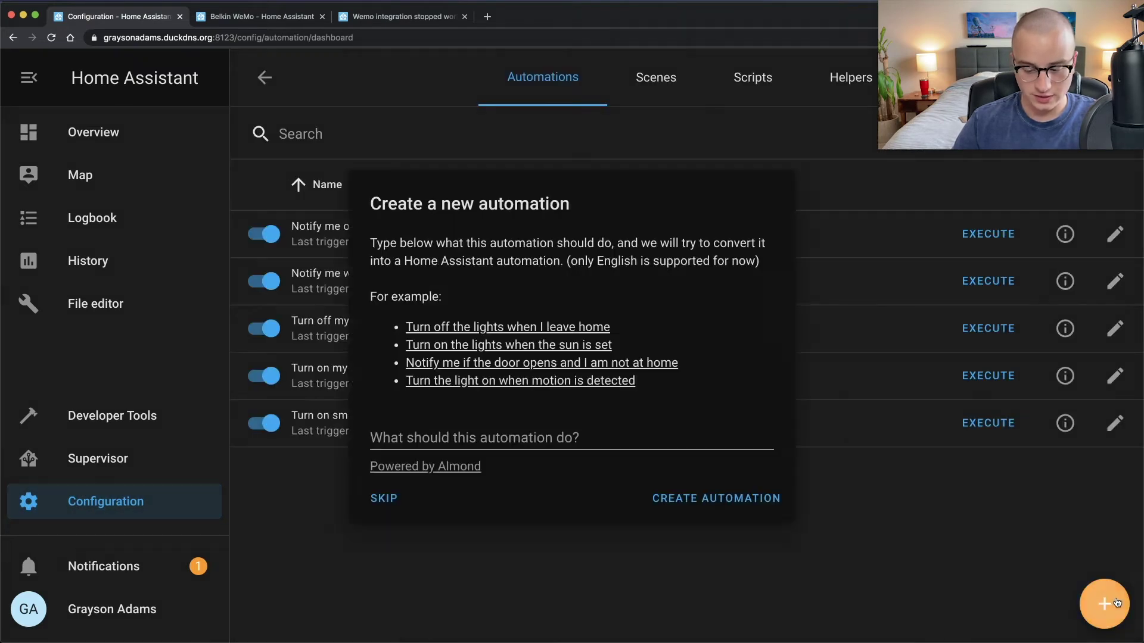
click(383, 498)
click(520, 266)
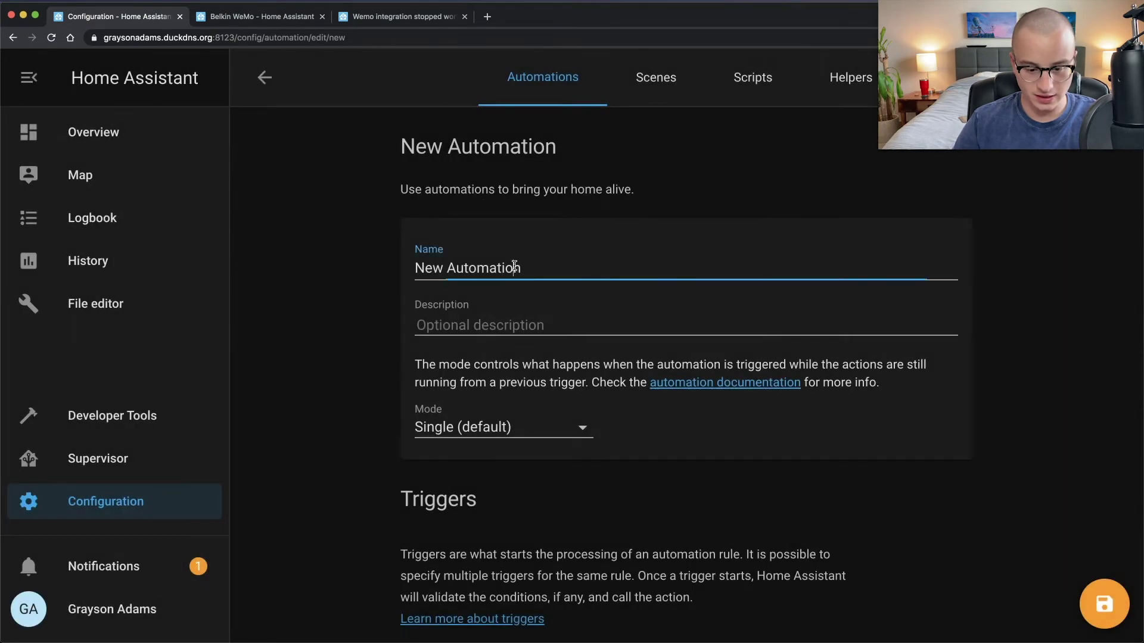
key(super+a)
key(BackSpace)
text(Turn on smart )
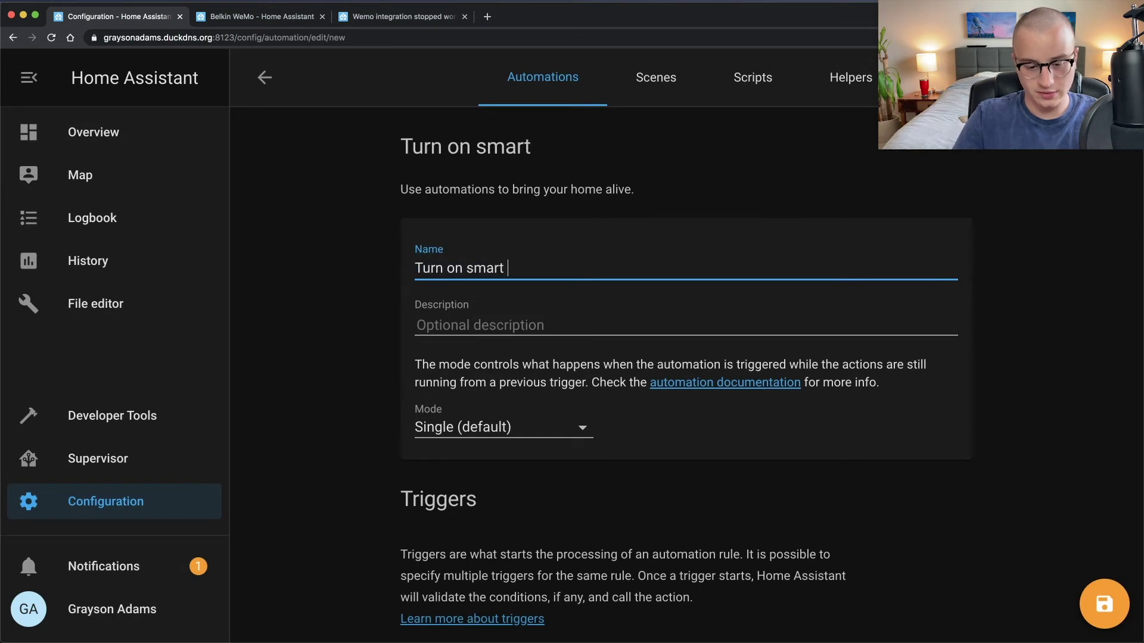
text(switch when I enter neighb)
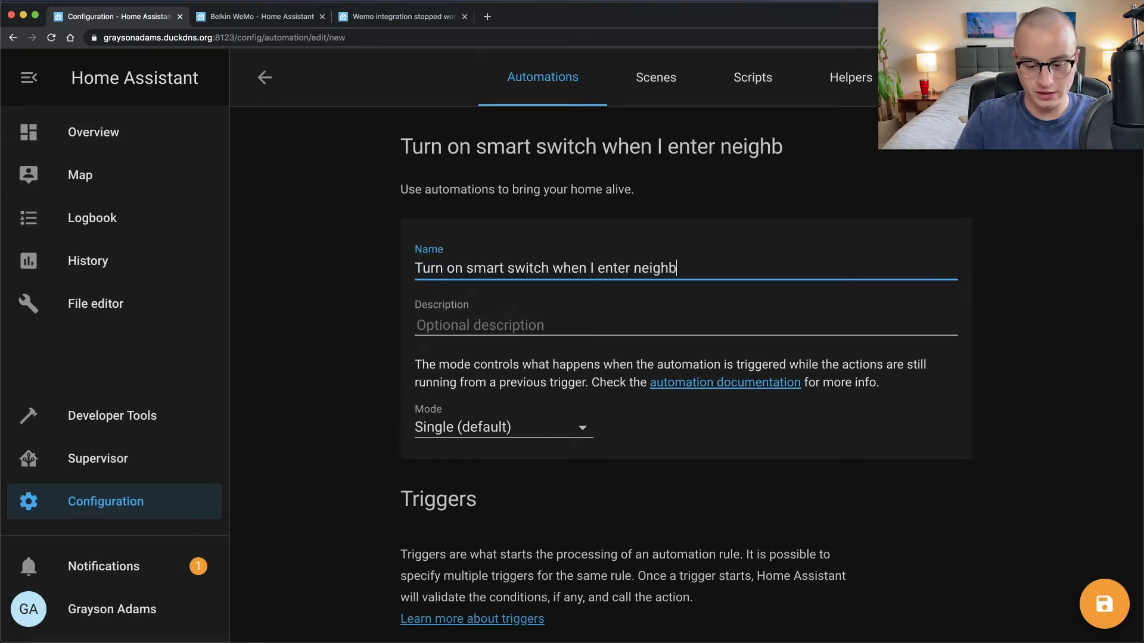
Step: Make the automation's trigger a State trigger on the person entity
scroll(498, 302, down, 7)
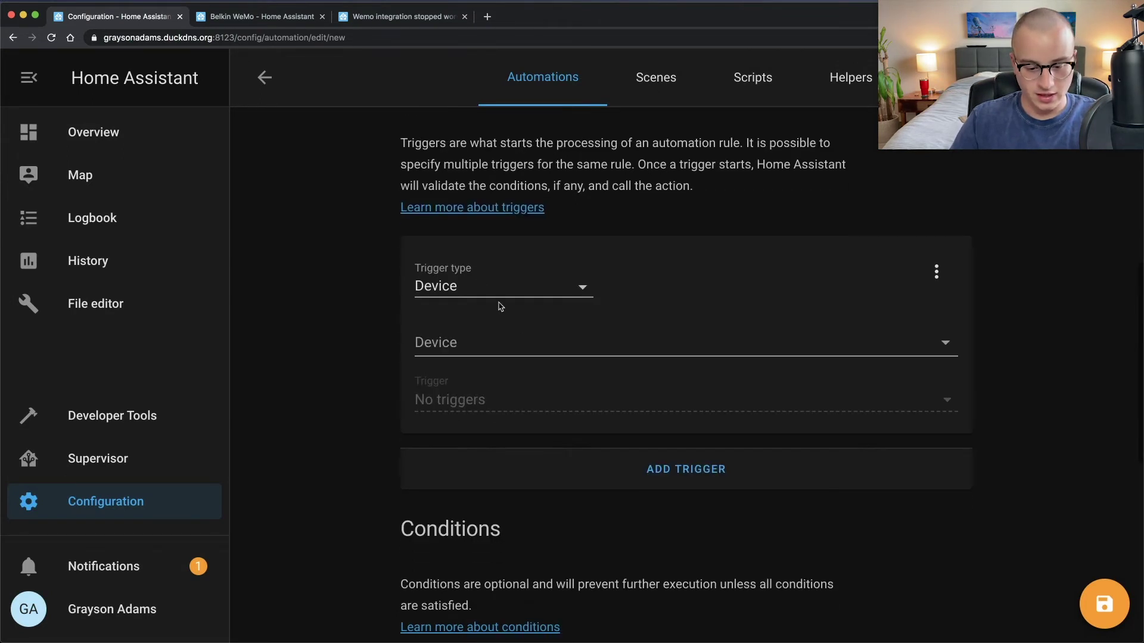
click(498, 303)
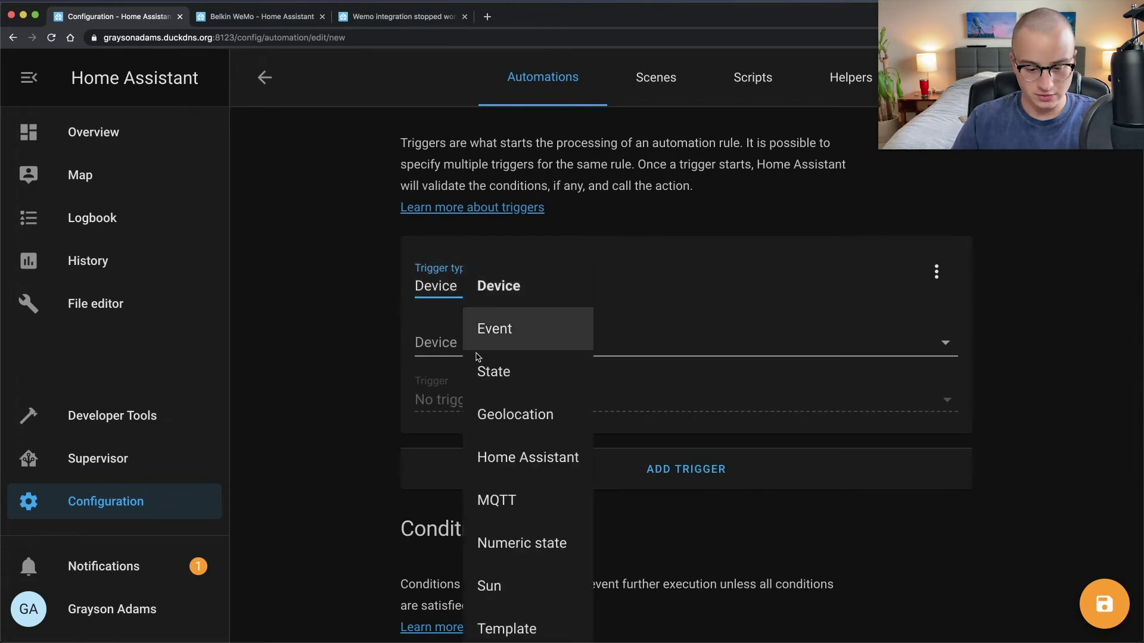
click(483, 369)
click(445, 317)
text(person)
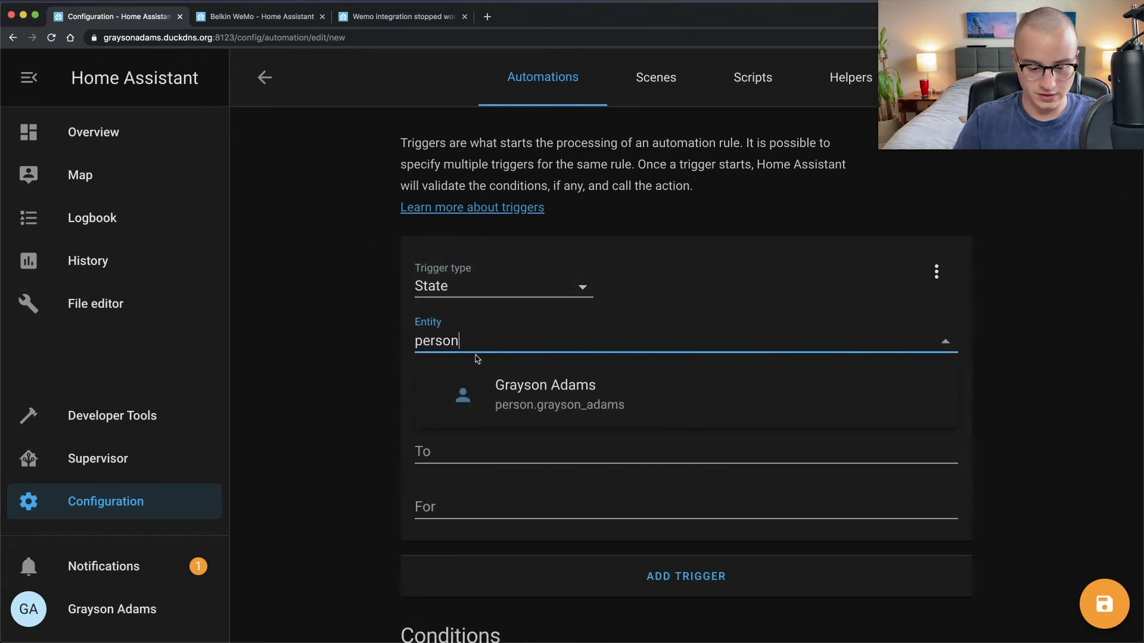
click(452, 393)
click(451, 391)
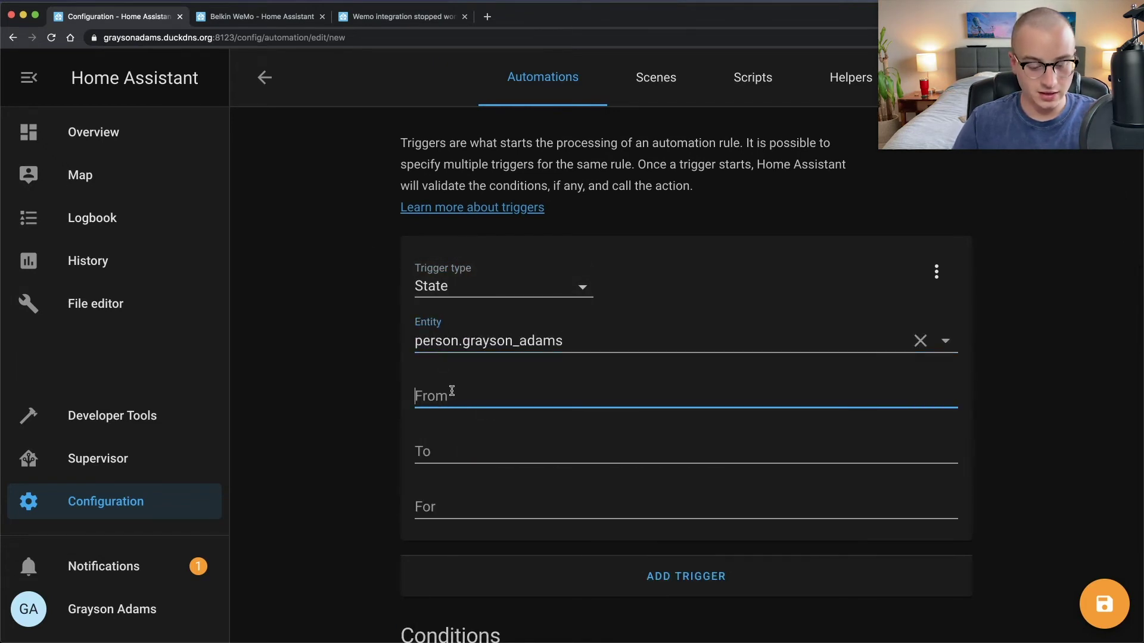
Step: Set the trigger's To state to Neighborhood and fill in its From state
click(432, 446)
text(Neighbo)
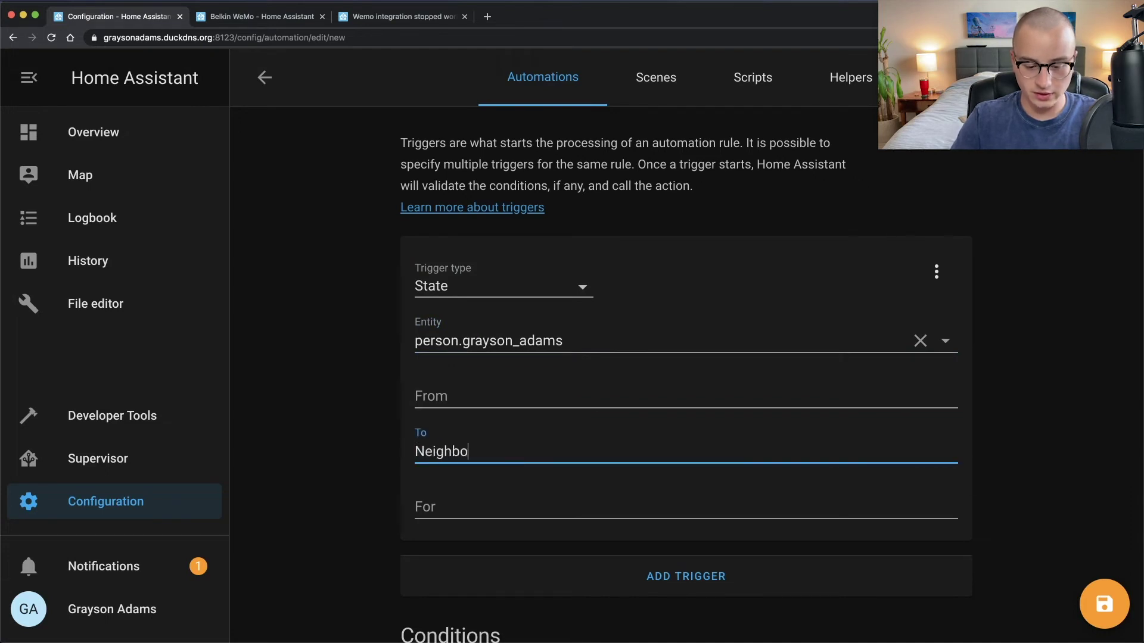
text(rhood)
click(462, 398)
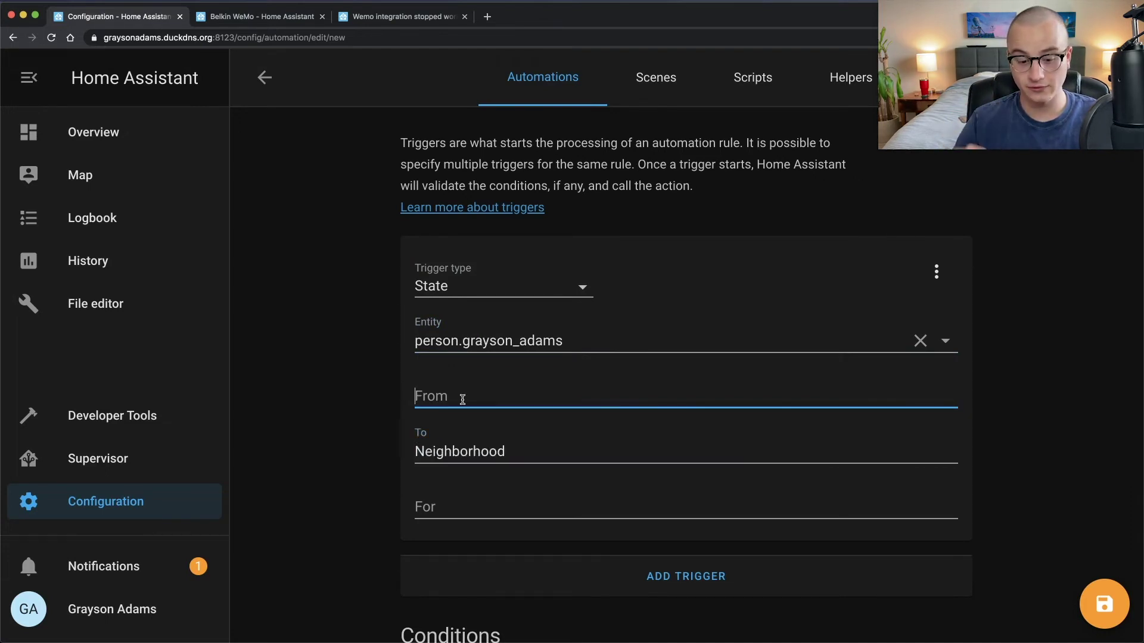
text(no)
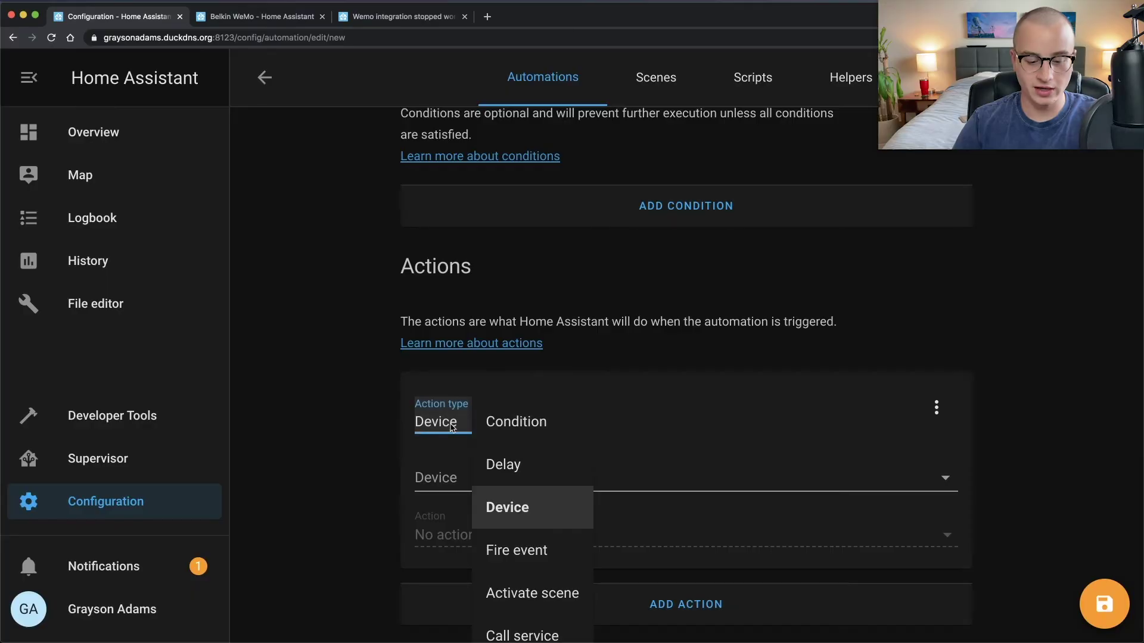
Step: Make the action a service call of switch.turn_on for switch.smart_switch
click(511, 618)
click(463, 481)
text(sw)
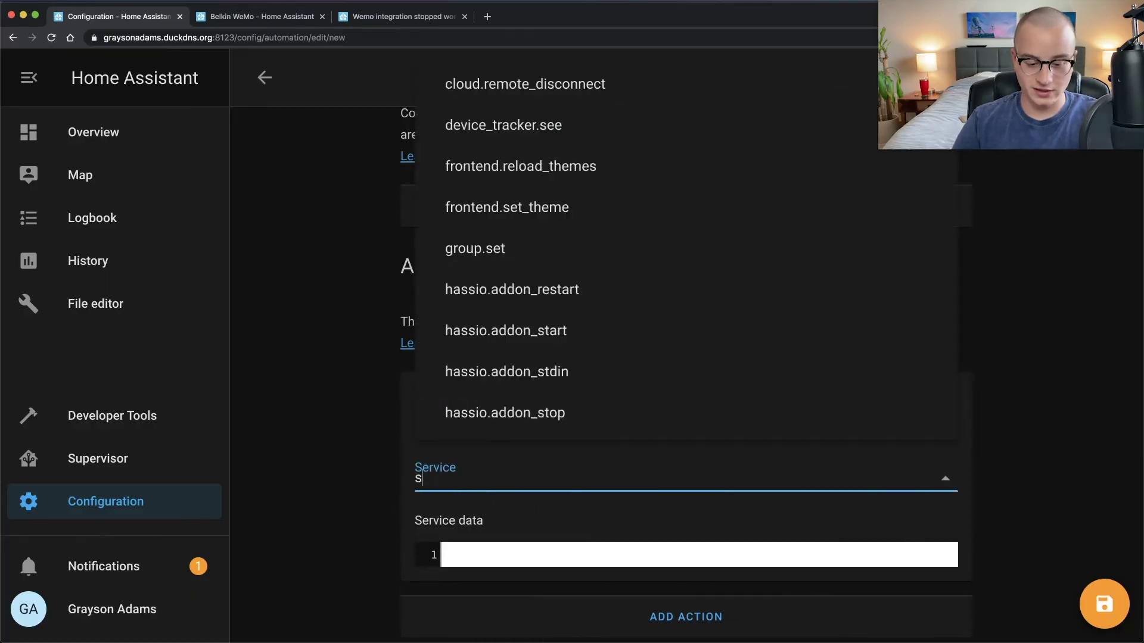
click(497, 412)
click(491, 536)
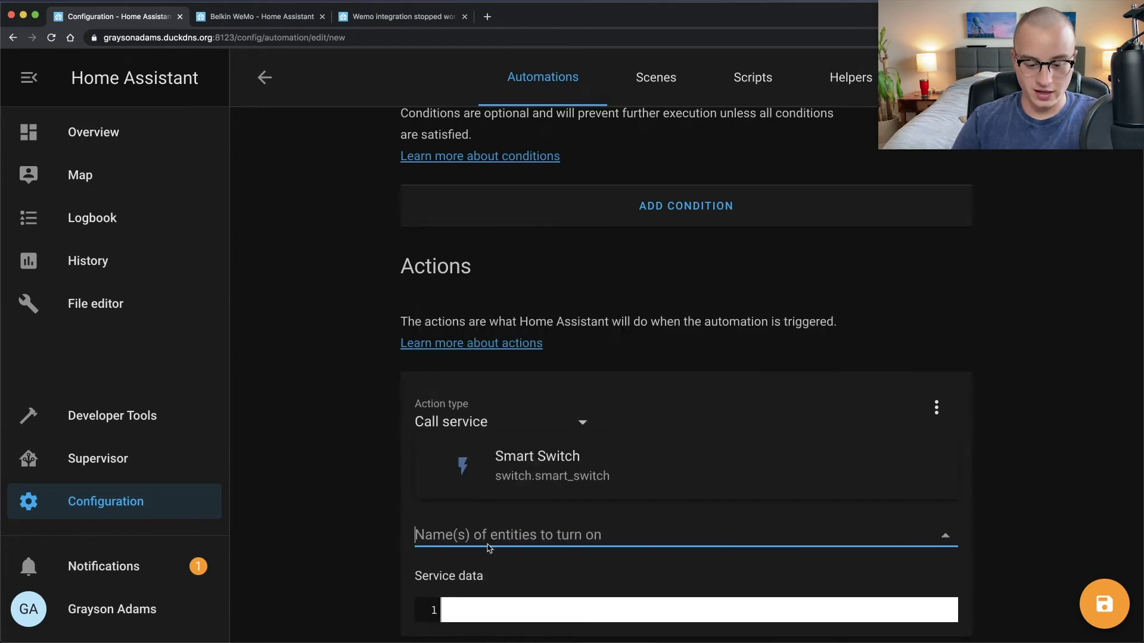
click(507, 471)
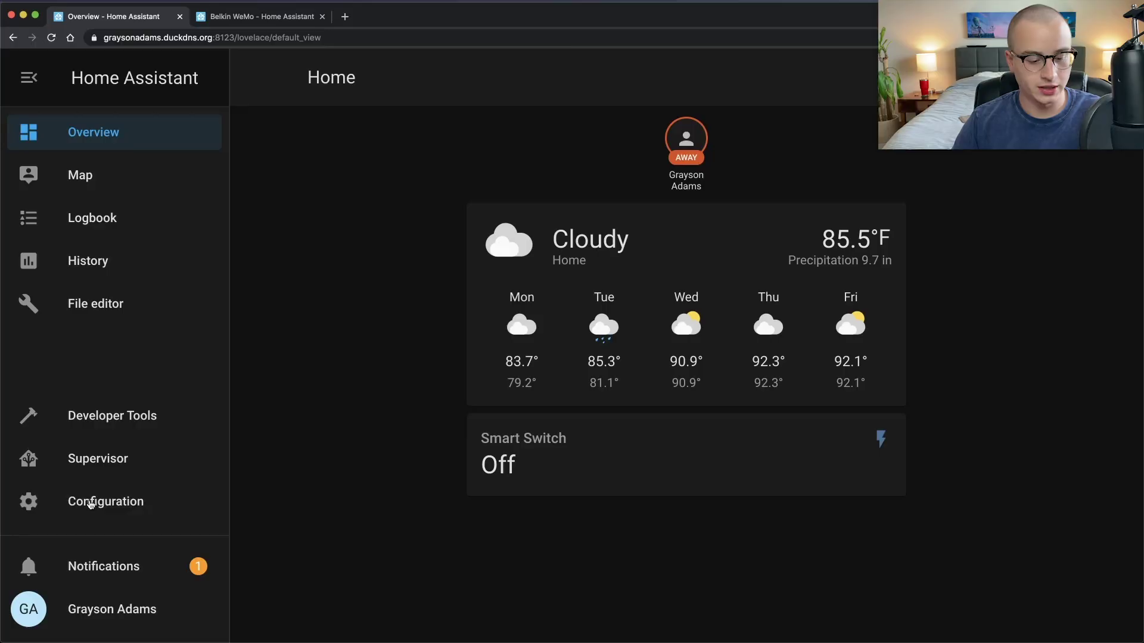
Step: Open the automation "Turn on my smart switch when I arrive home" for editing and go to its actions
click(91, 504)
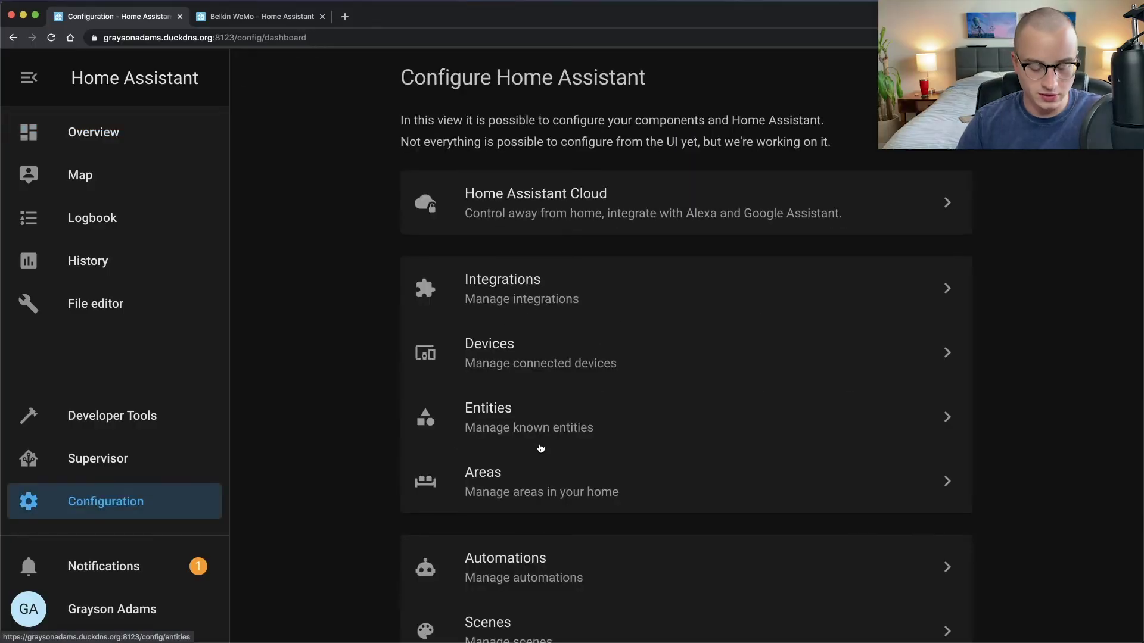
click(459, 566)
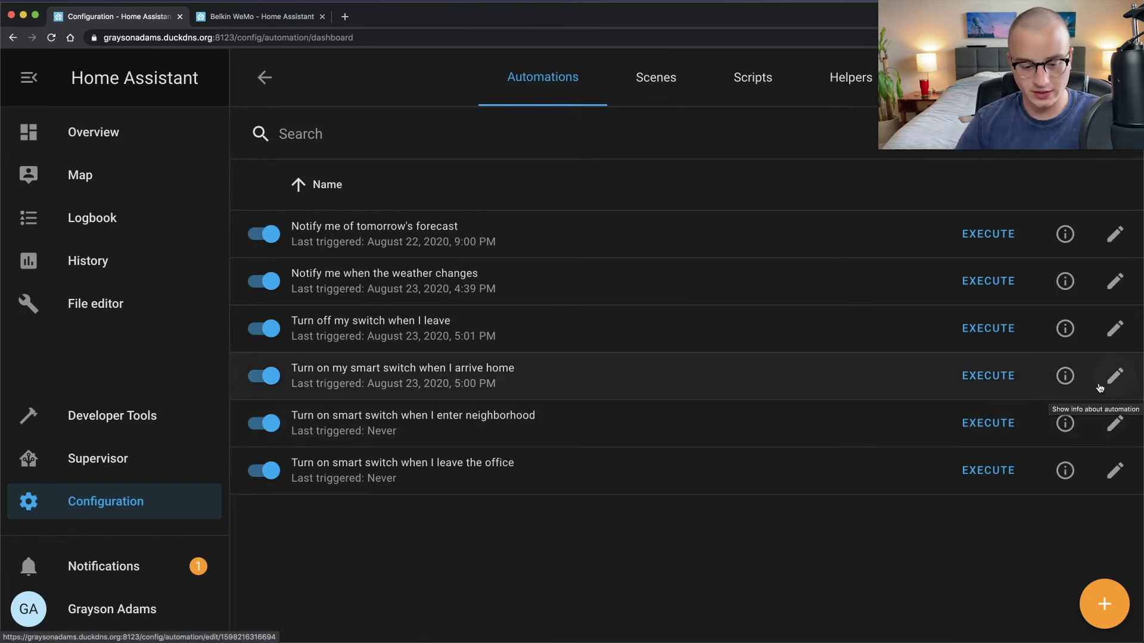
click(1116, 377)
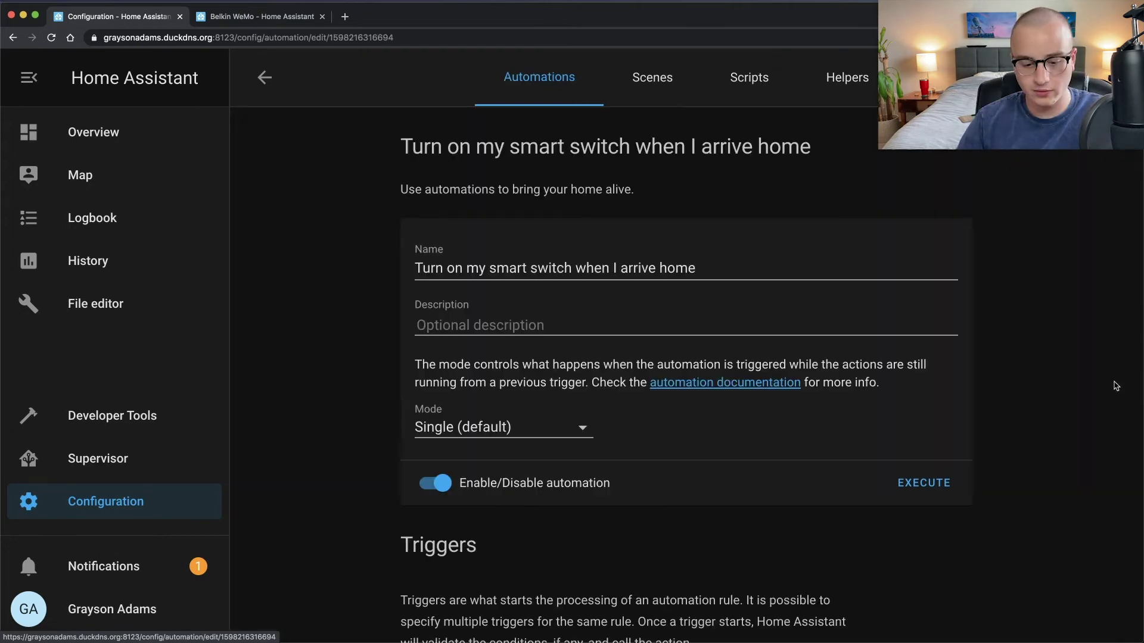
scroll(759, 484, down, 10)
scroll(760, 484, down, 4)
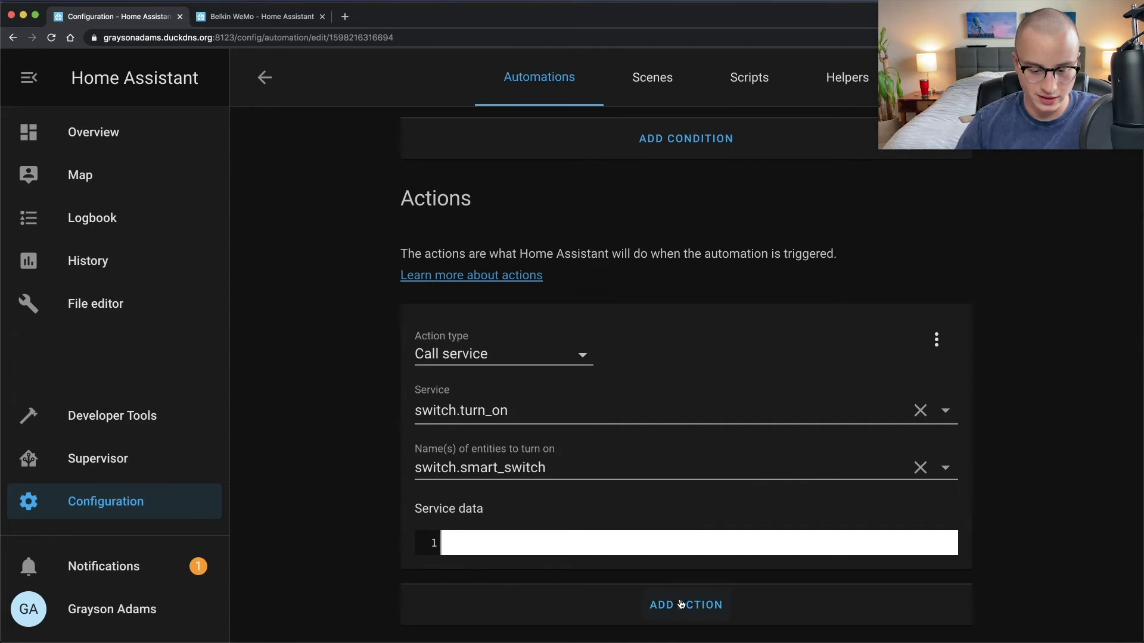
Step: Add a second action of type Delay with a delay of 04:30:00
click(679, 614)
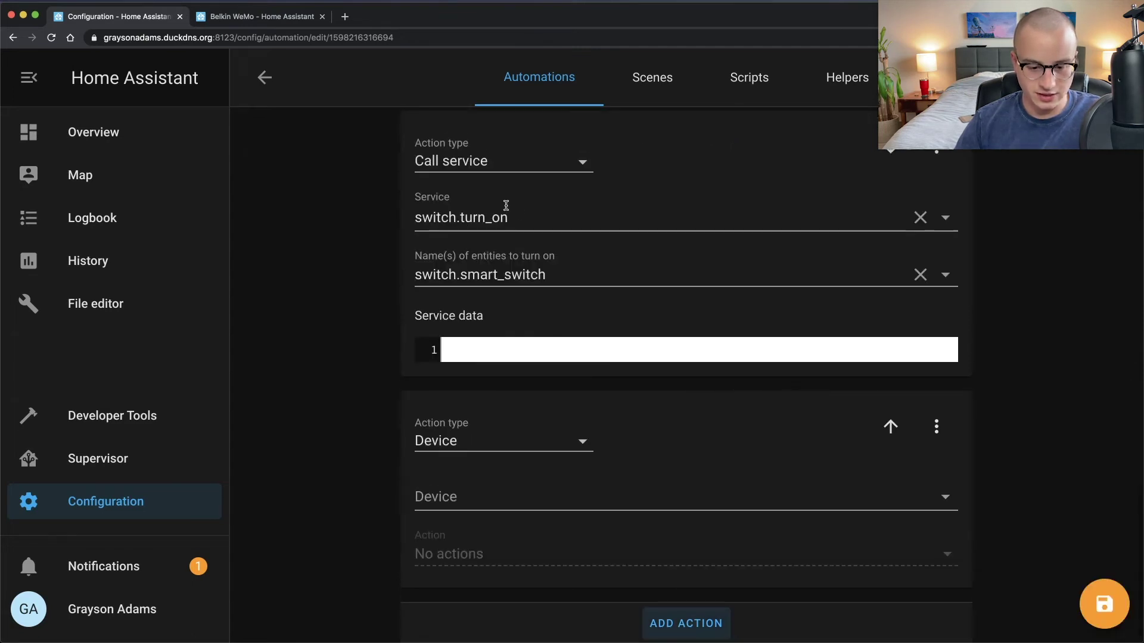
click(500, 442)
scroll(524, 506, down, 1)
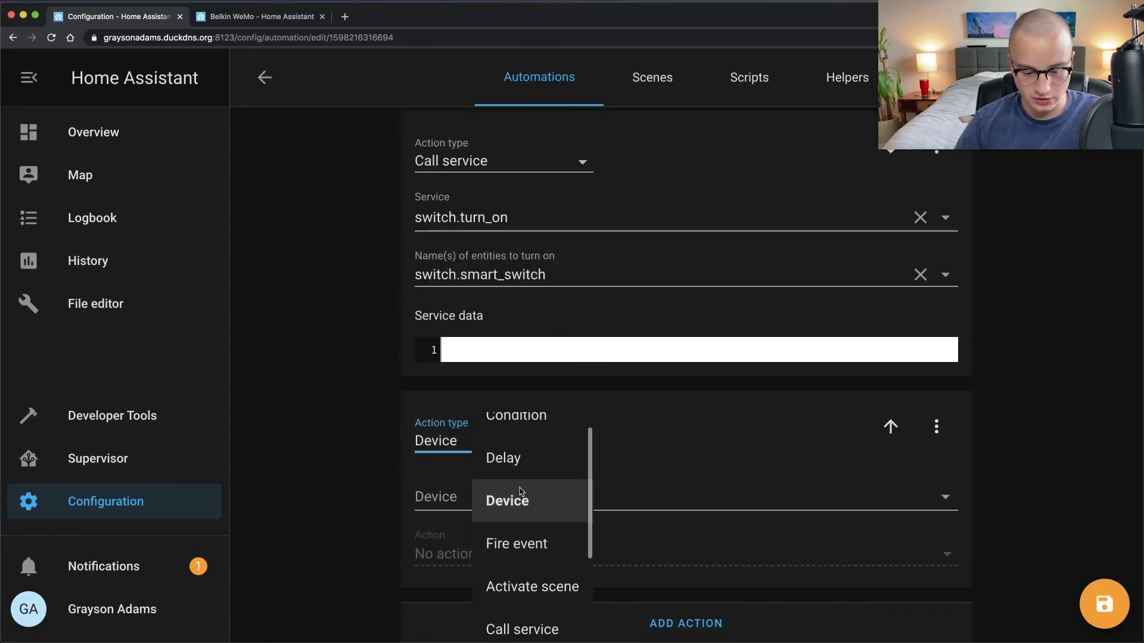
click(514, 468)
click(459, 529)
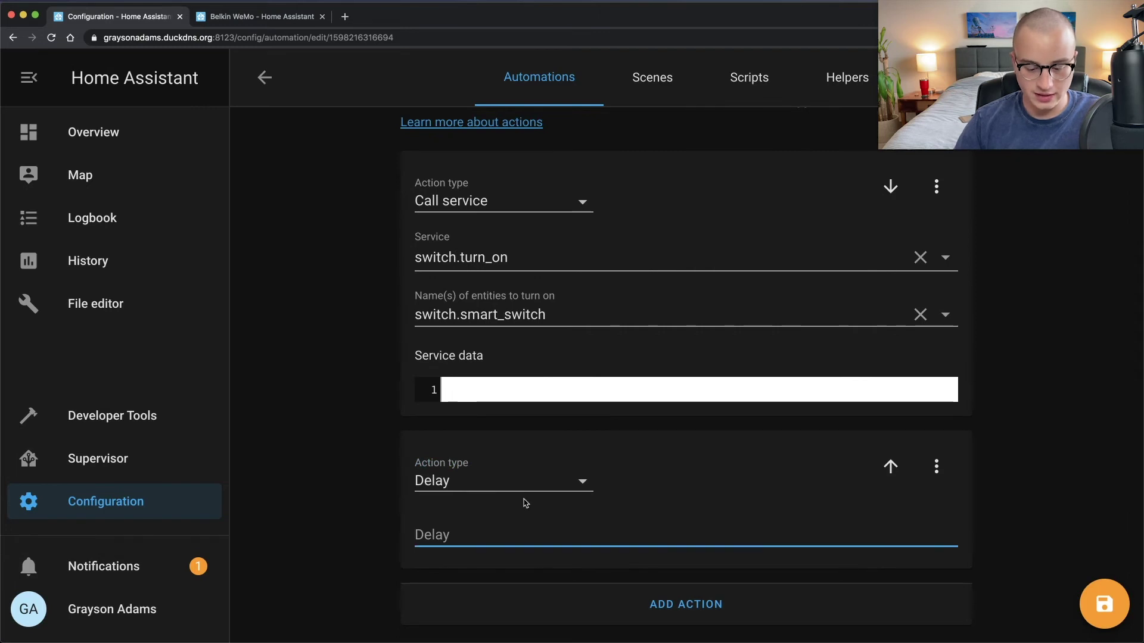
text(00)
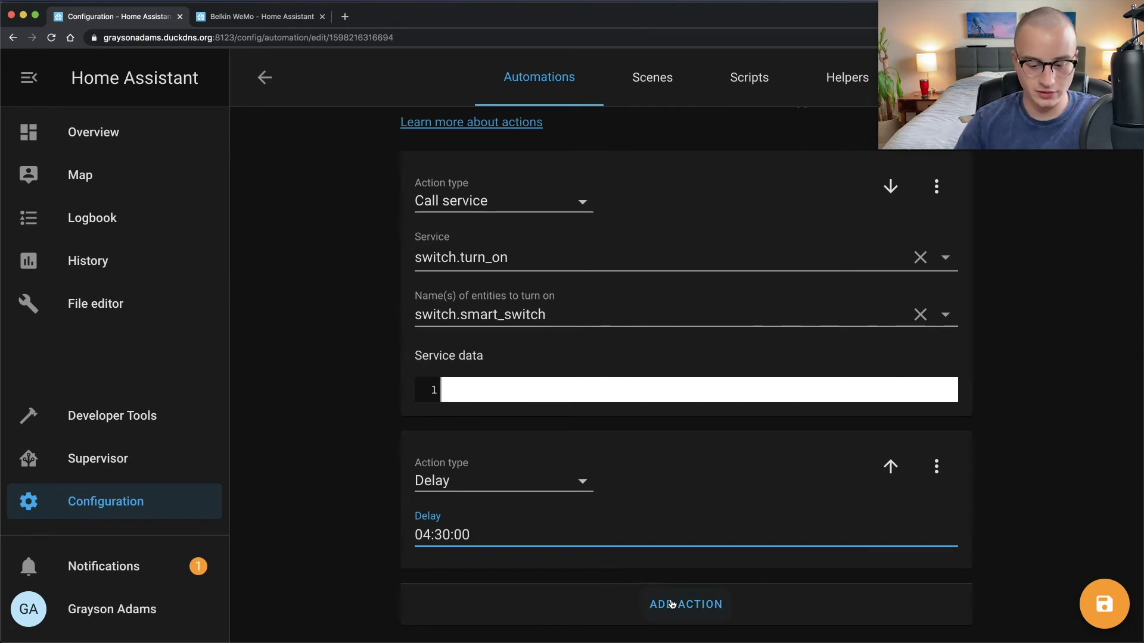
Step: Add a third action that calls switch.turn_off for switch.smart_switch, and save the automation
click(700, 605)
click(483, 425)
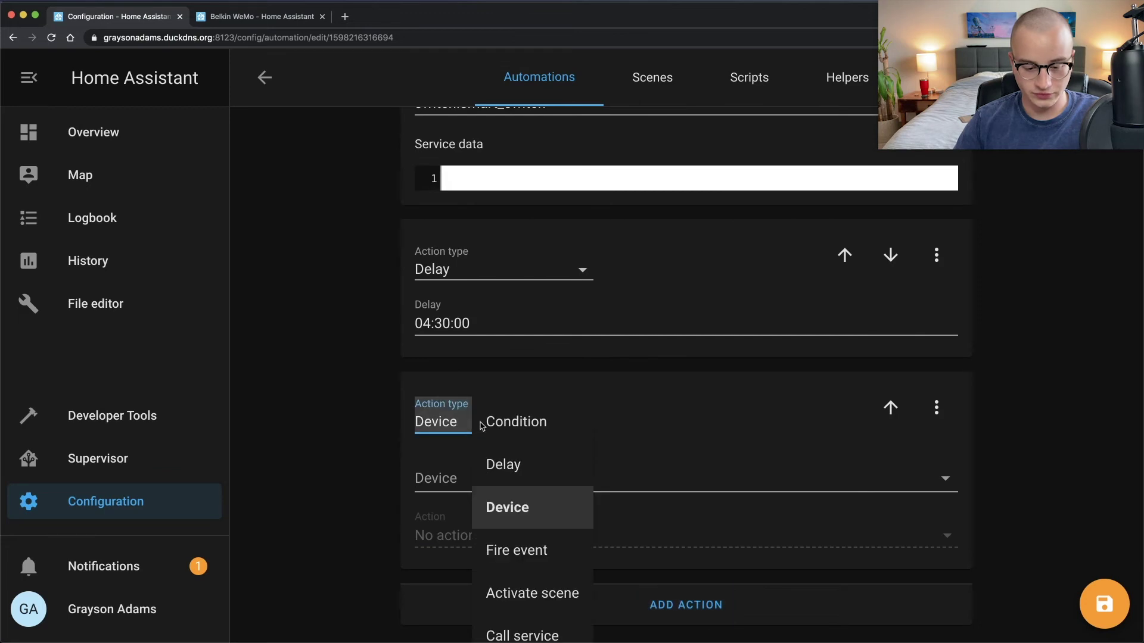
scroll(525, 578, down, 1)
click(524, 577)
click(449, 476)
text(switch.)
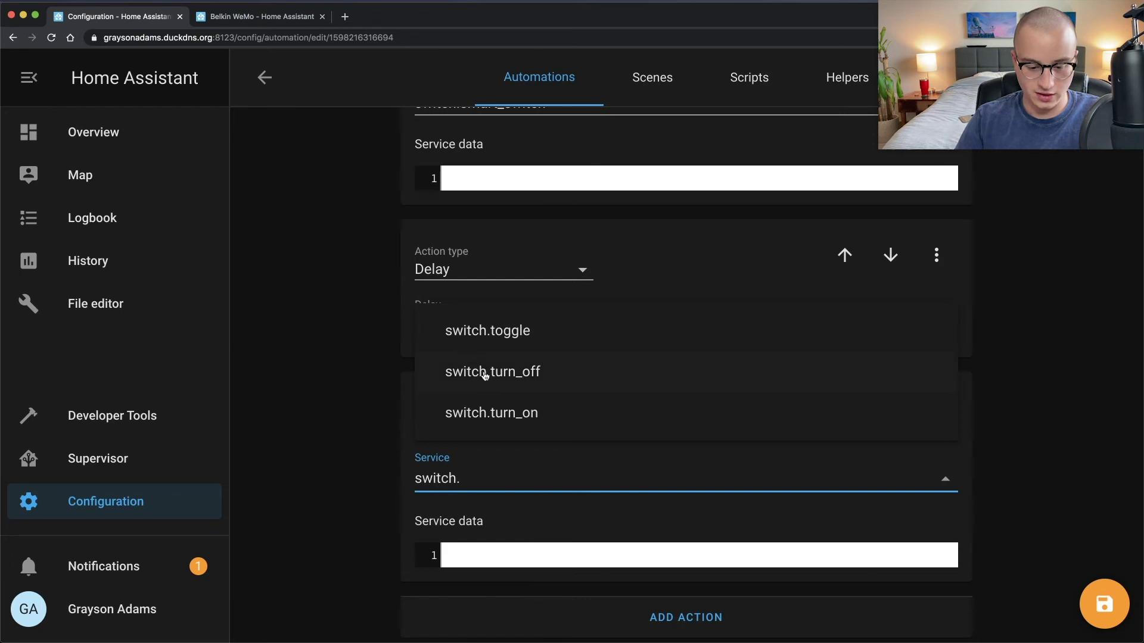
click(485, 373)
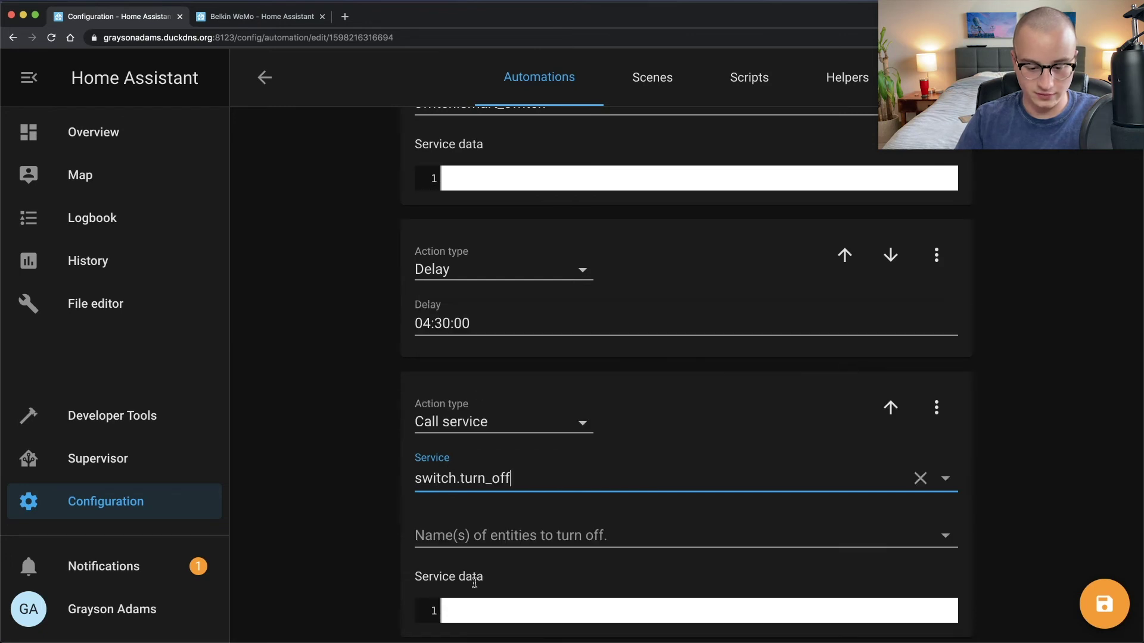
click(468, 539)
click(524, 478)
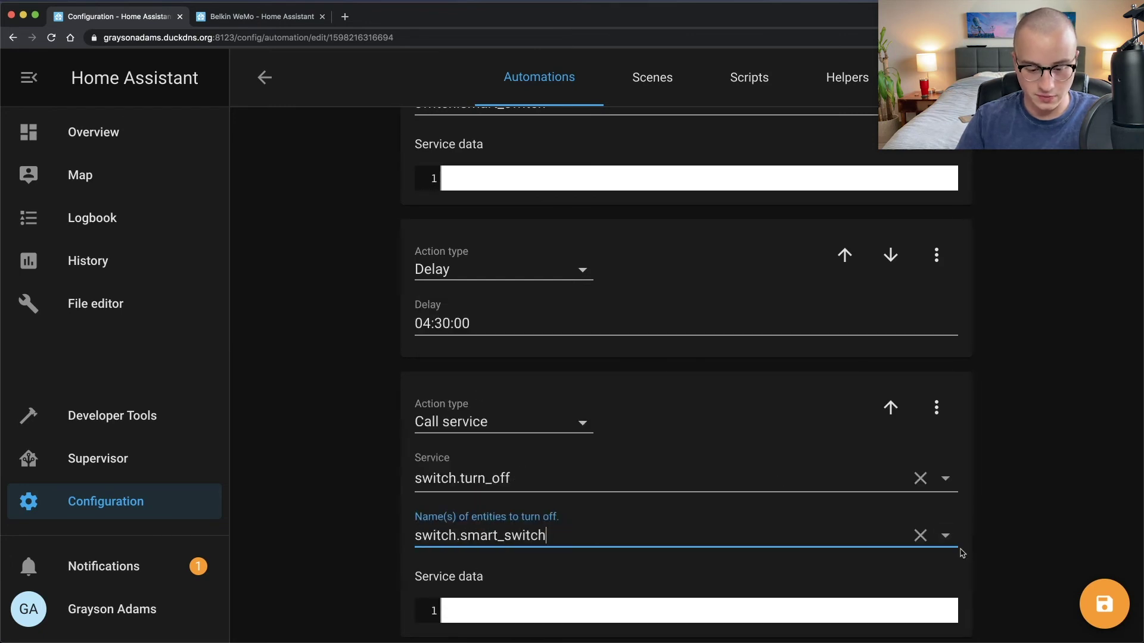
click(1104, 600)
scroll(989, 399, up, 3)
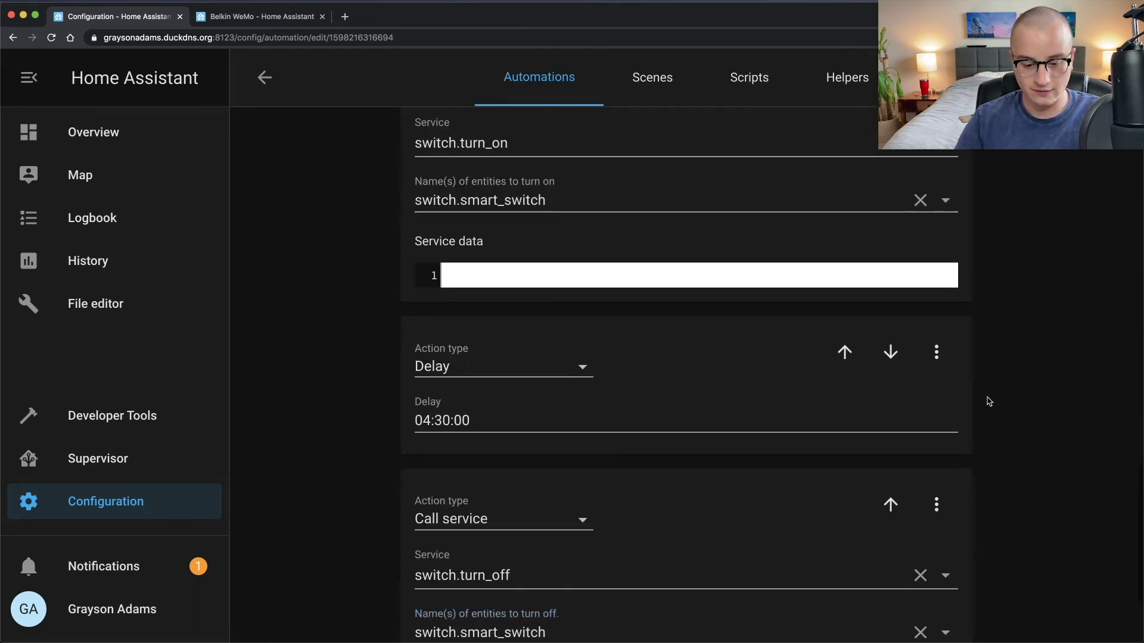
scroll(989, 401, down, 1)
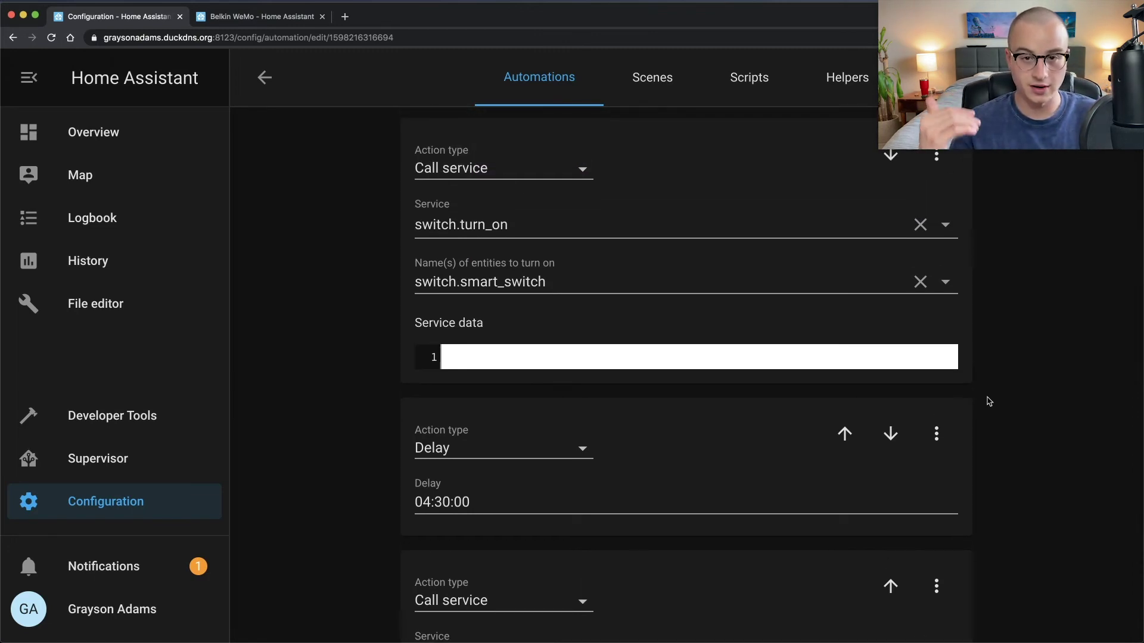
scroll(989, 401, down, 1)
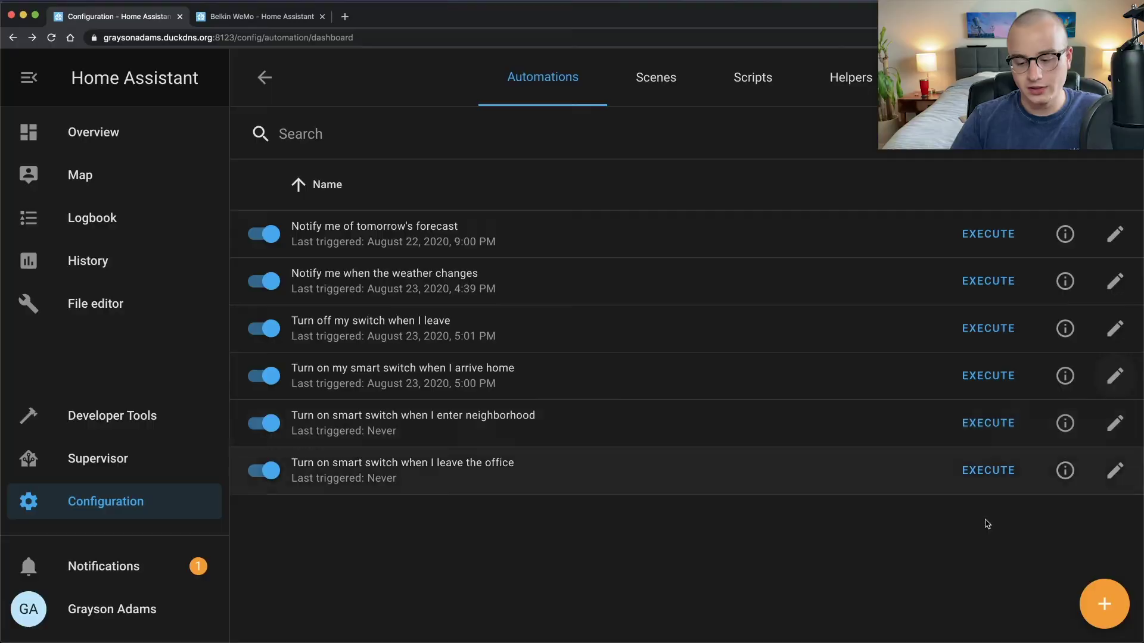
Step: Create a new automation without the Almond suggestion and name it "Turn on the lights when I am home"
click(1111, 619)
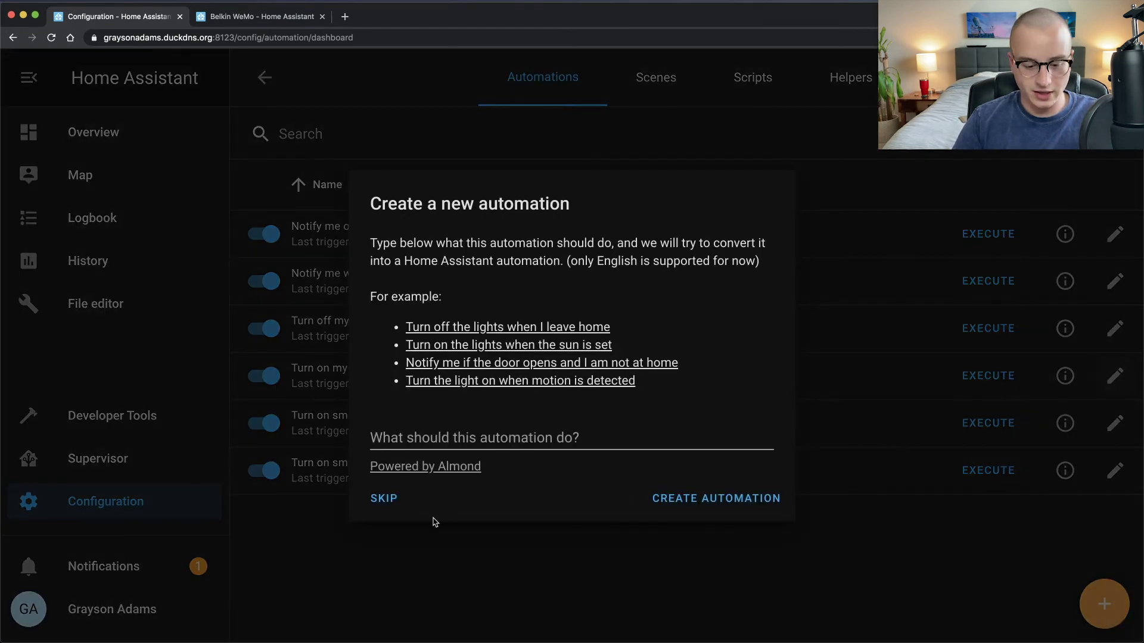
click(383, 498)
key(super+a)
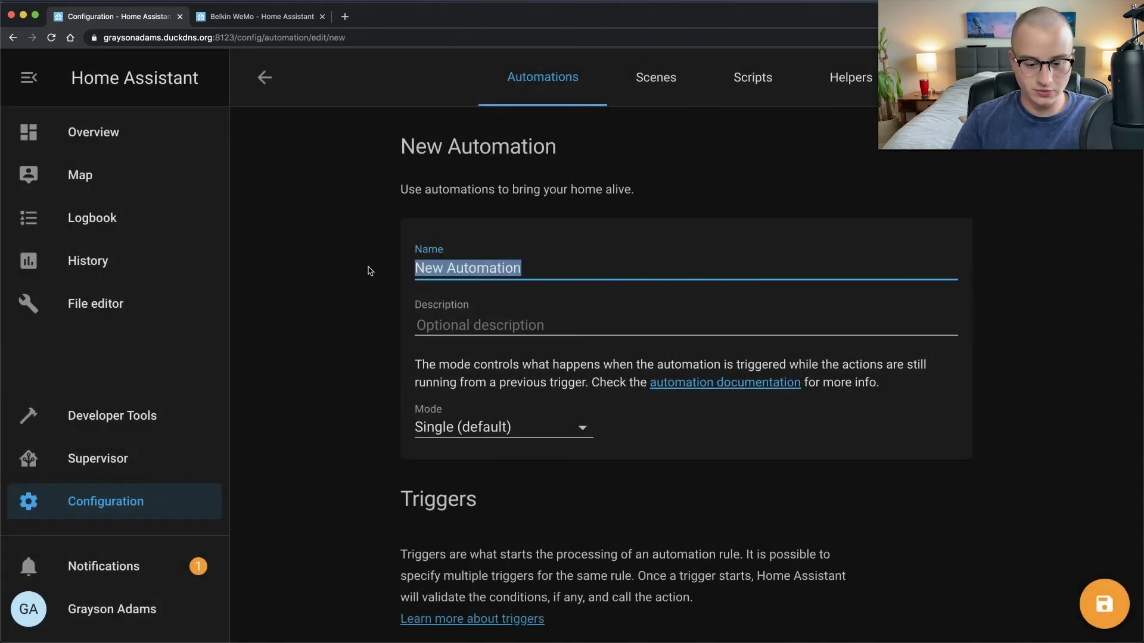
text(Turn on the lights when I am home)
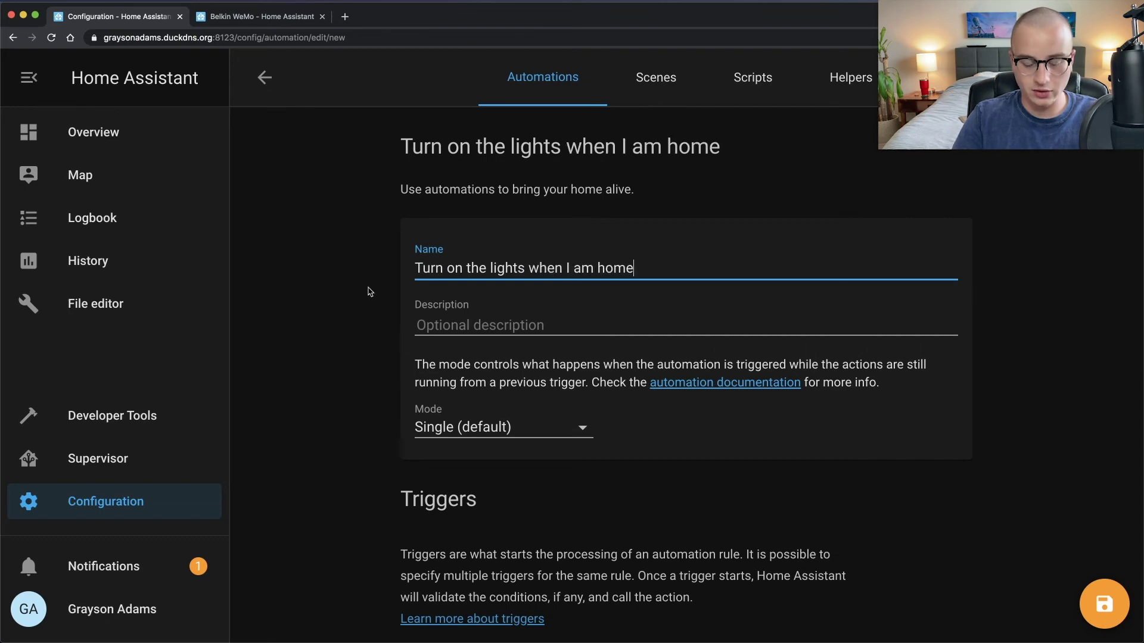
Step: Set the automation's trigger type to Time, firing at 09:00:00
scroll(409, 358, down, 7)
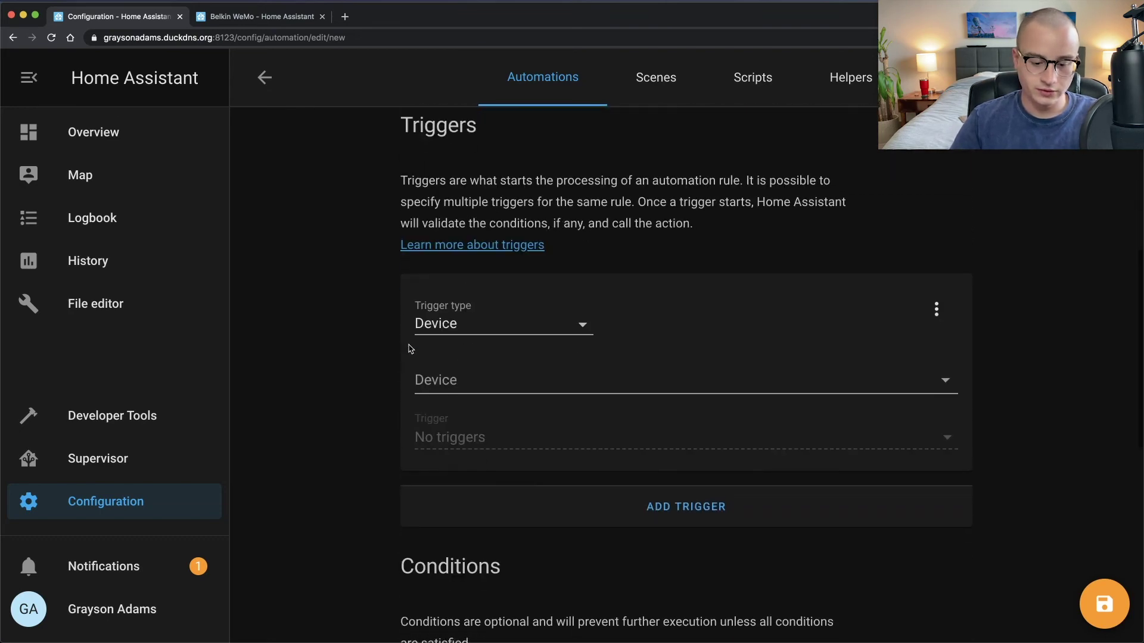
click(484, 277)
scroll(501, 603, down, 3)
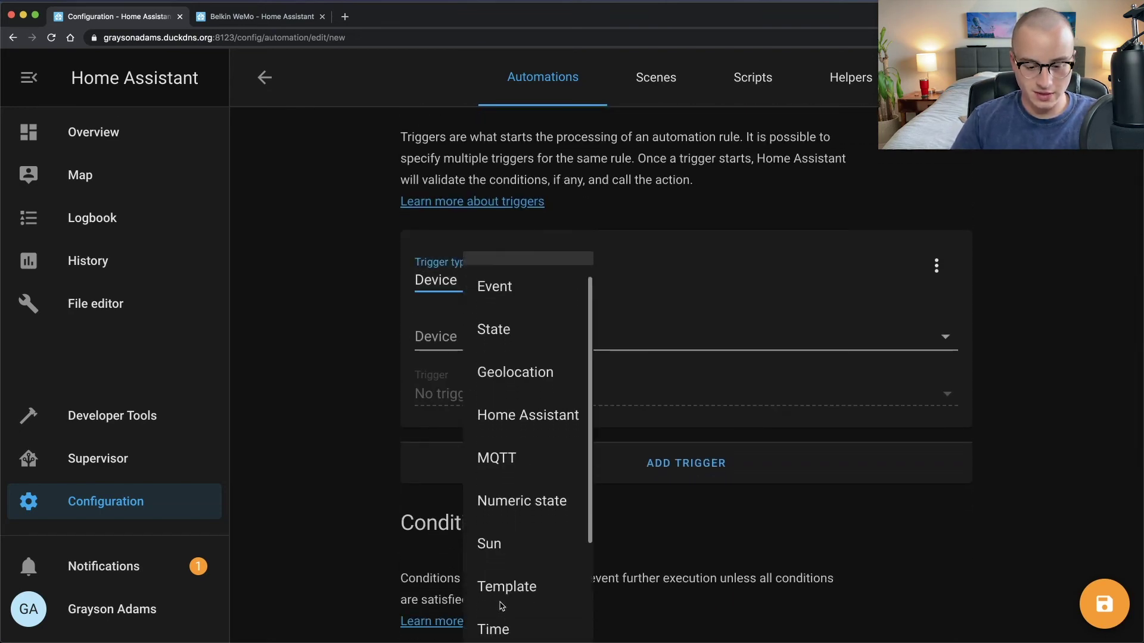
click(505, 560)
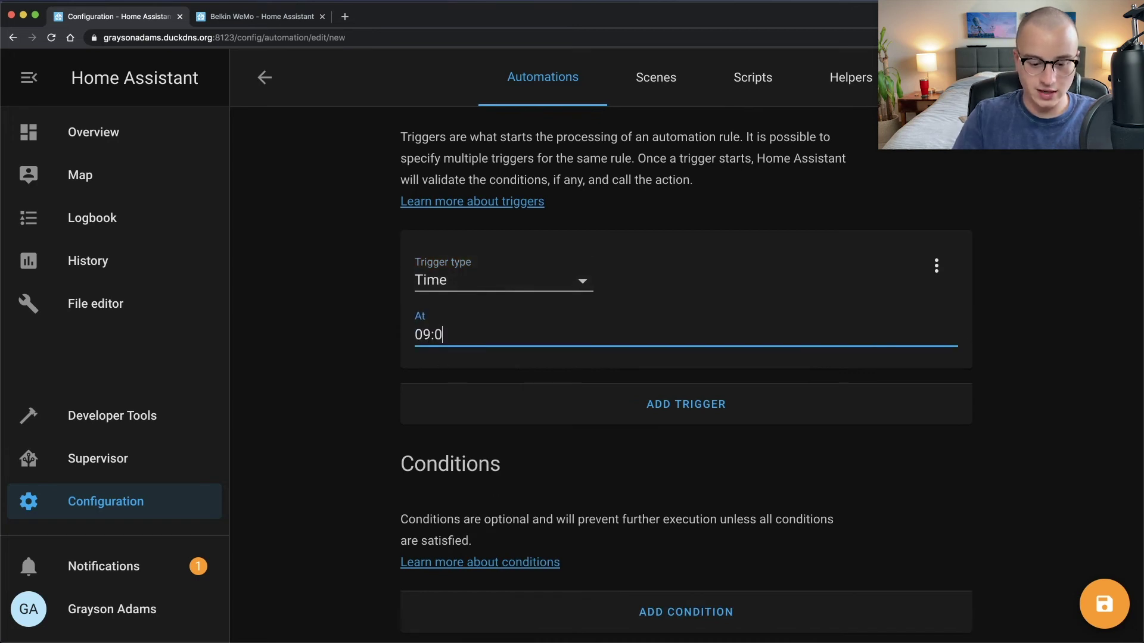
Step: Add a State condition requiring the person entity to be in the state home
scroll(444, 410, down, 3)
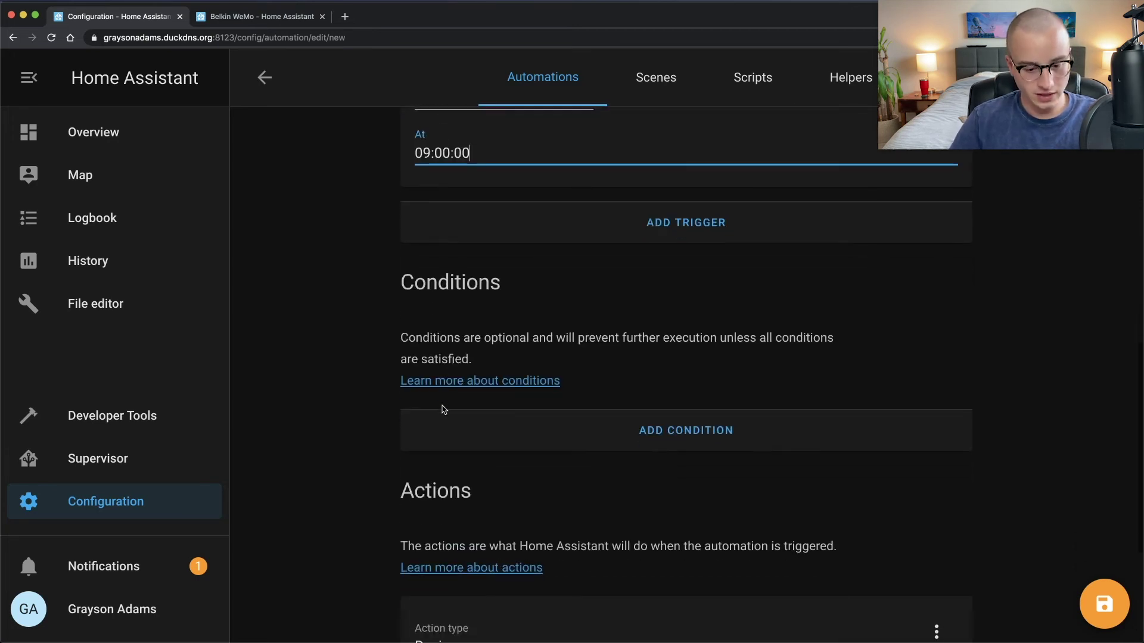
click(663, 426)
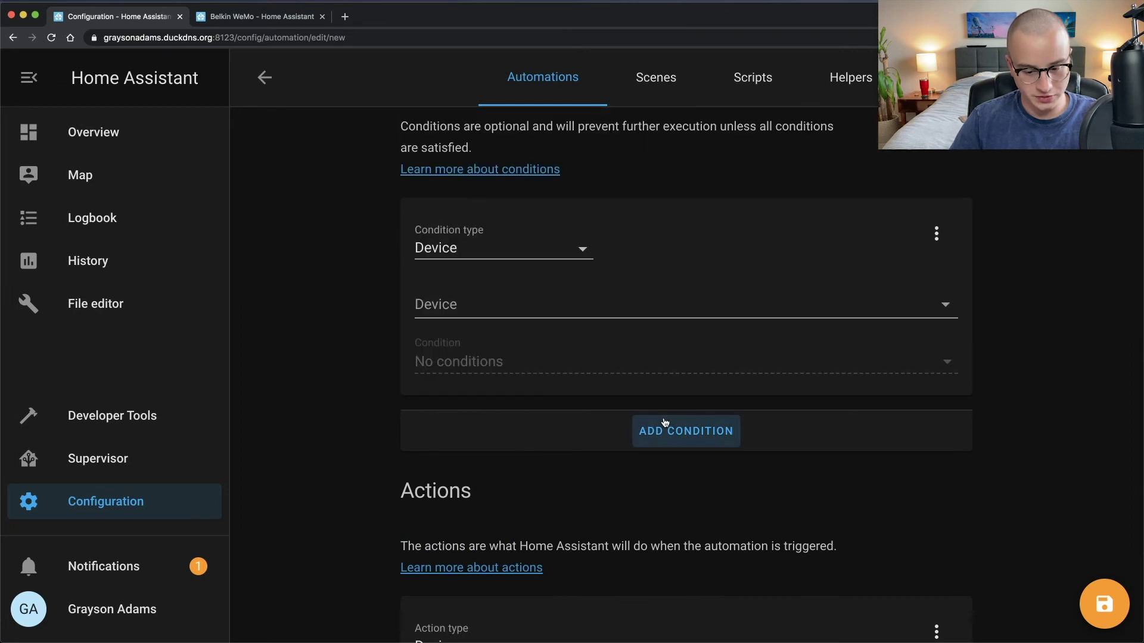
click(437, 246)
click(516, 416)
text(person)
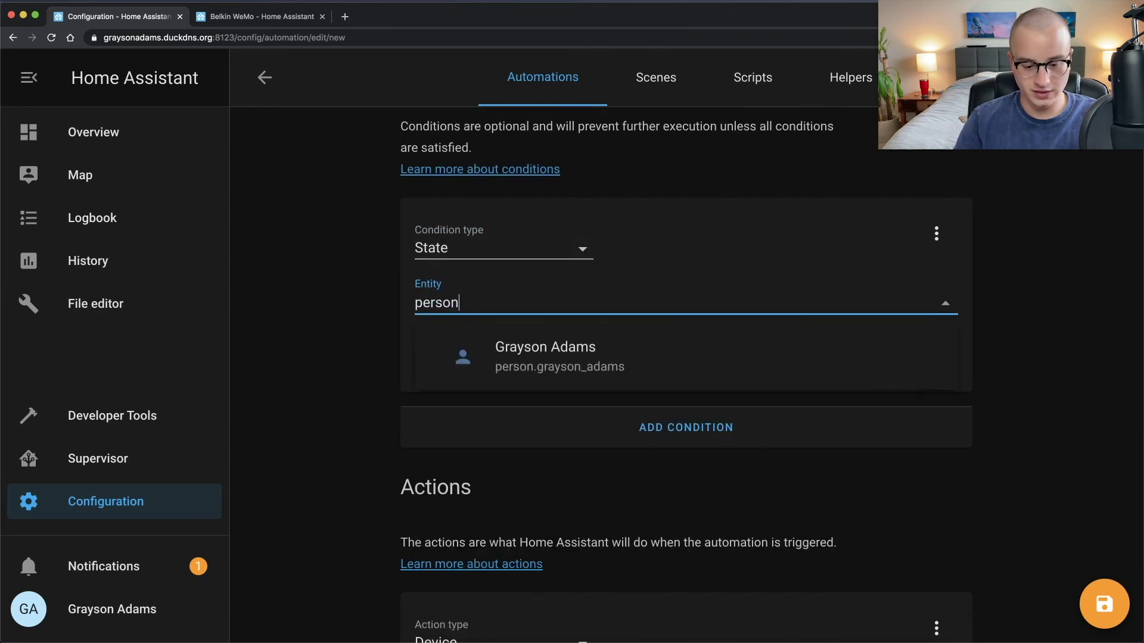
click(520, 356)
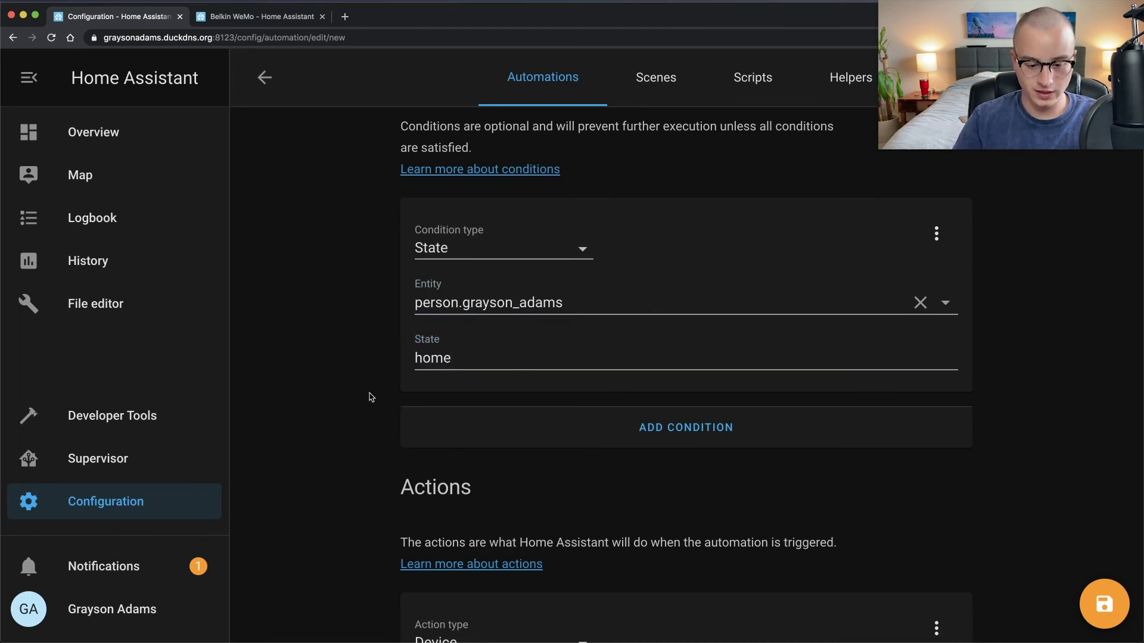
Step: Set the action type of the automation's first action to Call service
scroll(376, 448, down, 4)
click(444, 420)
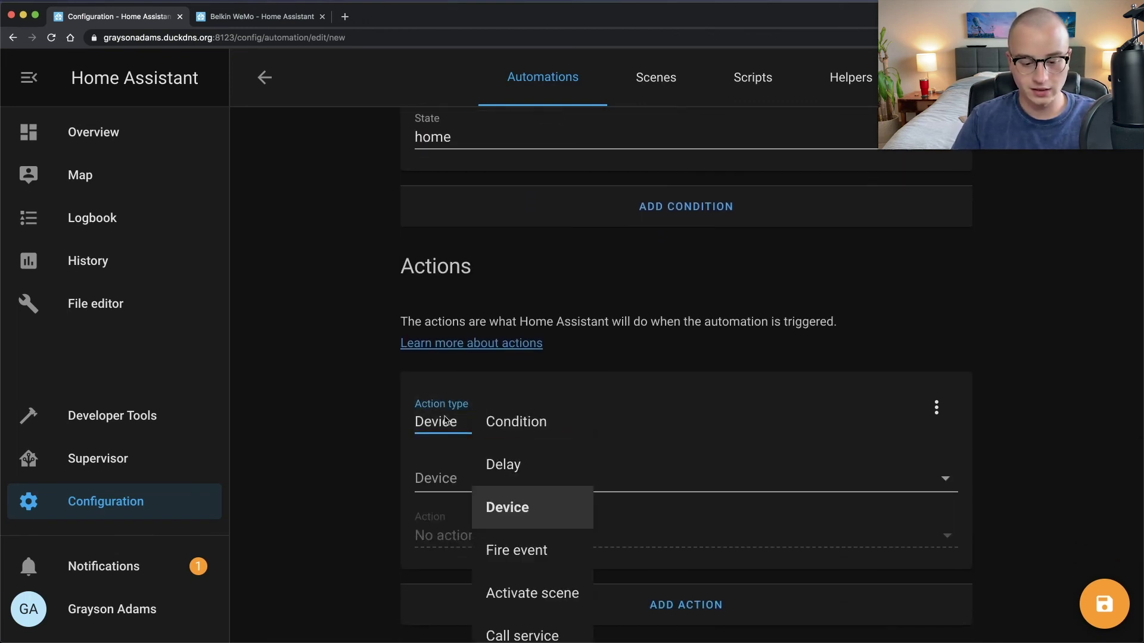
click(522, 635)
click(449, 477)
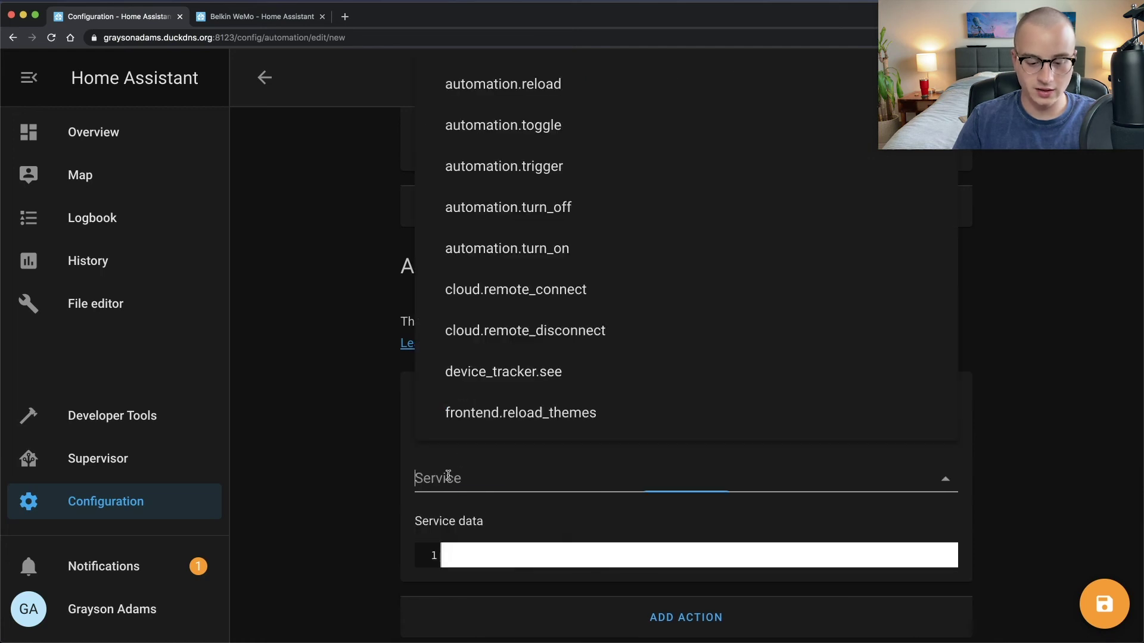
text(lig)
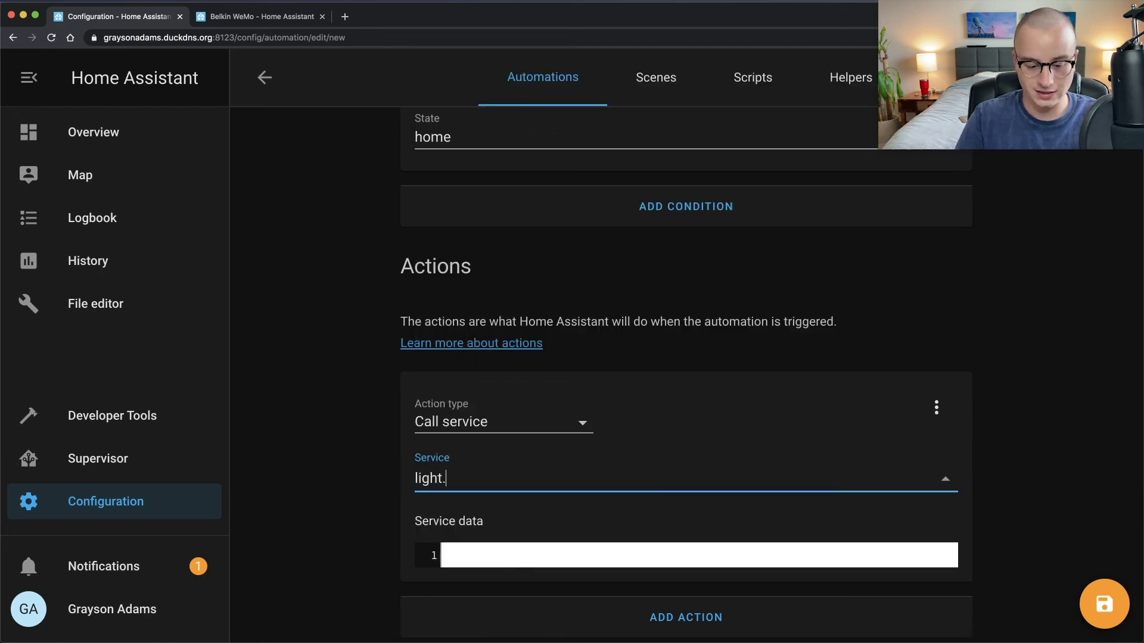
text(ht.)
key(BackSpace)
key(BackSpace)
key(BackSpace)
key(BackSpace)
key(BackSpace)
key(BackSpace)
Step: Choose the service switch.turn_on for the entity switch.smart_switch, and save the automation
text(switch)
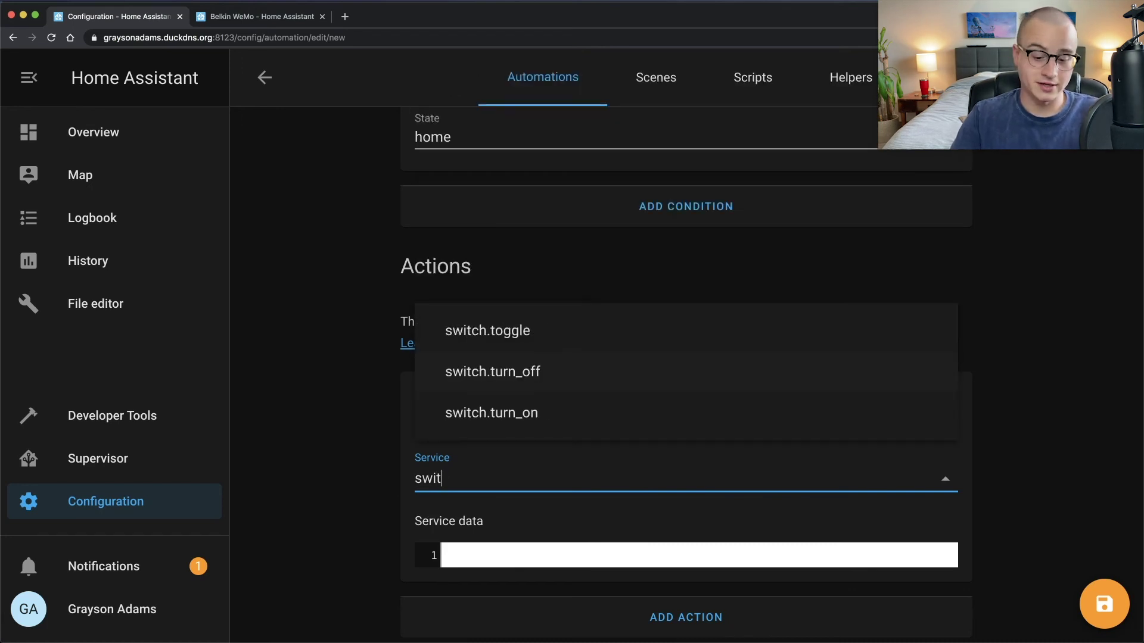
click(520, 423)
click(527, 526)
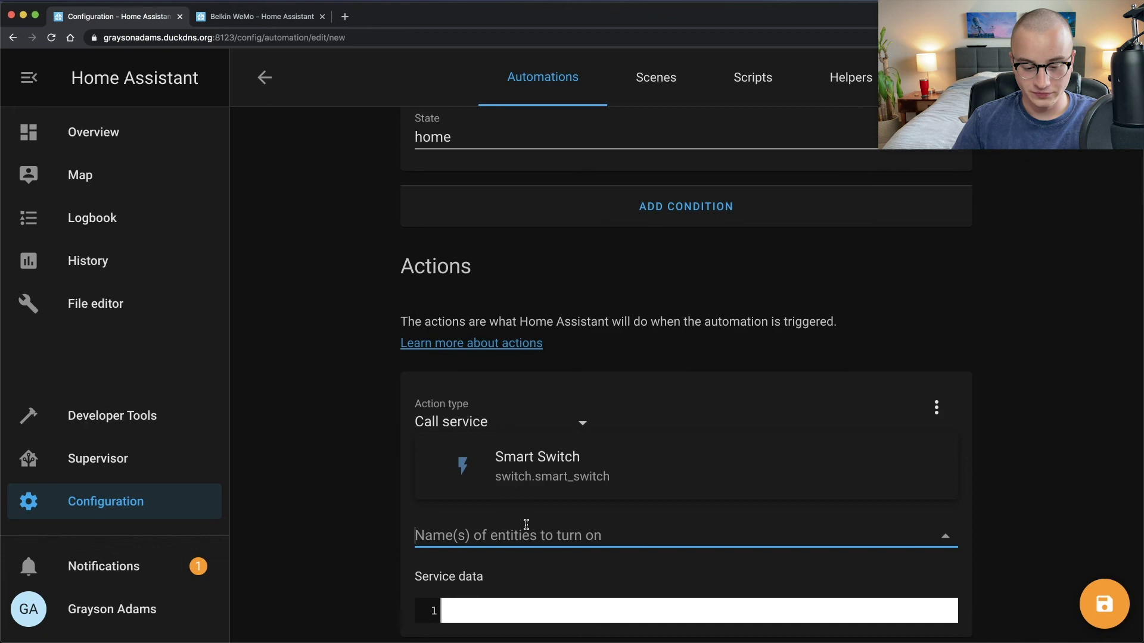
click(539, 473)
click(1104, 604)
scroll(763, 356, up, 9)
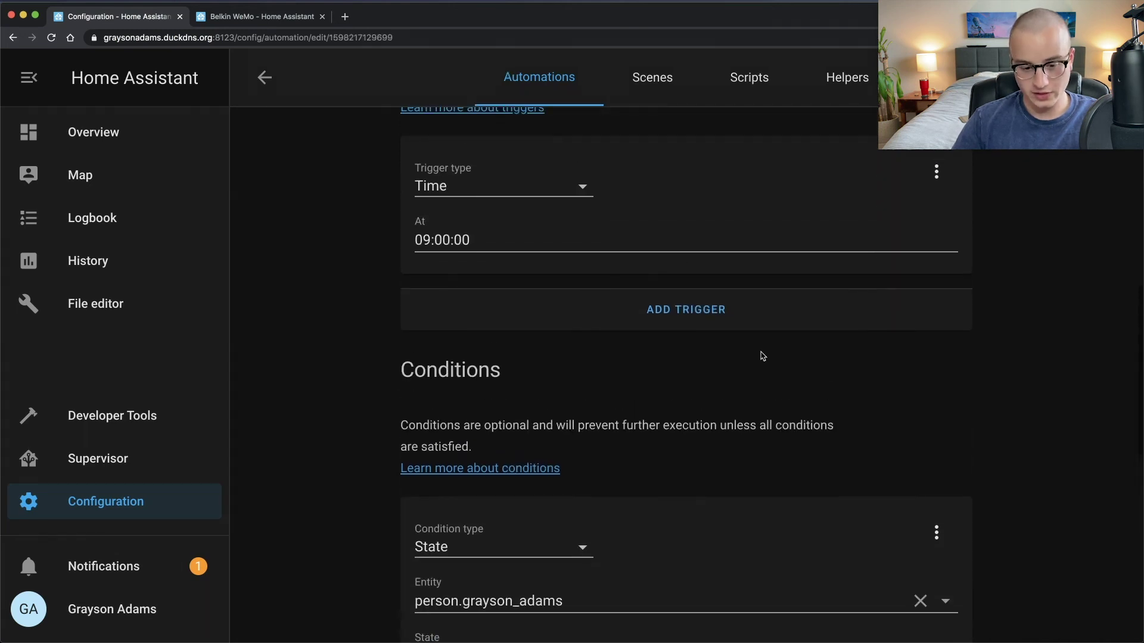
scroll(763, 355, down, 10)
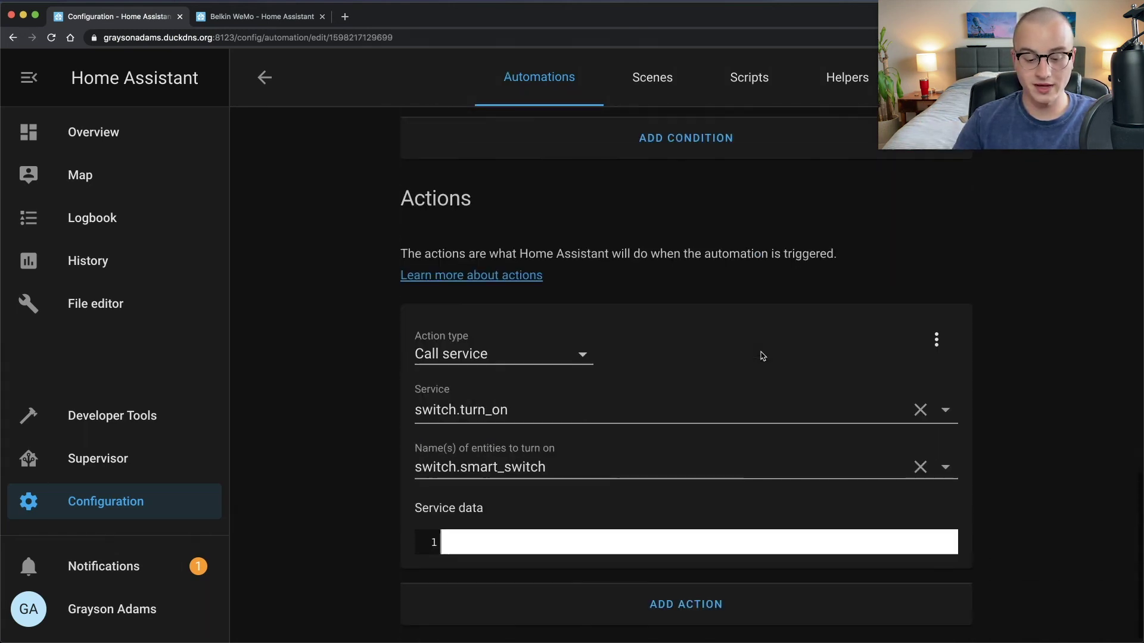